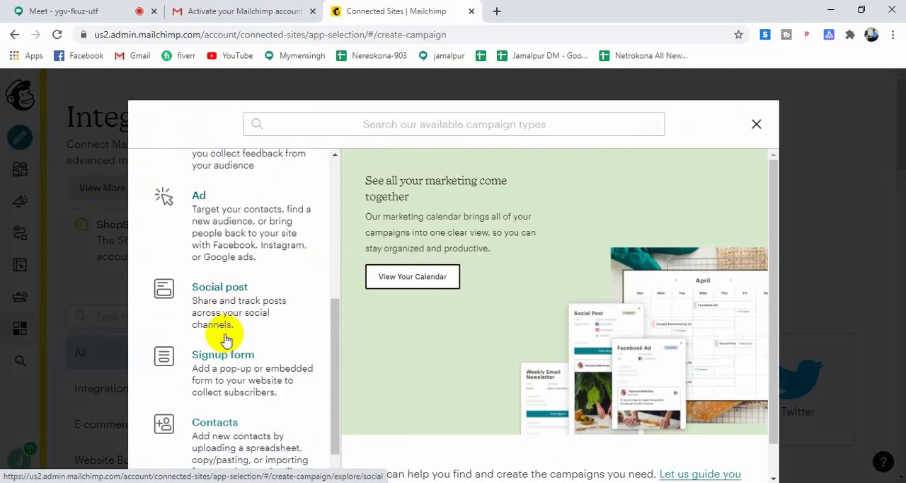
Start creating a new email template from the list of campaign types.
scroll(226, 337, up, 3)
scroll(229, 325, up, 2)
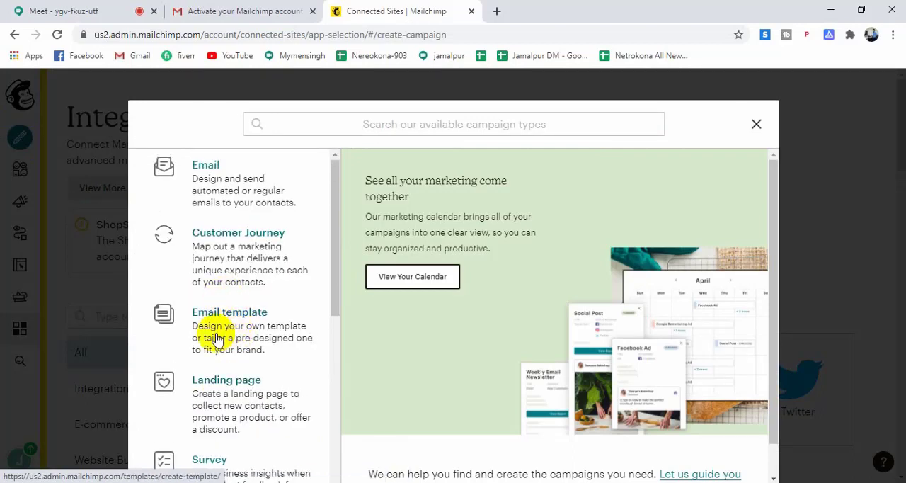
click(233, 332)
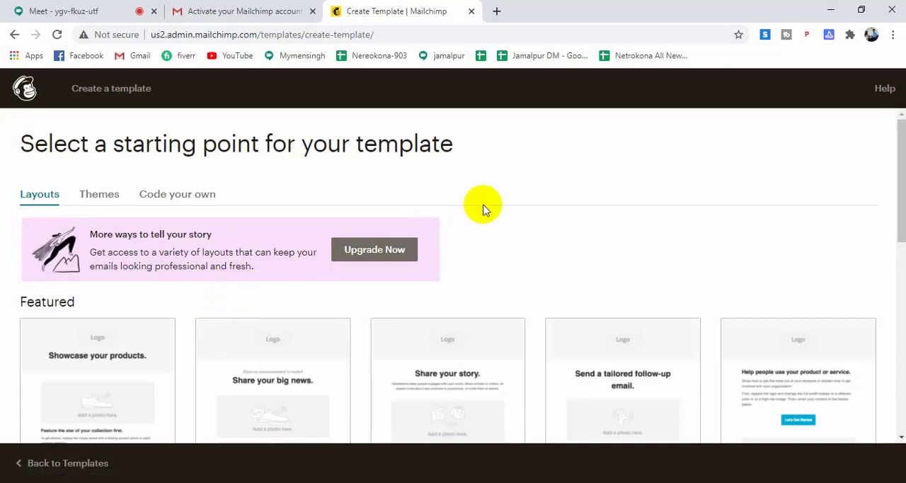
Look through the Featured and Basic layouts offered as starting points for the template.
scroll(495, 208, down, 1)
scroll(496, 209, down, 2)
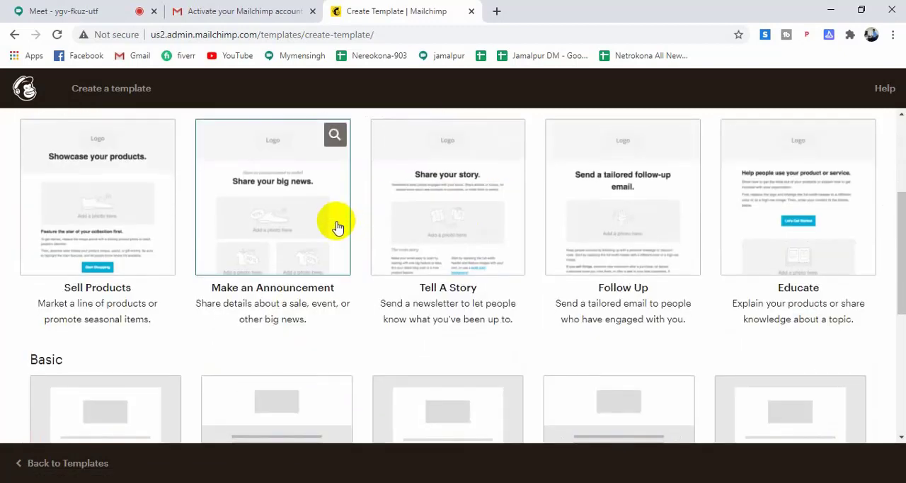
scroll(333, 226, up, 2)
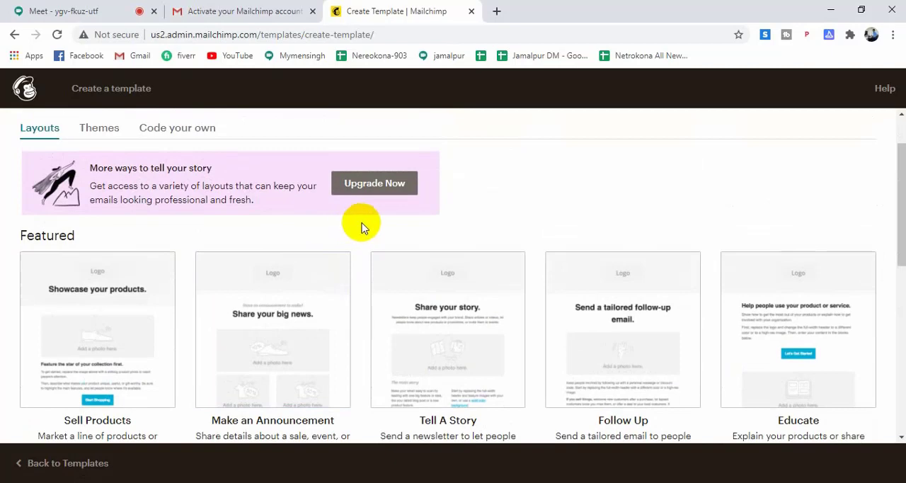
scroll(478, 256, down, 4)
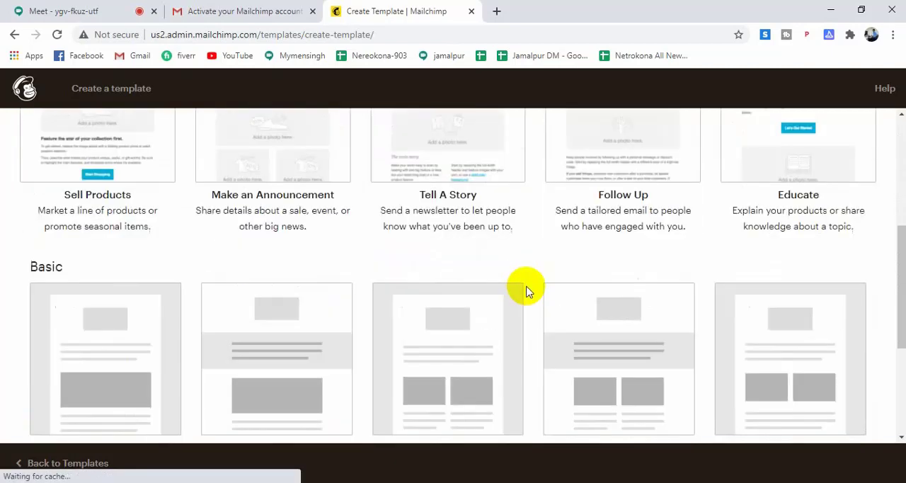
scroll(506, 307, down, 3)
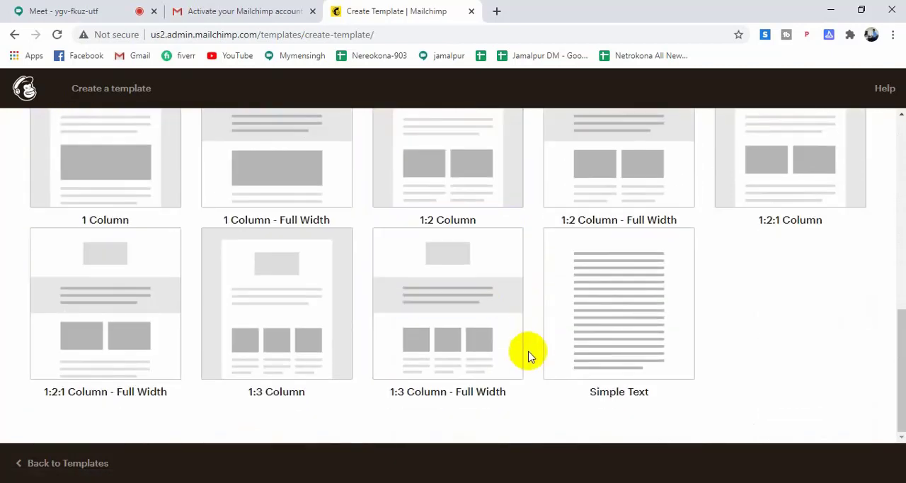
scroll(533, 370, up, 6)
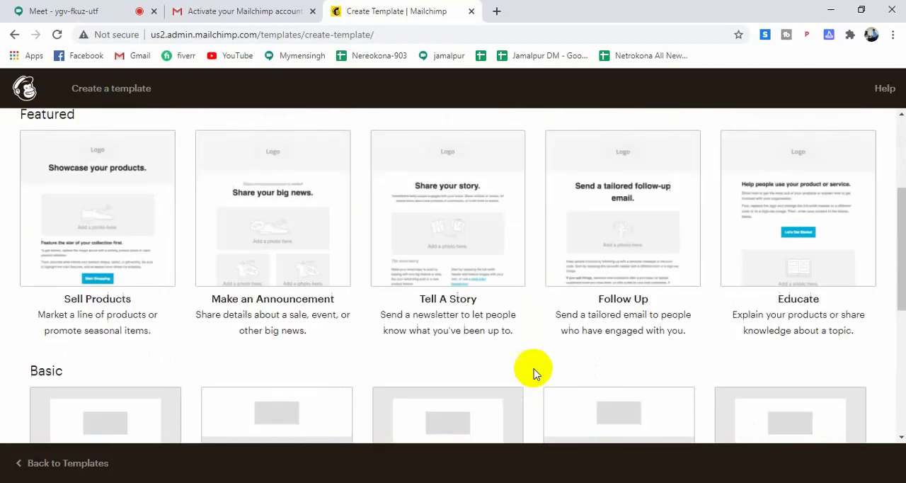
scroll(141, 402, down, 2)
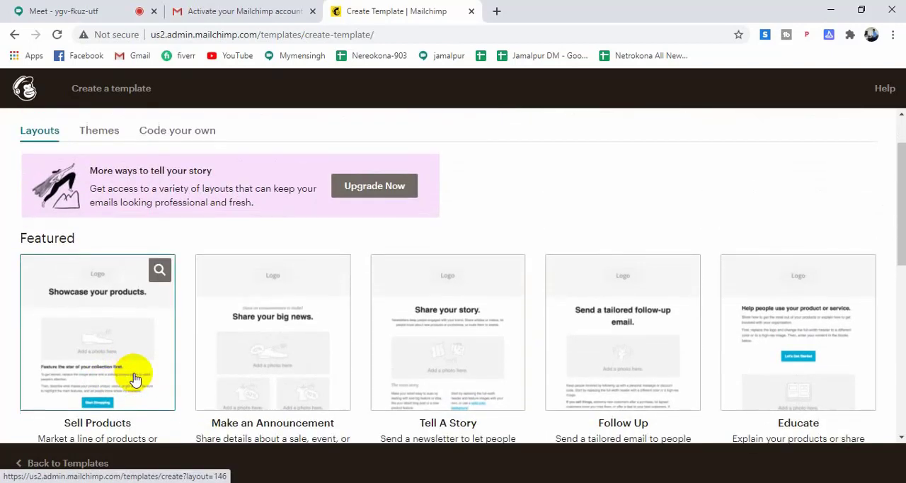
scroll(656, 289, up, 3)
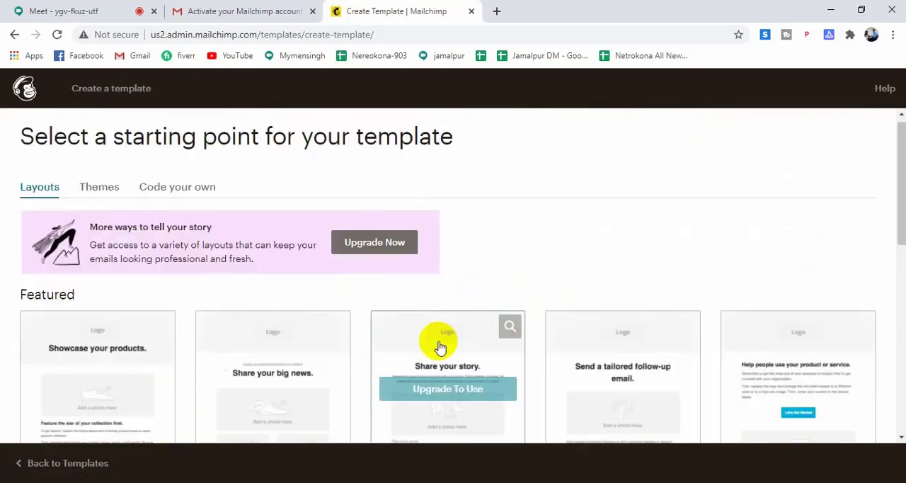
Browse the template themes, going through the Featured, E-commerce, Events and holiday designs.
click(100, 201)
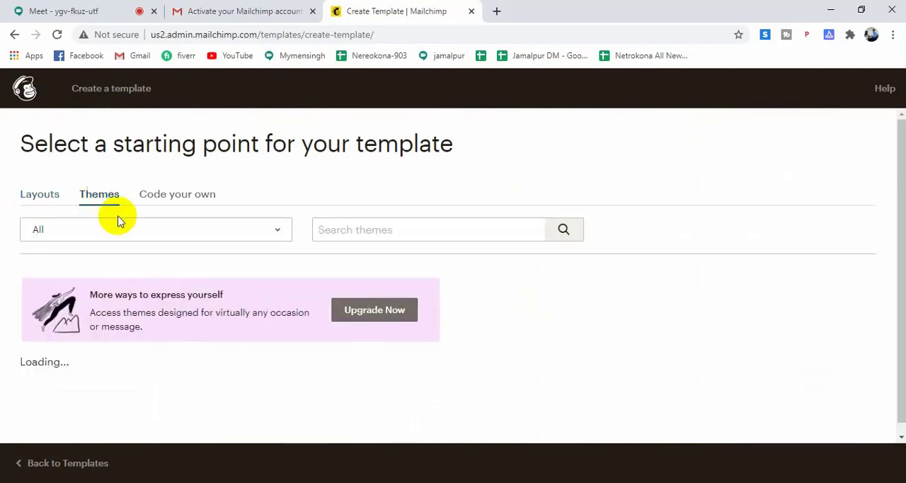
scroll(414, 322, down, 1)
scroll(414, 322, down, 3)
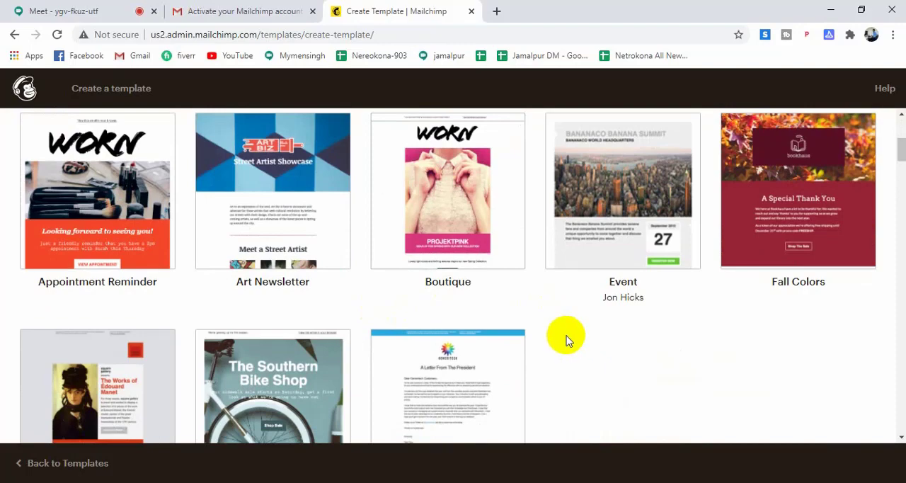
scroll(563, 337, down, 4)
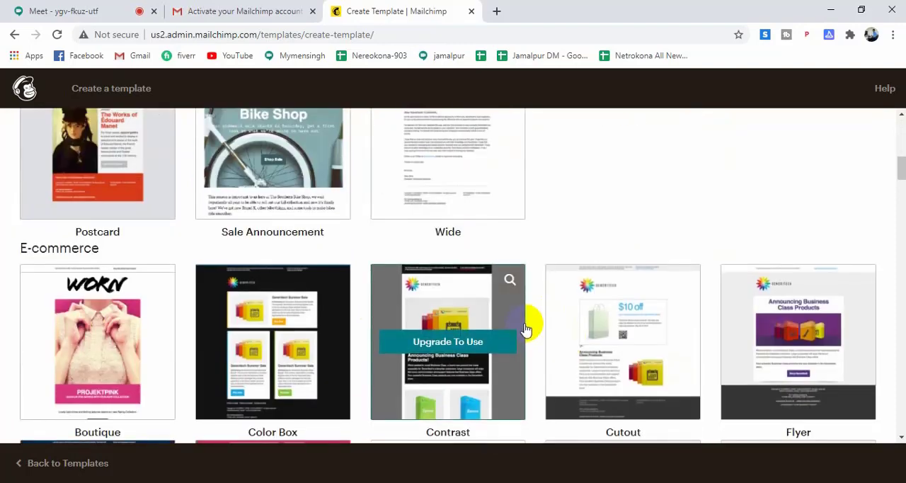
scroll(527, 329, down, 3)
scroll(528, 330, down, 5)
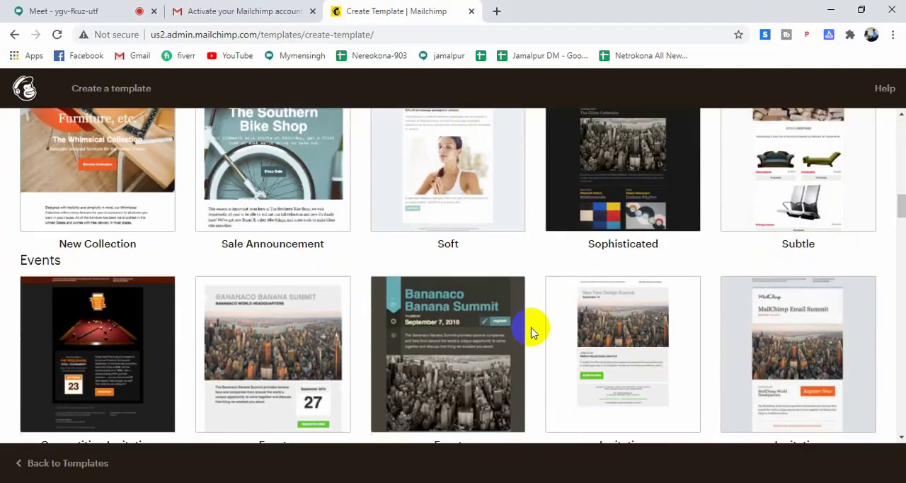
scroll(532, 331, down, 6)
scroll(542, 358, down, 6)
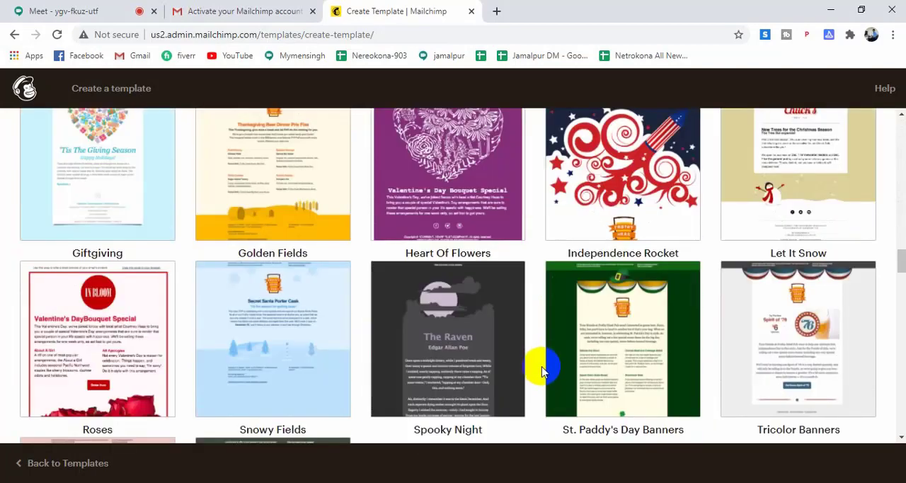
scroll(538, 369, up, 20)
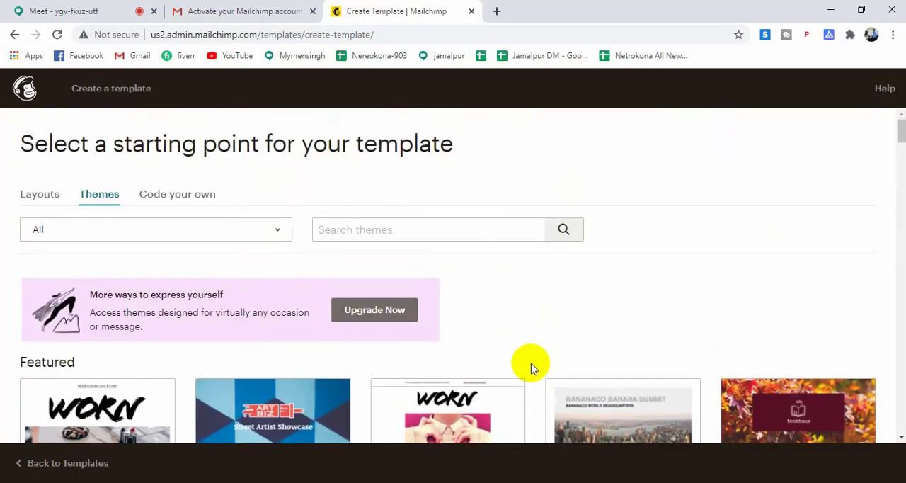
Examine the options for coding your own template, including pasting code and importing HTML or zip files.
click(189, 200)
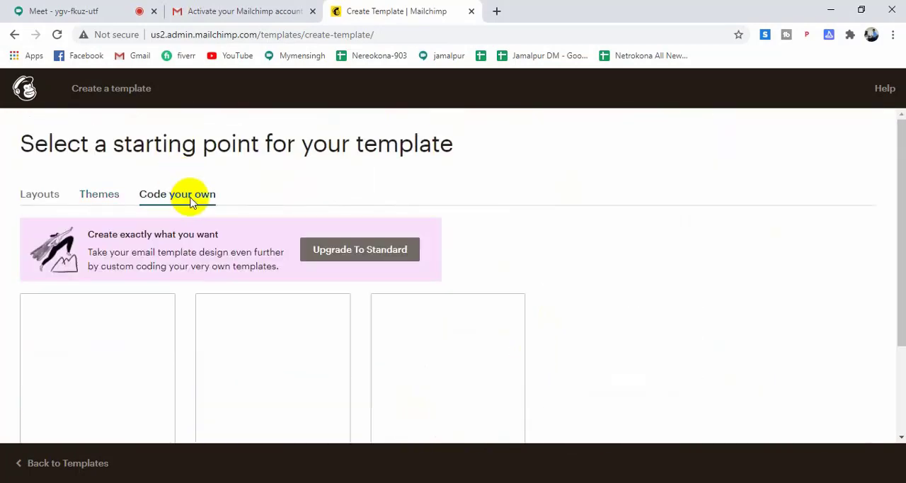
scroll(593, 303, down, 1)
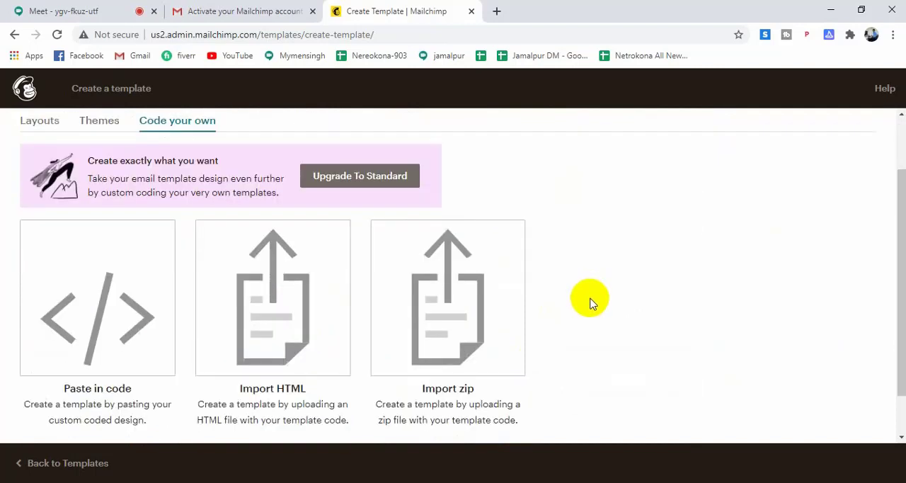
scroll(593, 303, down, 1)
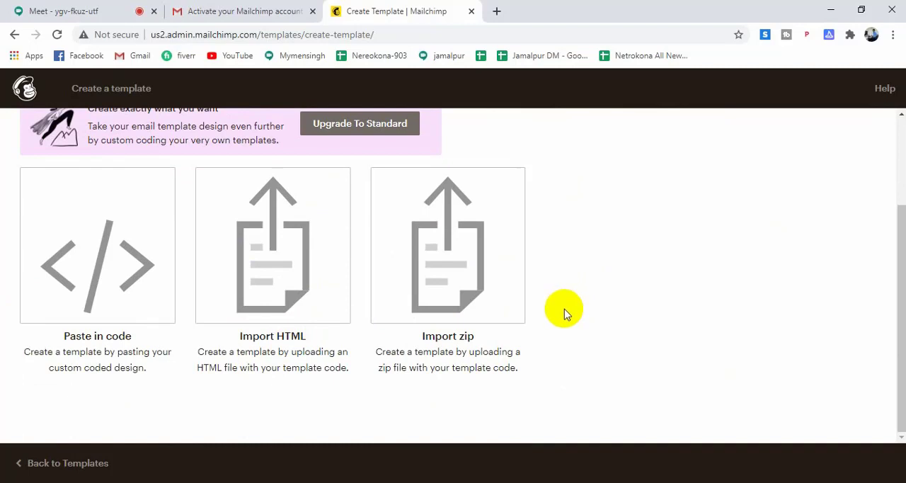
scroll(564, 309, up, 2)
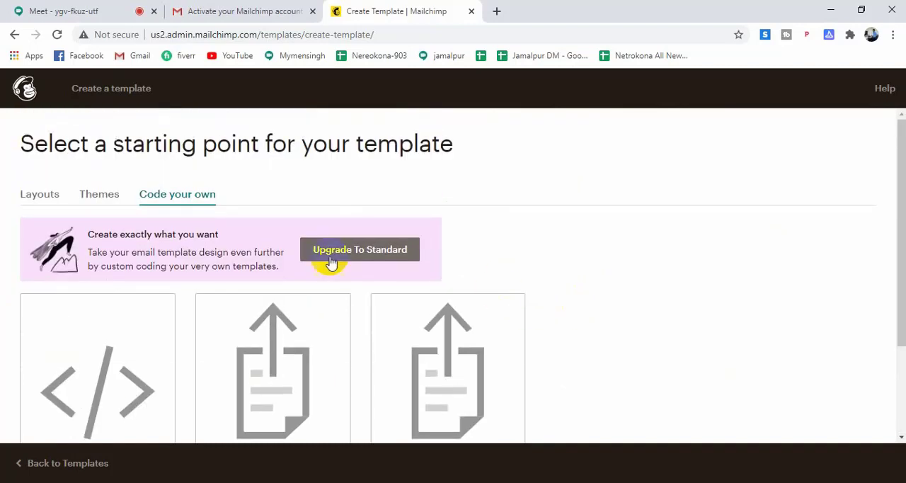
Return to the layouts and create the template from the featured Make an Announcement layout.
click(51, 197)
scroll(486, 269, down, 3)
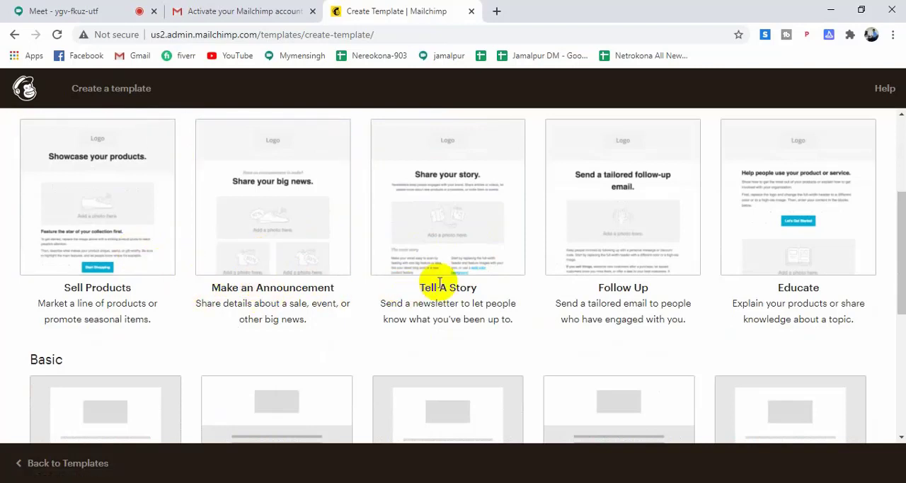
scroll(515, 262, down, 3)
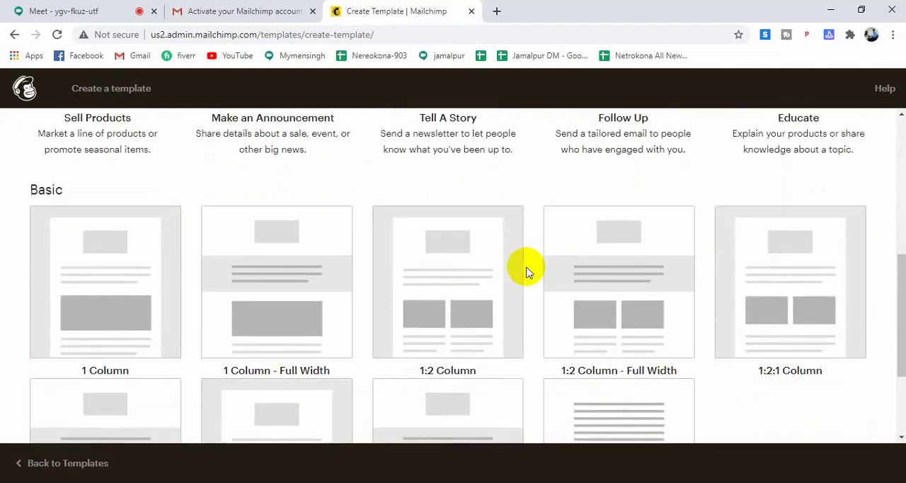
scroll(527, 272, down, 2)
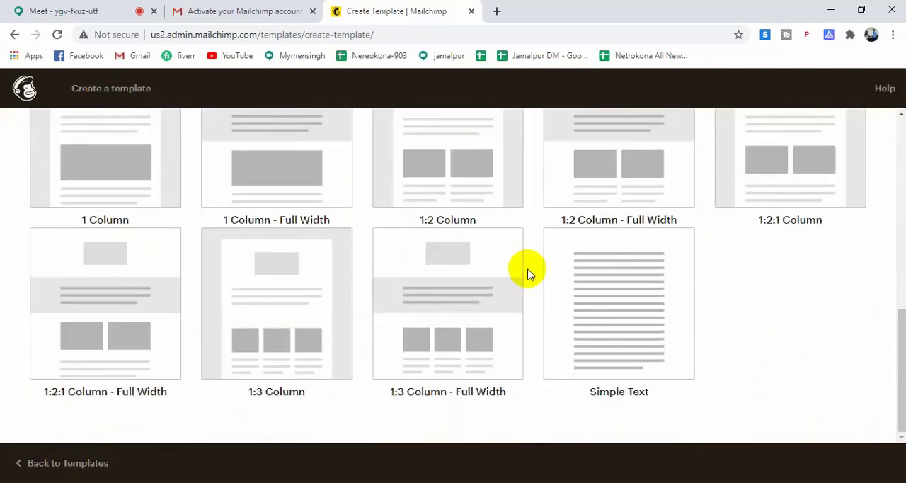
scroll(527, 273, up, 2)
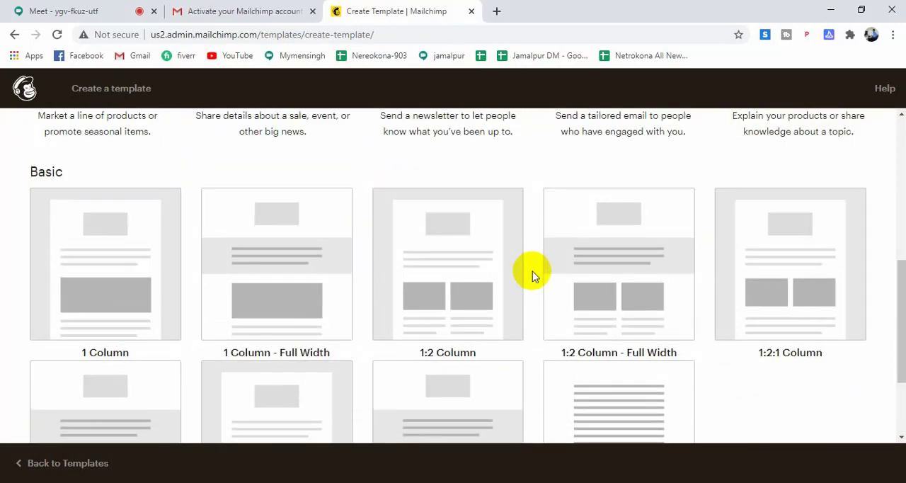
scroll(532, 271, up, 3)
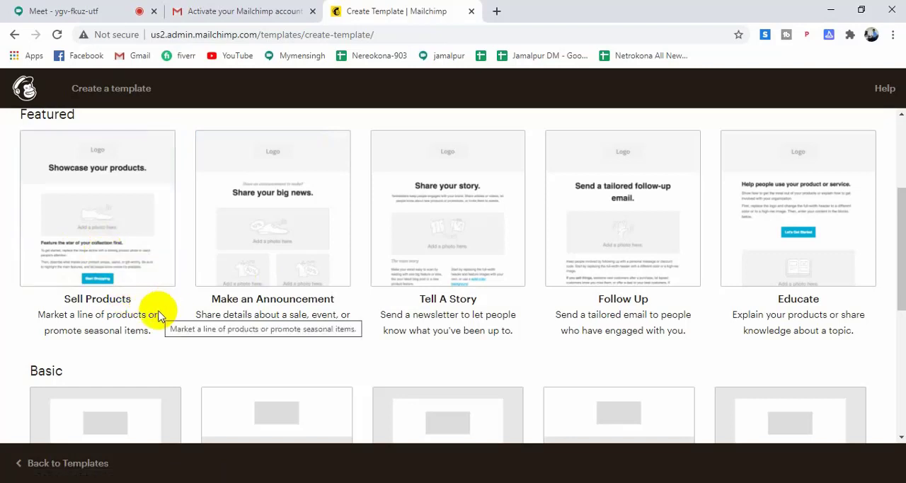
click(276, 212)
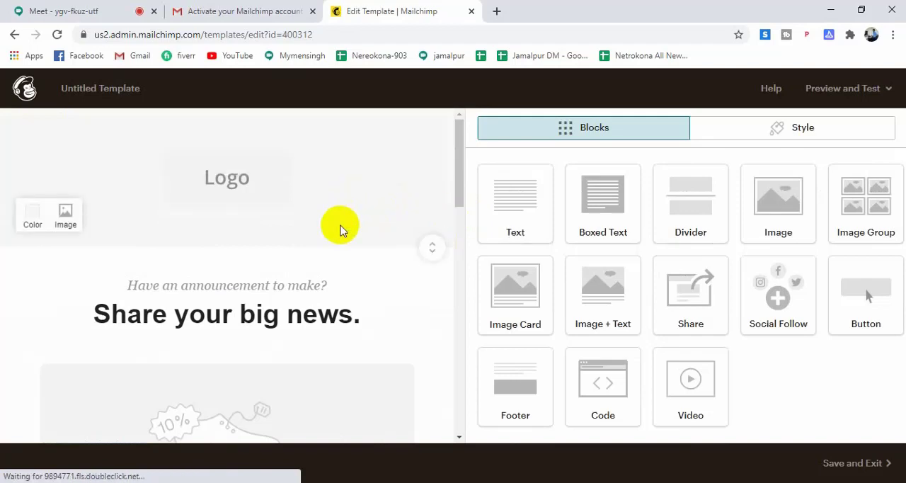
Review the announcement template's content from the header logo down to the footer.
scroll(320, 232, down, 10)
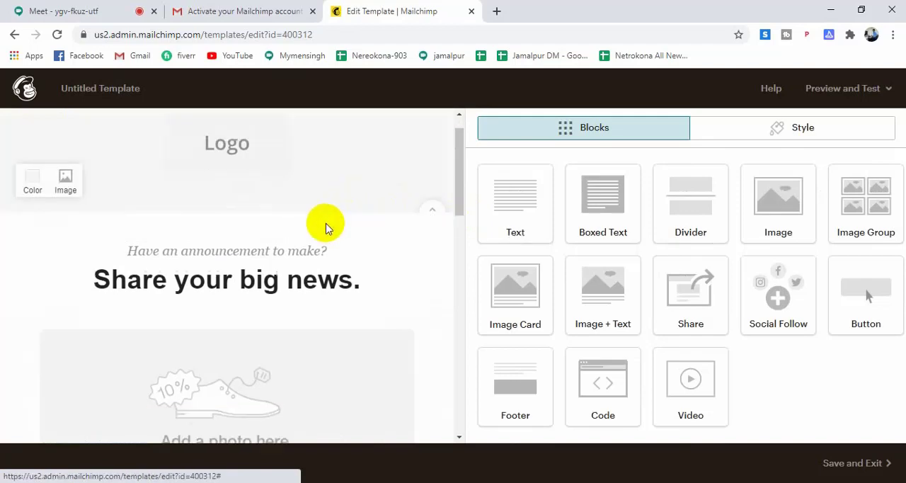
scroll(393, 259, down, 3)
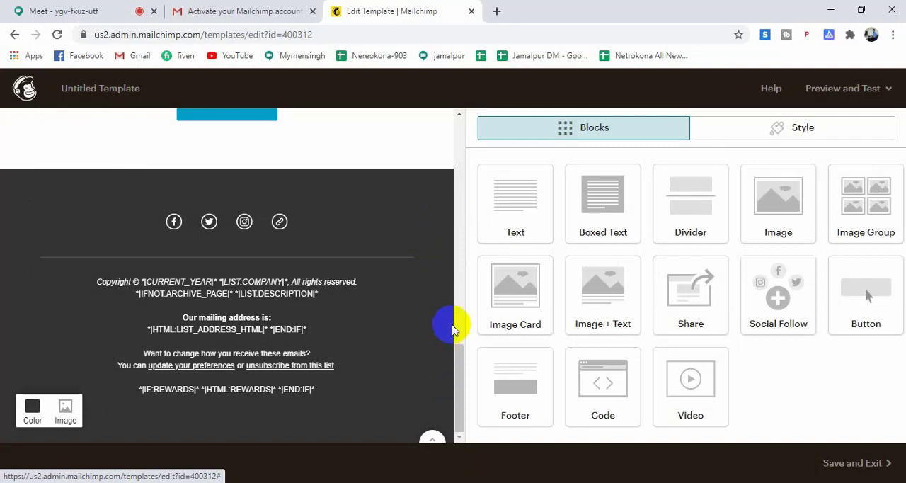
scroll(453, 324, up, 10)
scroll(451, 324, up, 5)
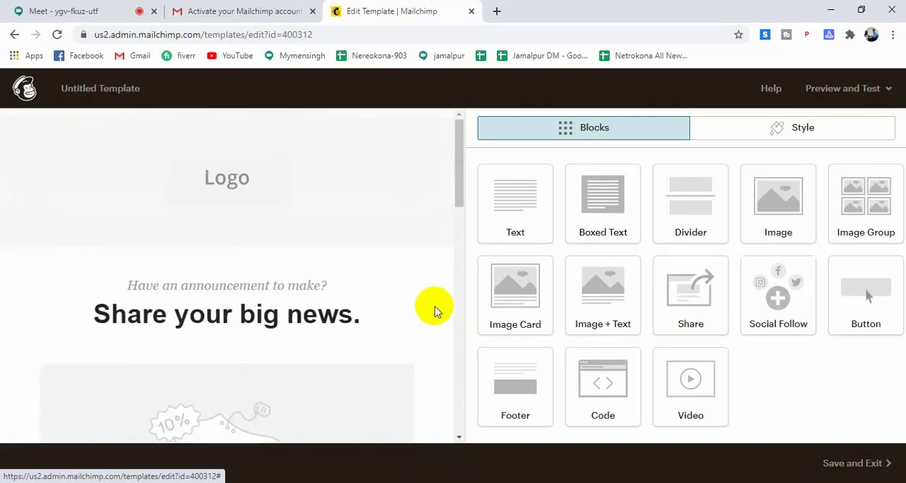
mouse_move(388, 314)
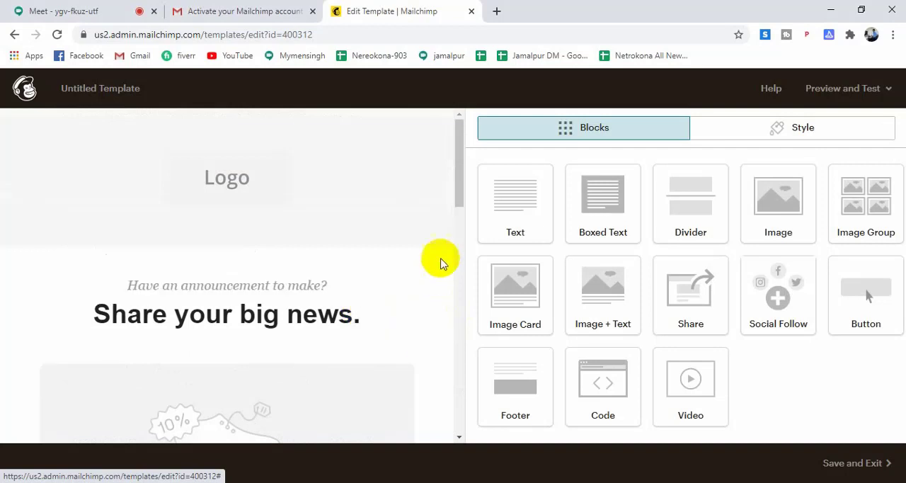
mouse_move(394, 211)
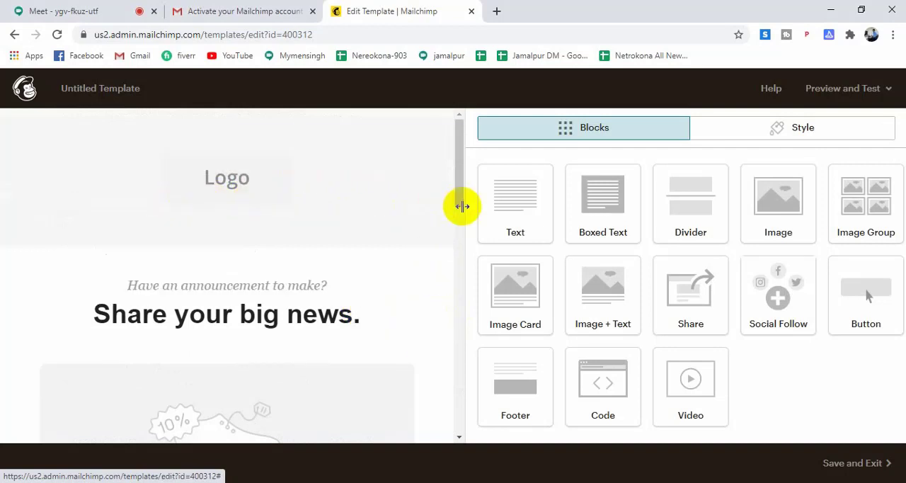
Replace the header's placeholder logo with shamsuzzoha.png, uploaded from the Downloads folder.
mouse_move(261, 197)
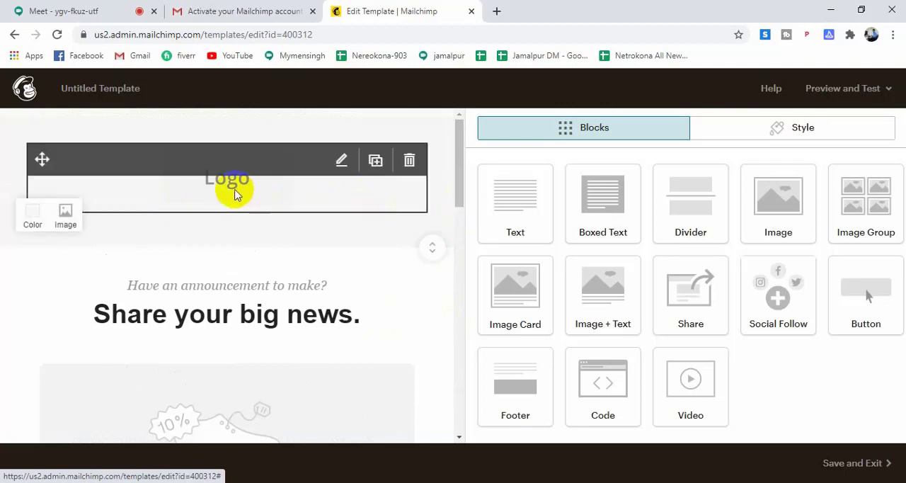
click(234, 192)
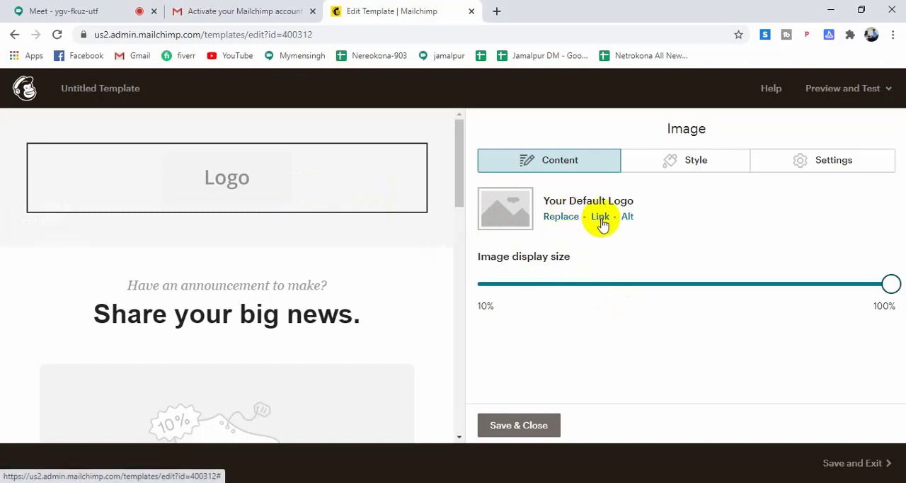
click(560, 216)
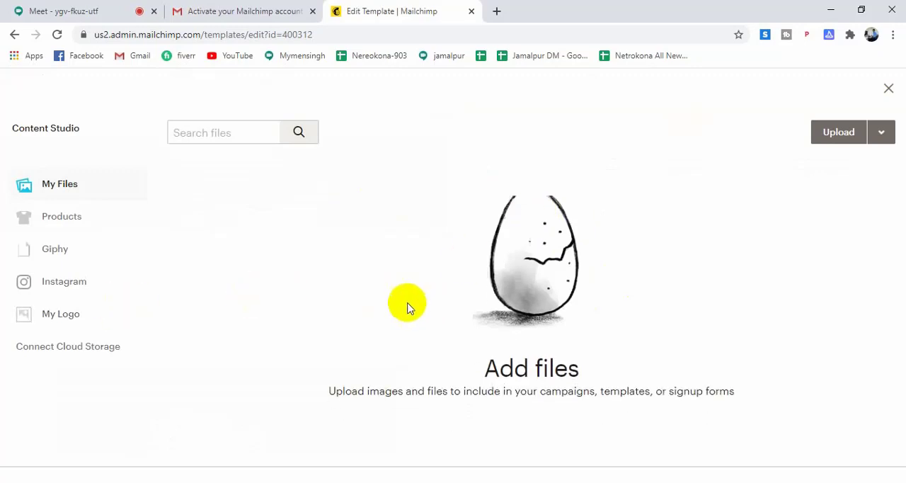
click(832, 138)
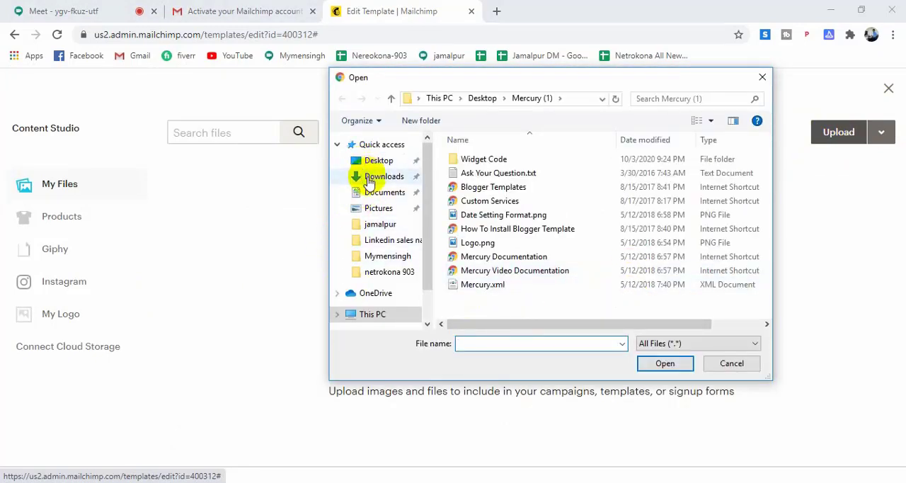
click(381, 164)
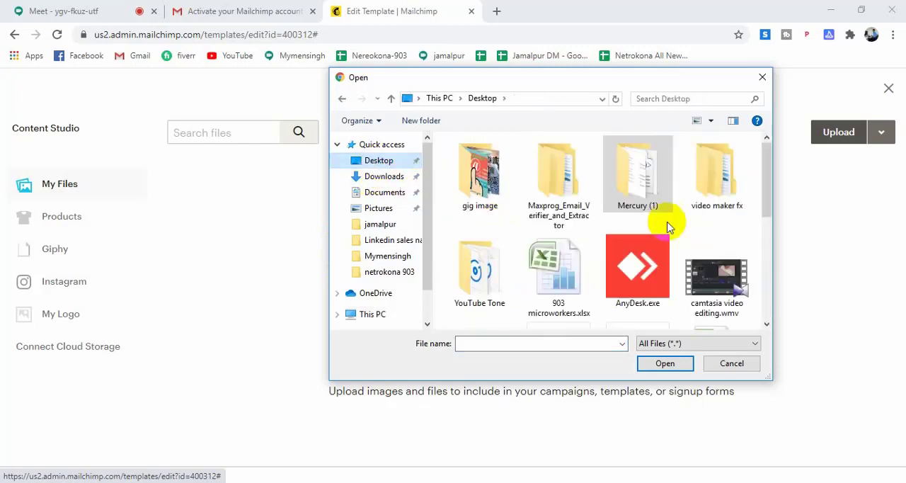
scroll(713, 240, down, 2)
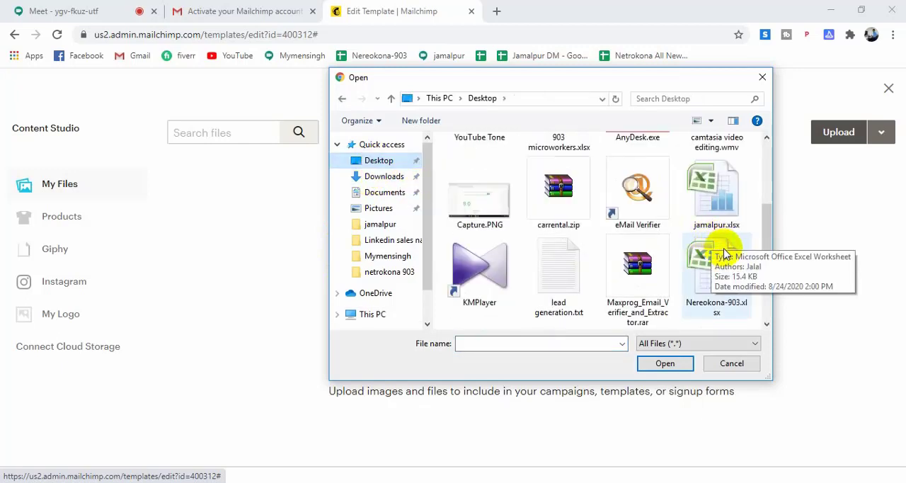
scroll(723, 255, down, 2)
scroll(738, 267, up, 4)
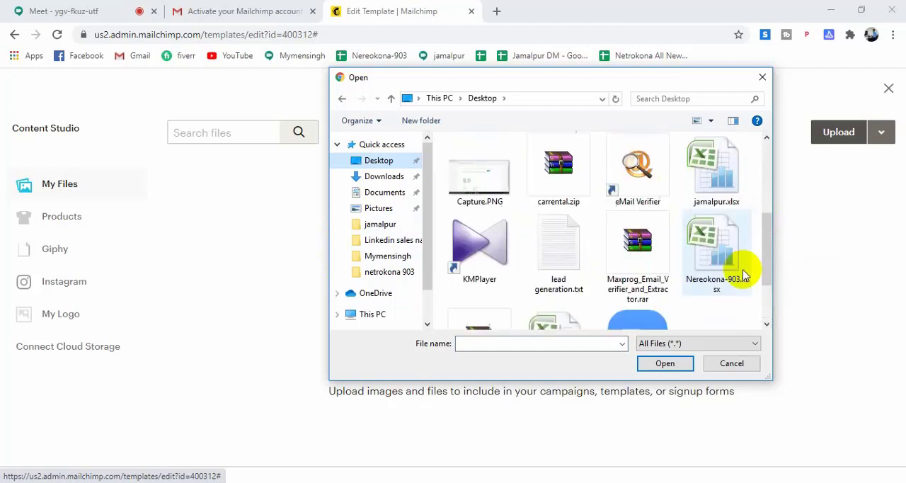
click(381, 177)
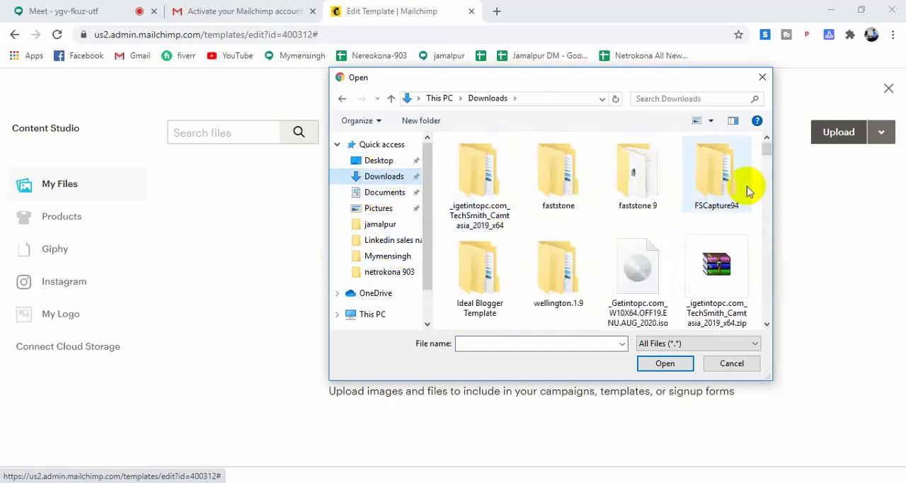
drag(767, 150, 780, 253)
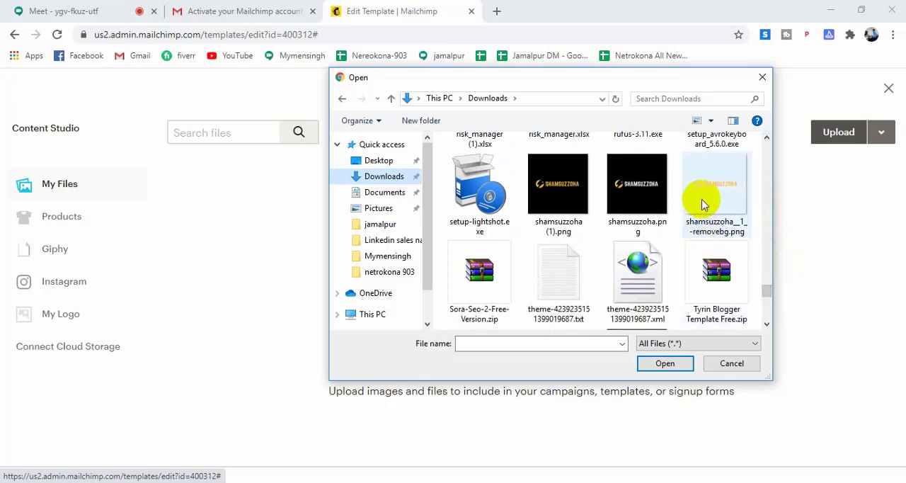
click(657, 191)
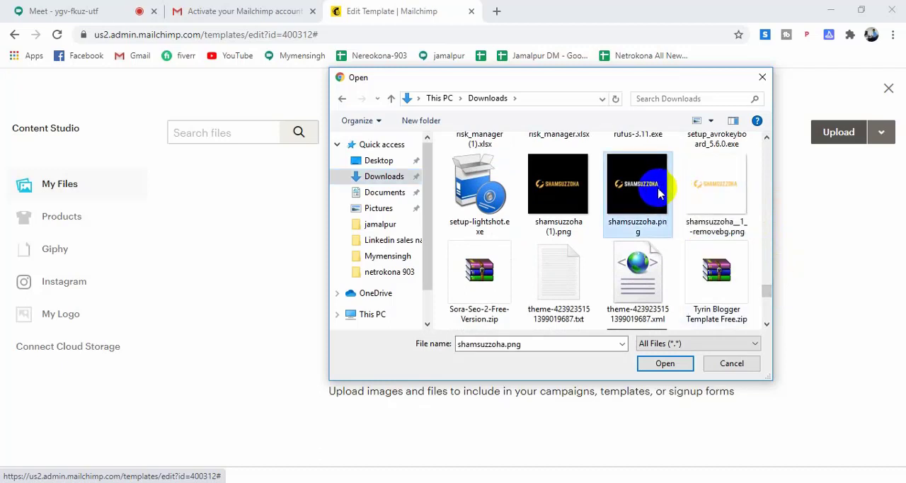
click(665, 363)
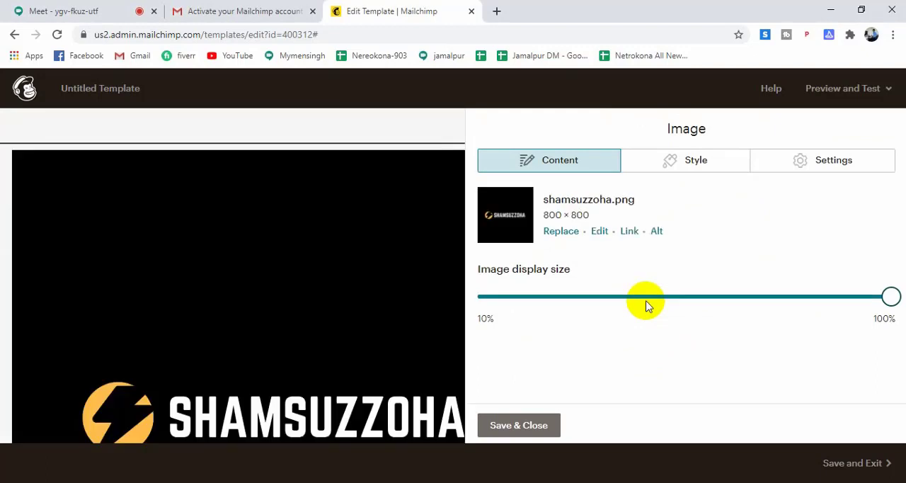
Shrink the new header logo's display size to about 20%.
scroll(304, 379, down, 3)
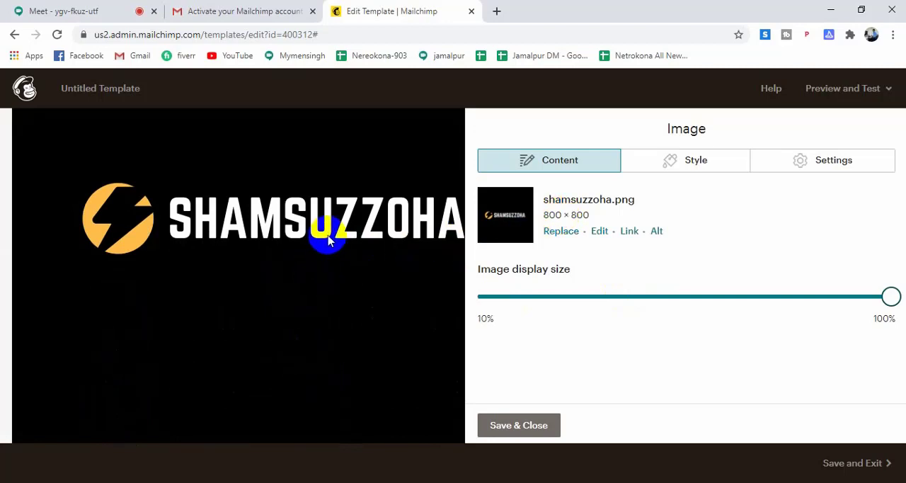
scroll(305, 245, down, 5)
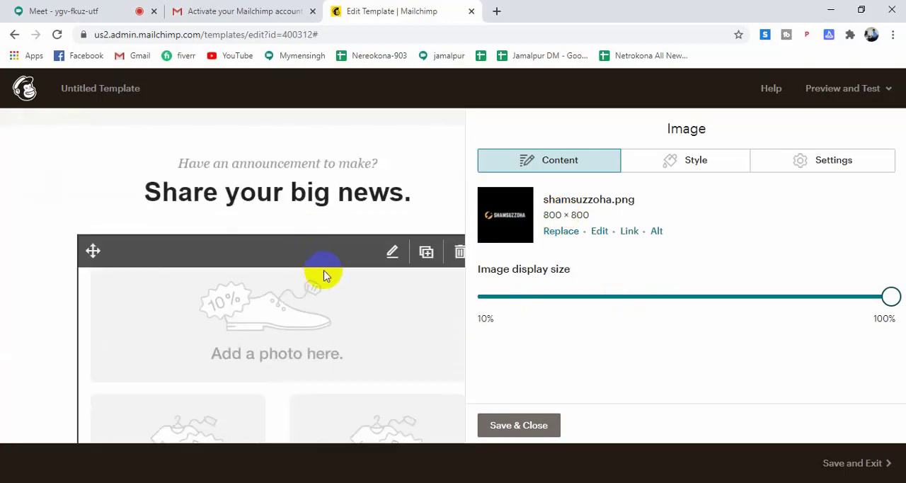
scroll(332, 276, up, 4)
scroll(335, 277, up, 3)
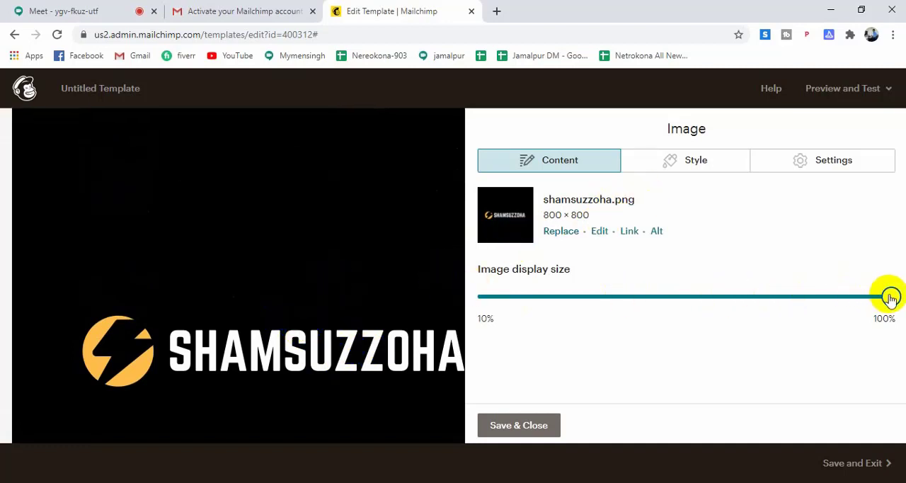
drag(889, 296, 517, 296)
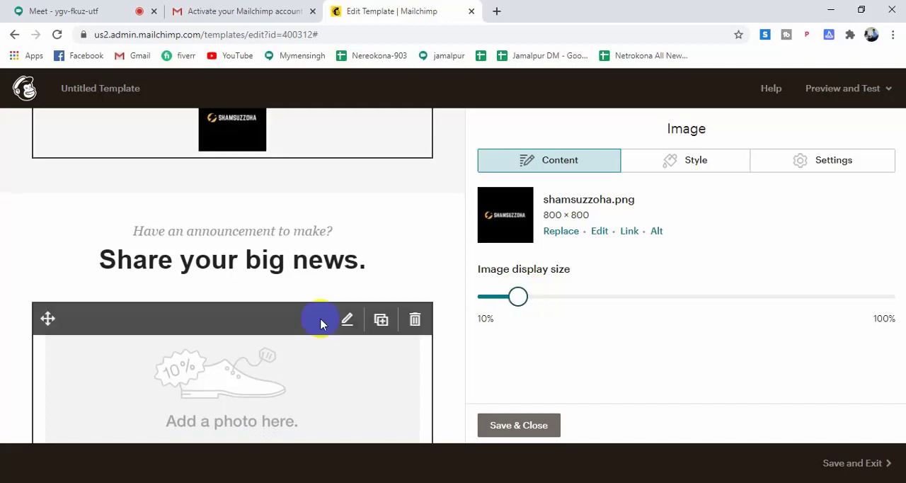
scroll(377, 287, up, 1)
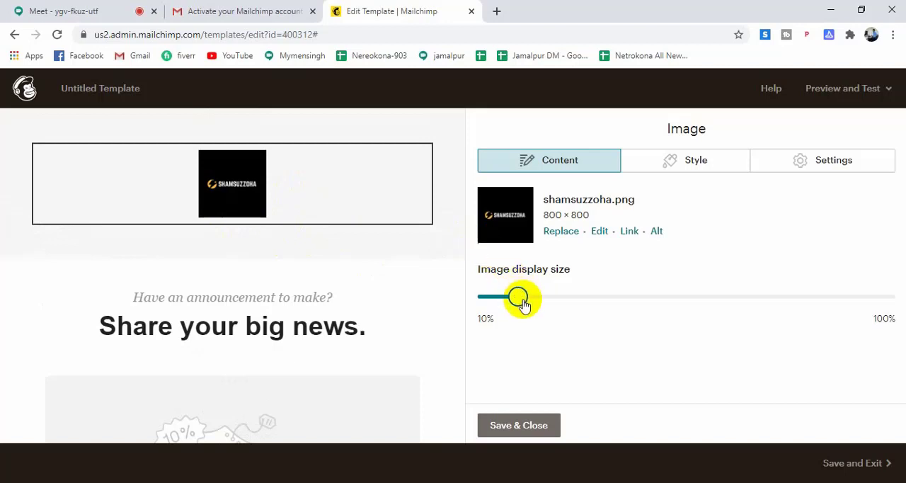
mouse_move(518, 301)
mouse_down()
mouse_move(509, 300)
mouse_move(565, 299)
mouse_move(525, 300)
mouse_up()
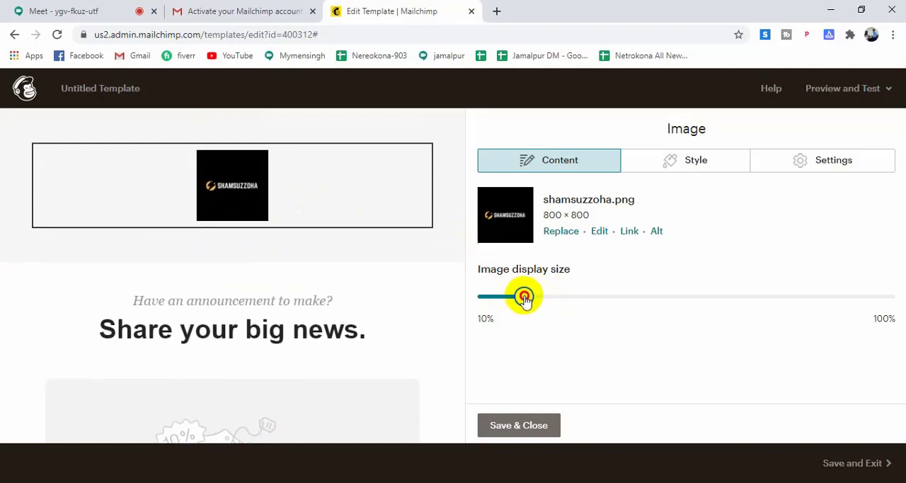
Open the headline text block below the logo for editing and delete its "Have an announcement to make?" line.
click(303, 305)
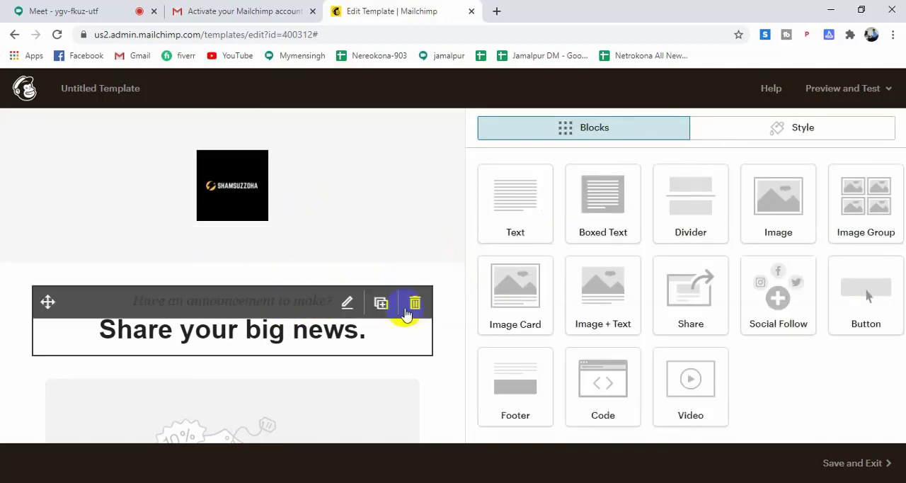
click(331, 320)
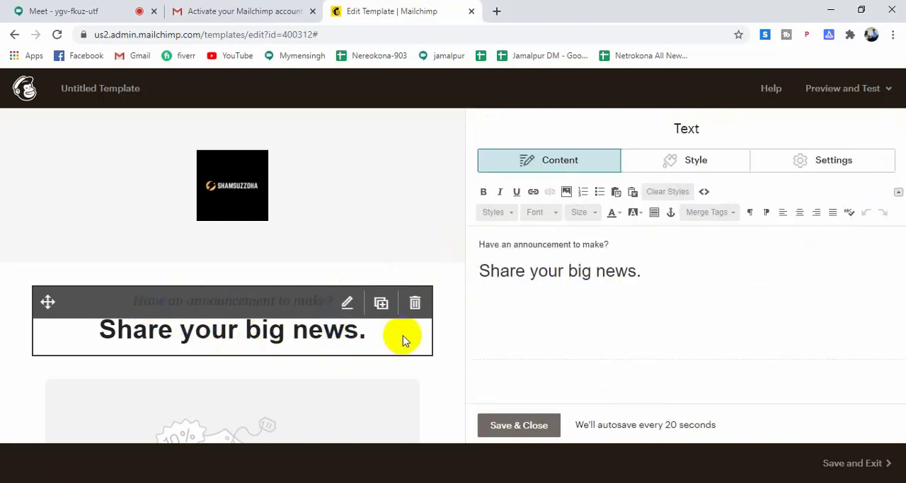
click(623, 241)
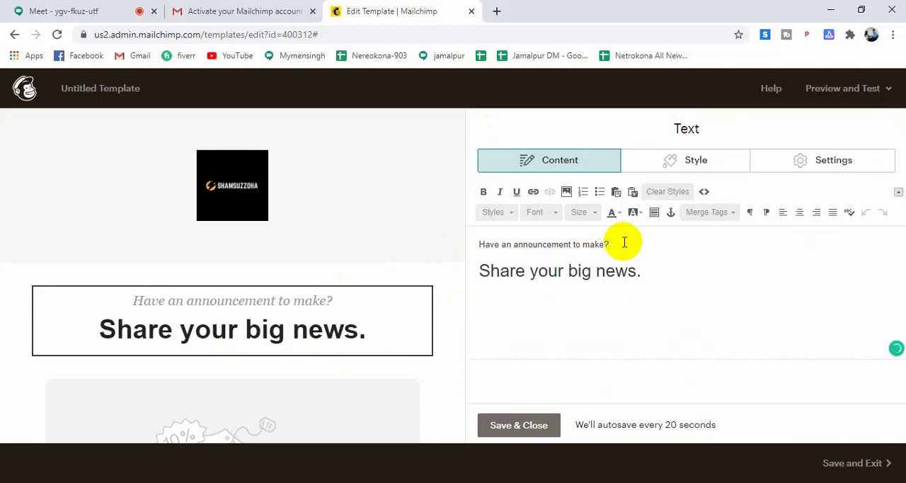
drag(623, 242, 471, 245)
click(471, 244)
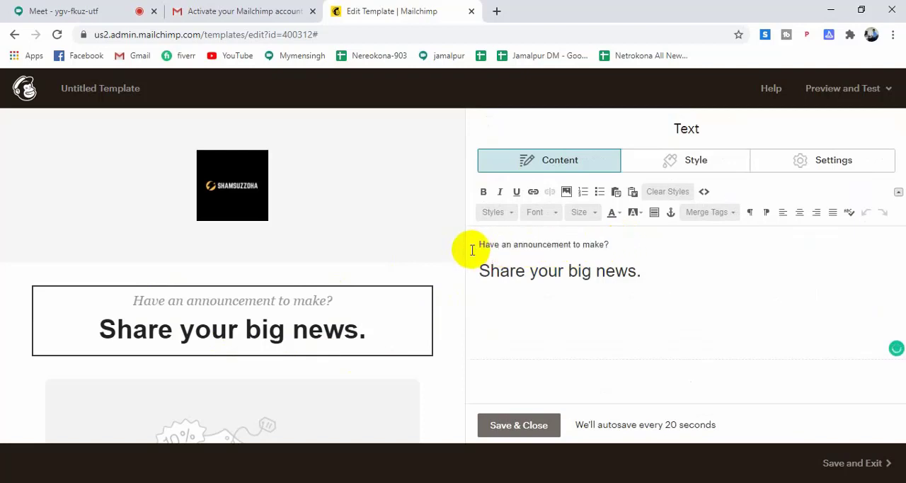
drag(620, 242, 483, 244)
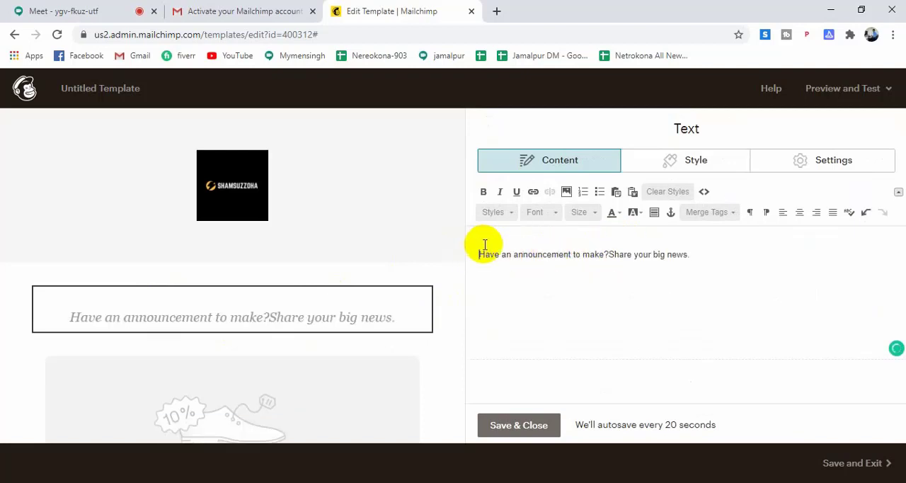
drag(697, 254, 471, 265)
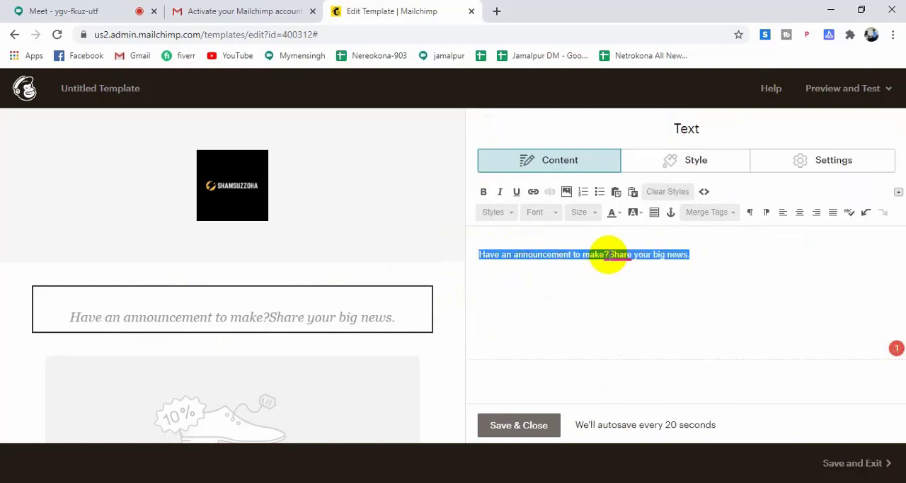
click(604, 254)
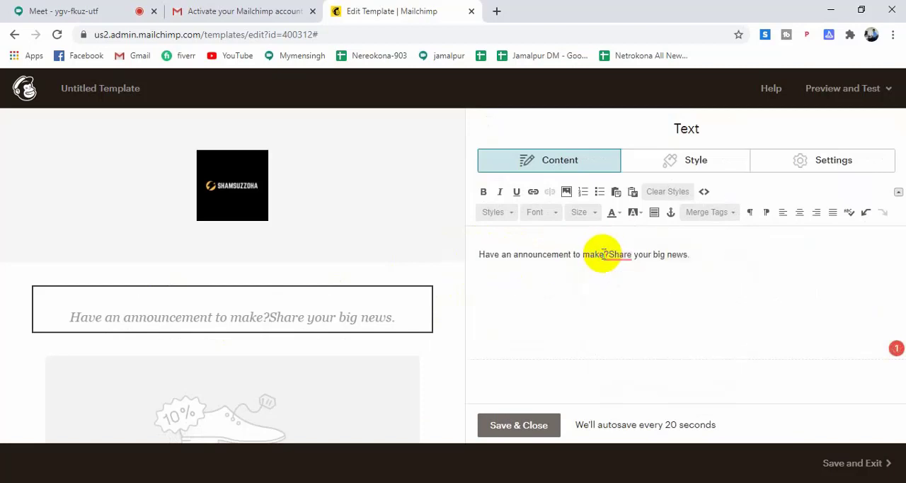
key(BackSpace)
key(BackSpace)
key(BackSpace)
key(BackSpace)
key(BackSpace)
key(BackSpace)
key(BackSpace)
key(BackSpace)
key(BackSpace)
key(BackSpace)
key(BackSpace)
key(BackSpace)
key(BackSpace)
key(BackSpace)
key(BackSpace)
key(BackSpace)
key(BackSpace)
key(BackSpace)
key(BackSpace)
key(BackSpace)
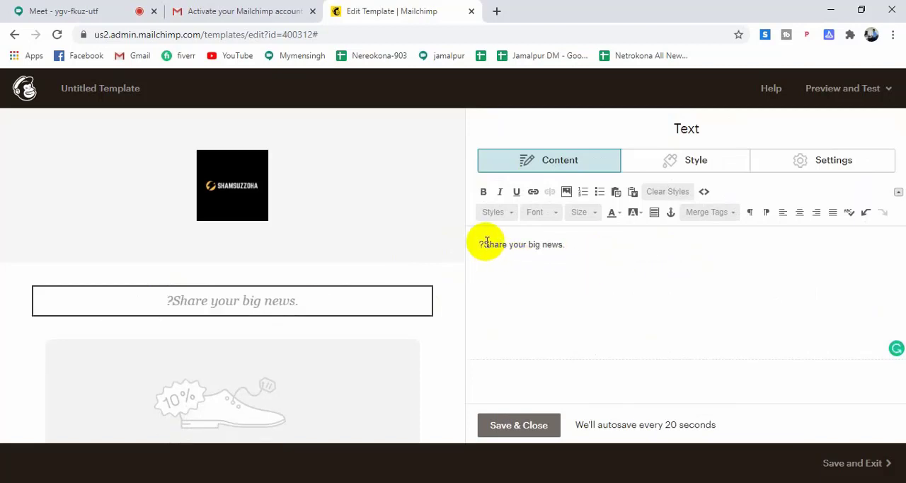
key(BackSpace)
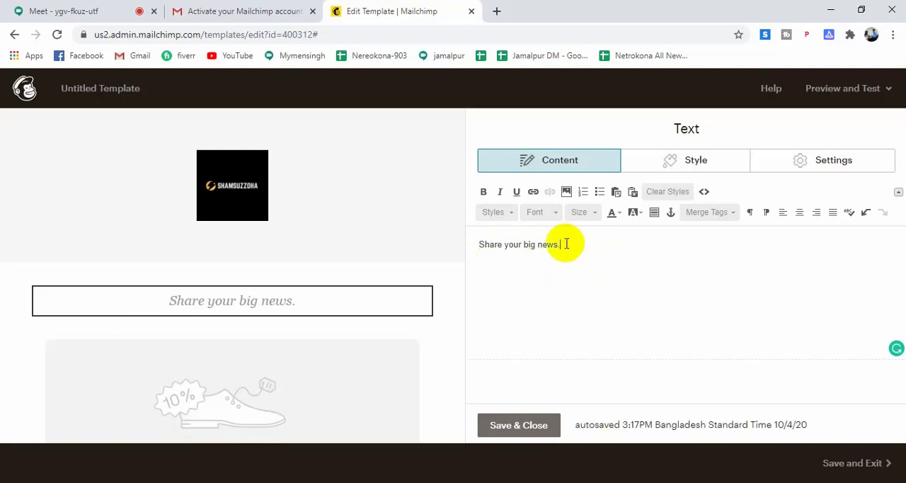
Delete the remaining "Share your big news." placeholder so that the text block is empty.
click(566, 243)
key(BackSpace)
key(BackSpace)
key(BackSpace)
key(BackSpace)
key(BackSpace)
key(BackSpace)
key(BackSpace)
key(BackSpace)
key(BackSpace)
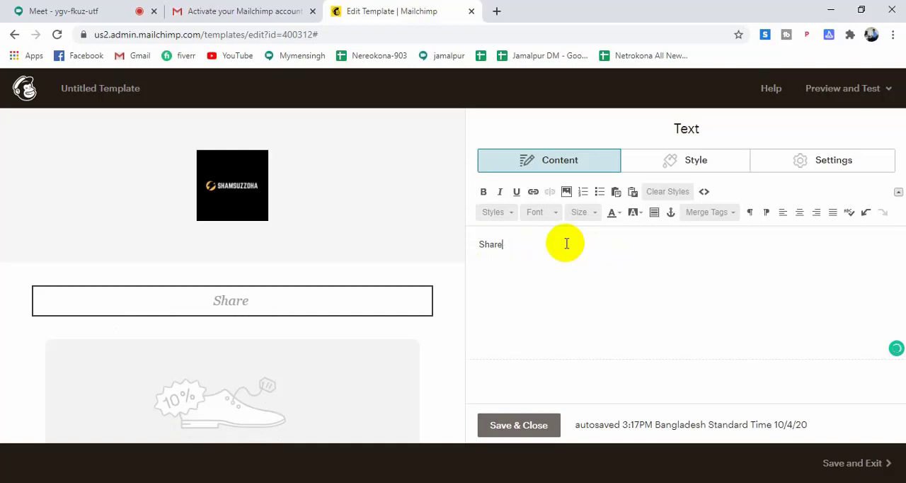
key(BackSpace)
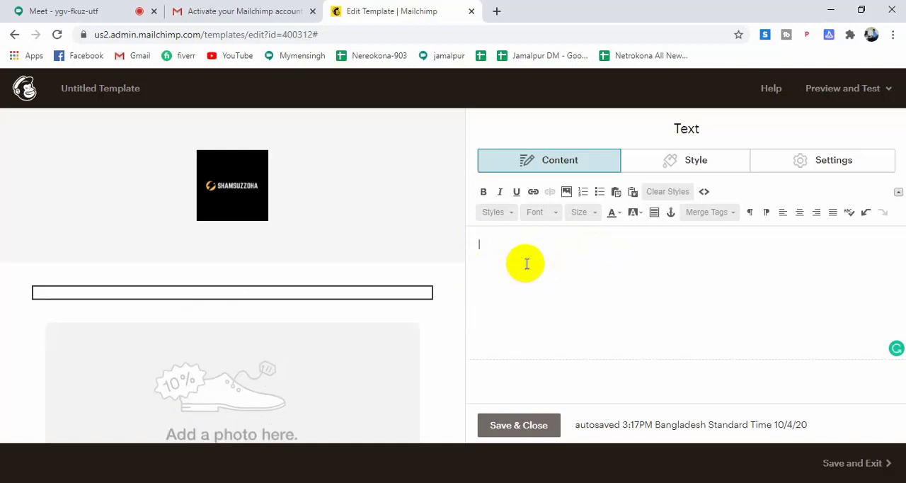
Write "Hey, If you are searching for freelancing youtube channel you can subscribe my channel" in the empty headline text block.
text(Hey, If you)
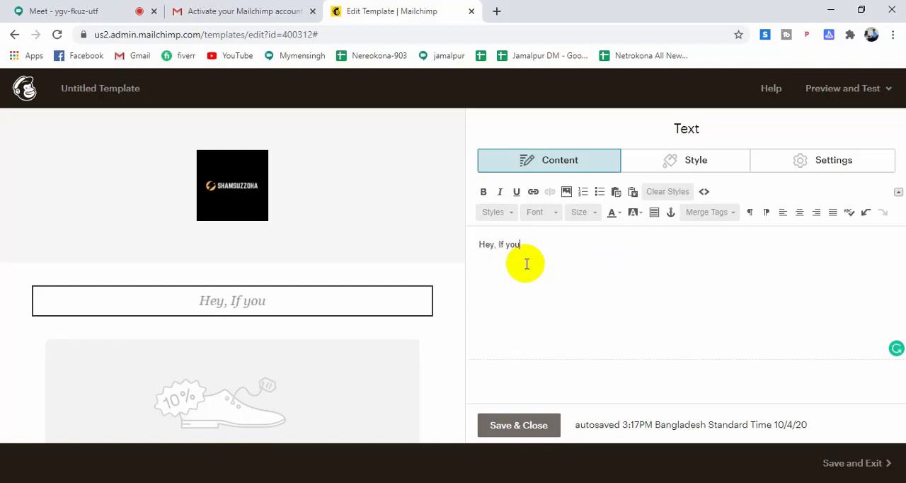
text(are )
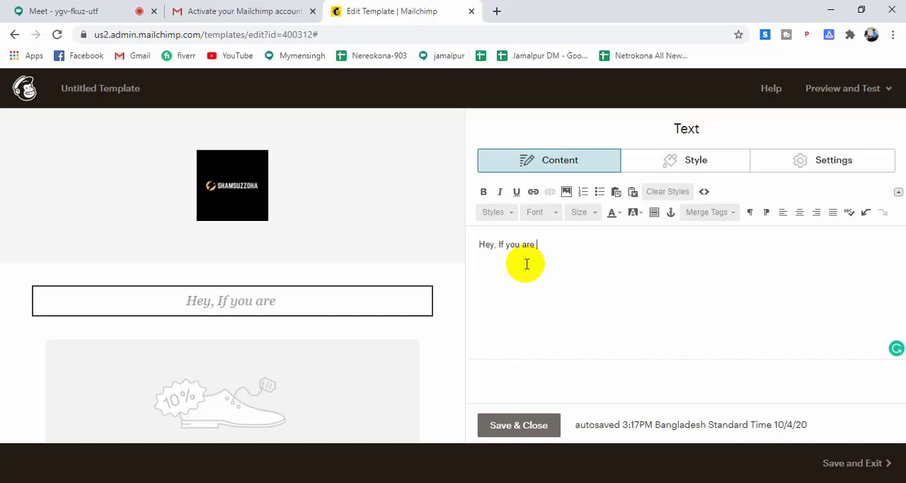
text(searc)
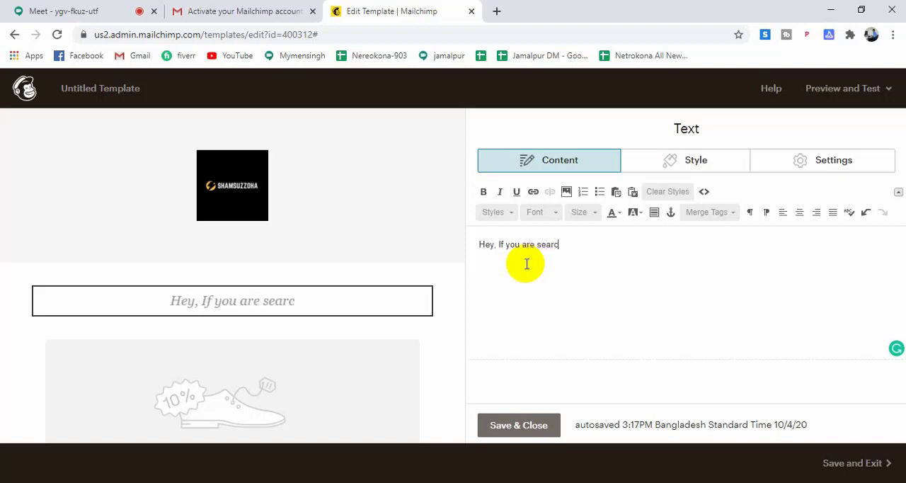
text(hing f)
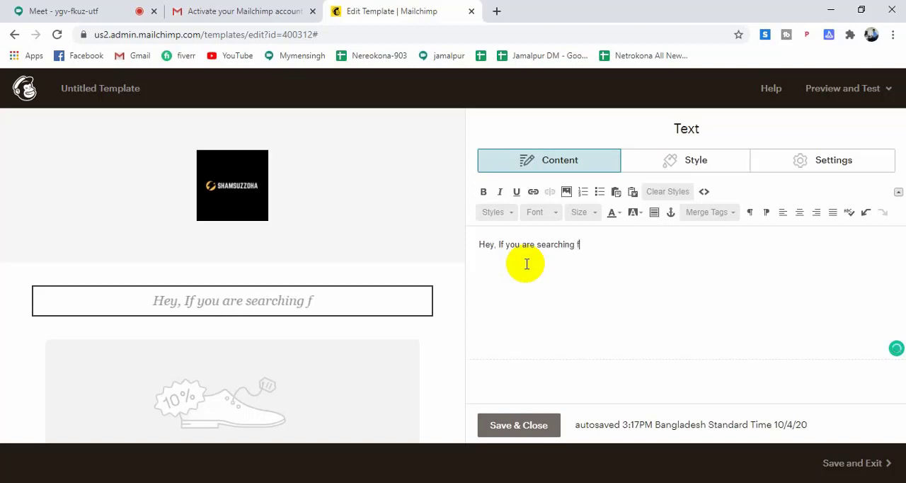
text(or)
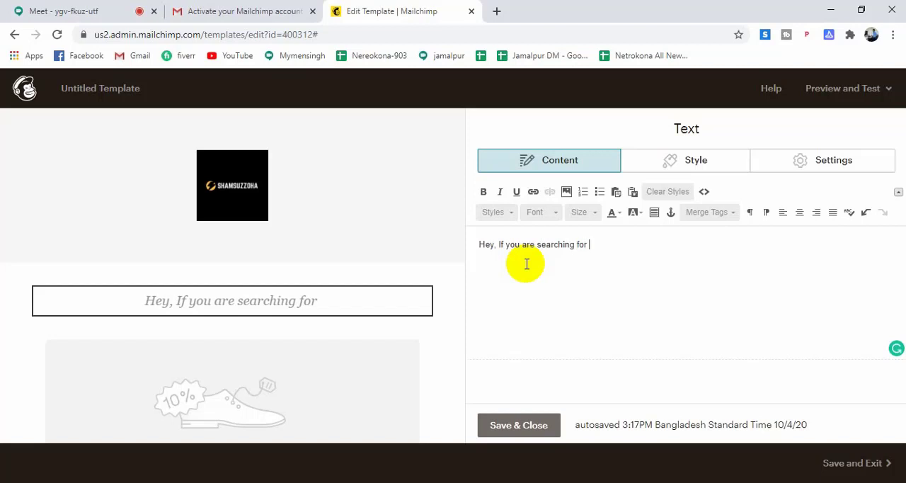
text(fr)
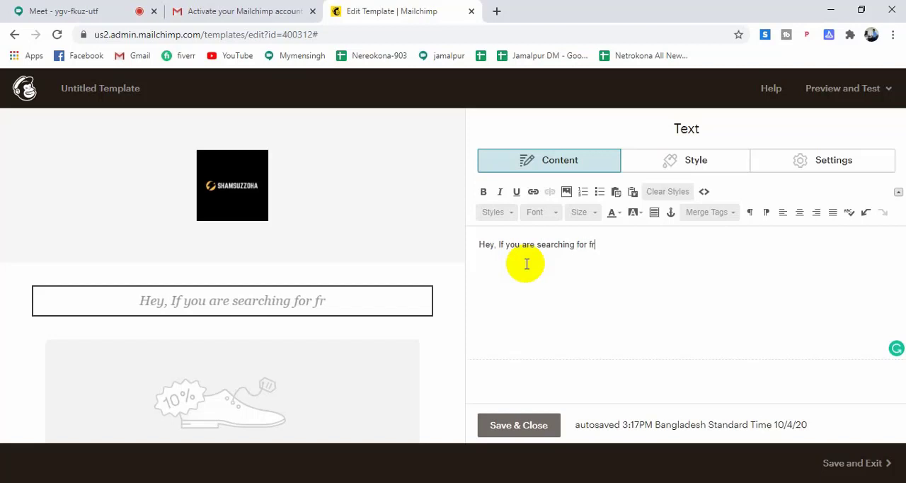
text(eelancing )
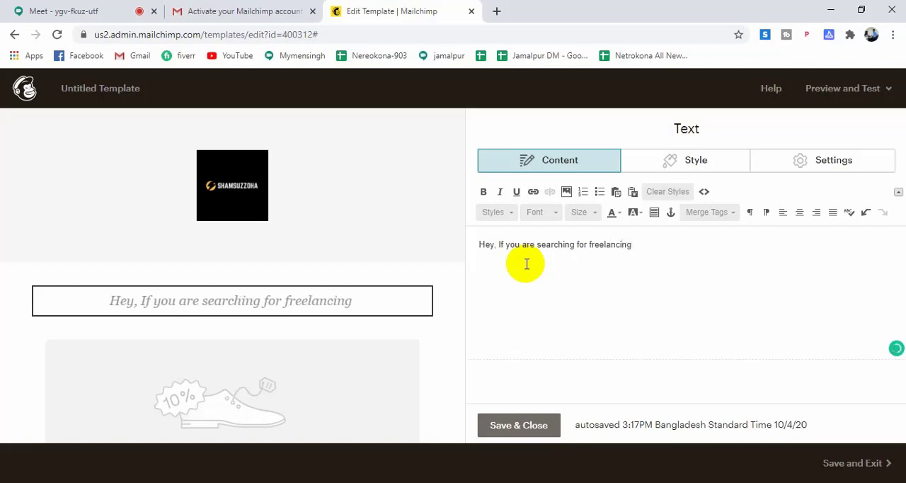
text(youtube)
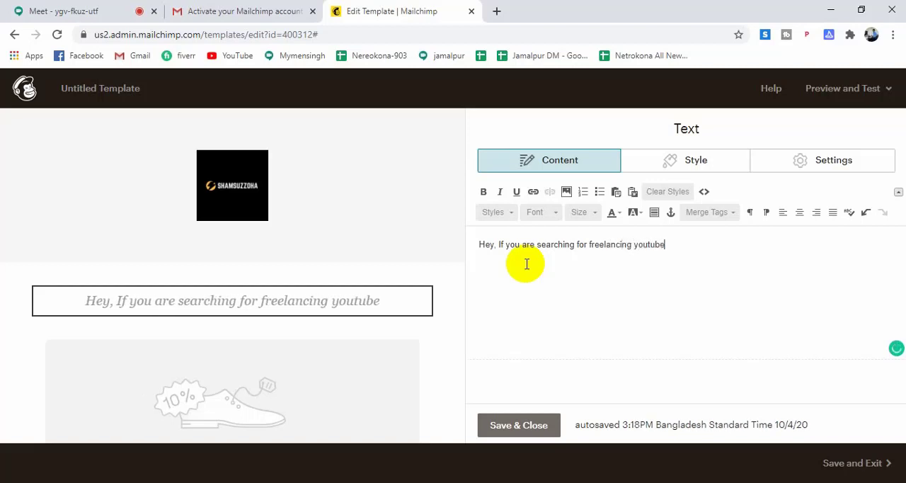
text( channel)
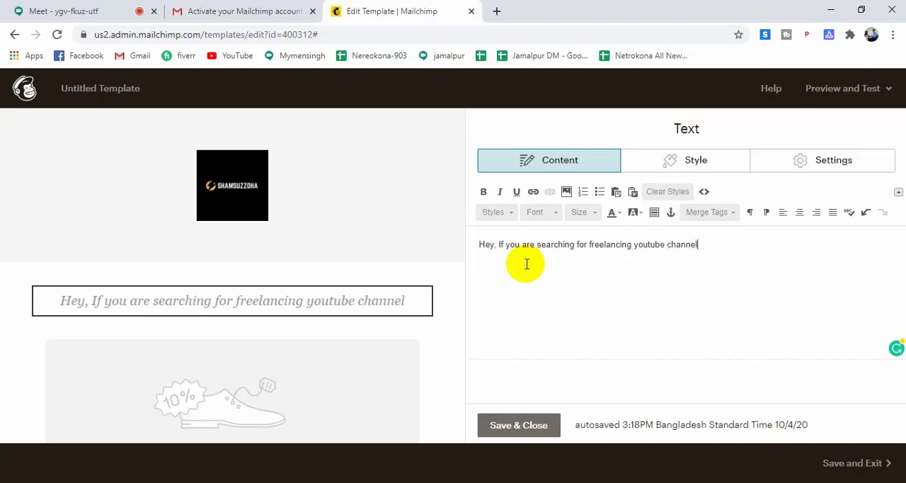
text( you can subscrib)
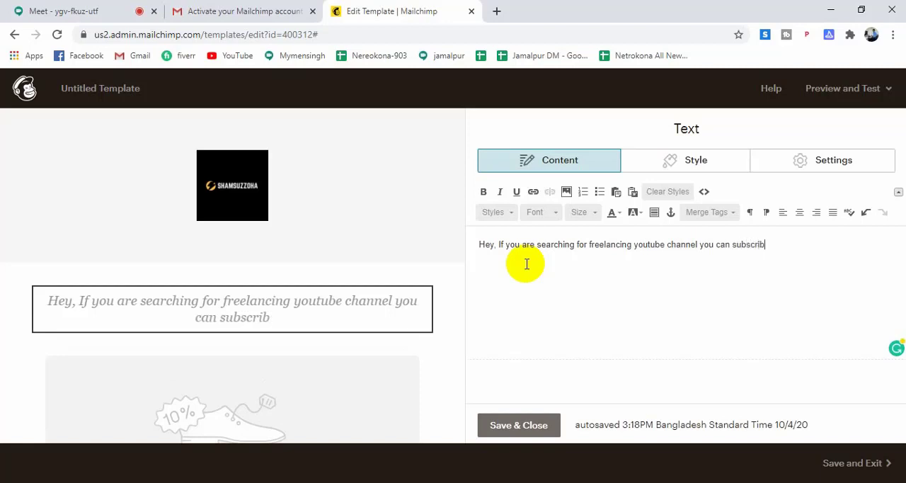
text(e my ch)
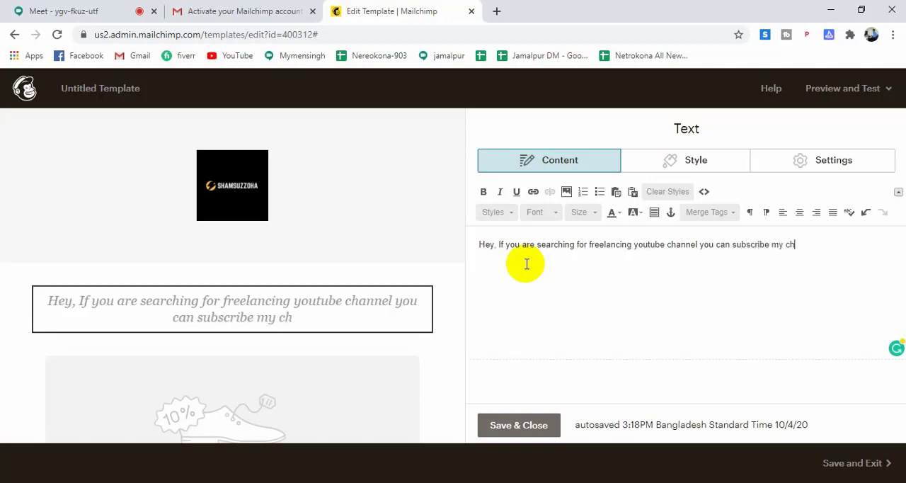
text(annel)
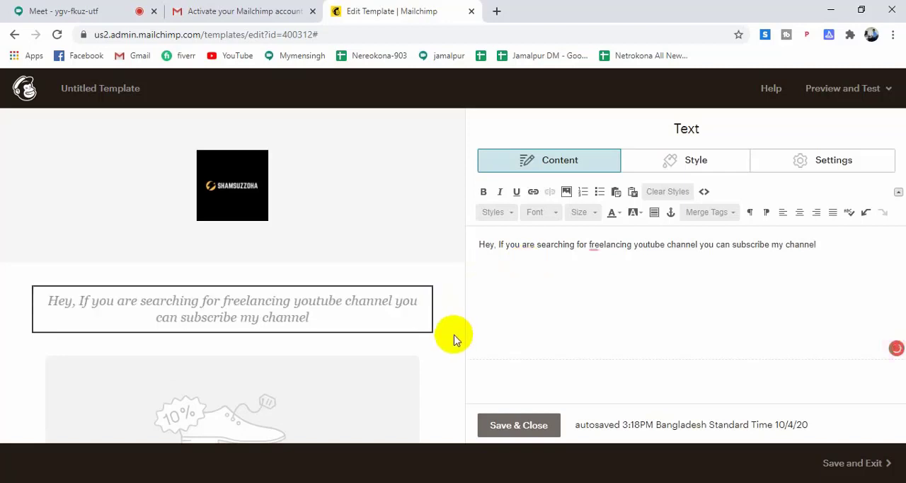
Open the image group below the headline for editing and remove its full-width placeholder, announcement-full.png.
scroll(11, 365, down, 3)
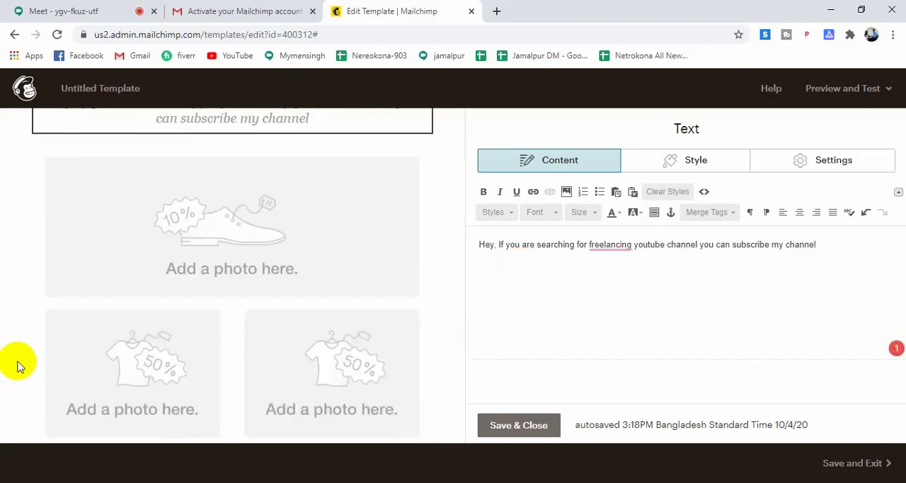
scroll(20, 361, down, 1)
scroll(195, 256, down, 1)
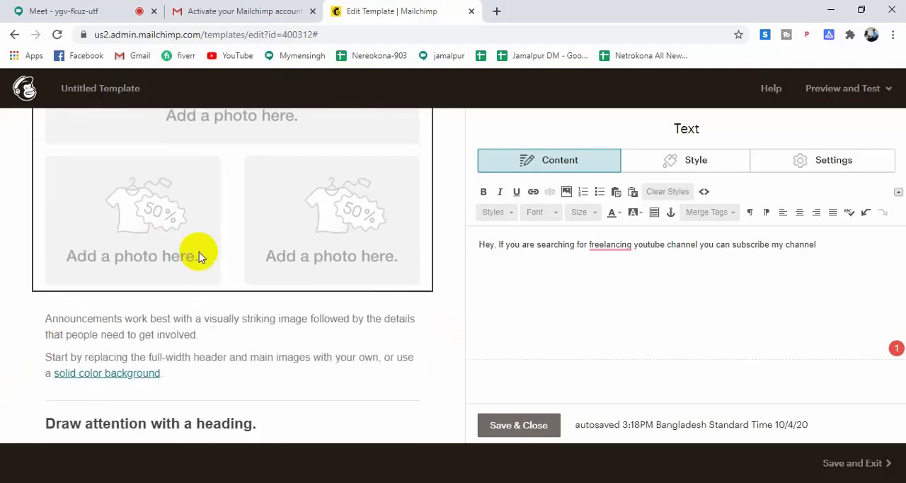
scroll(199, 256, down, 5)
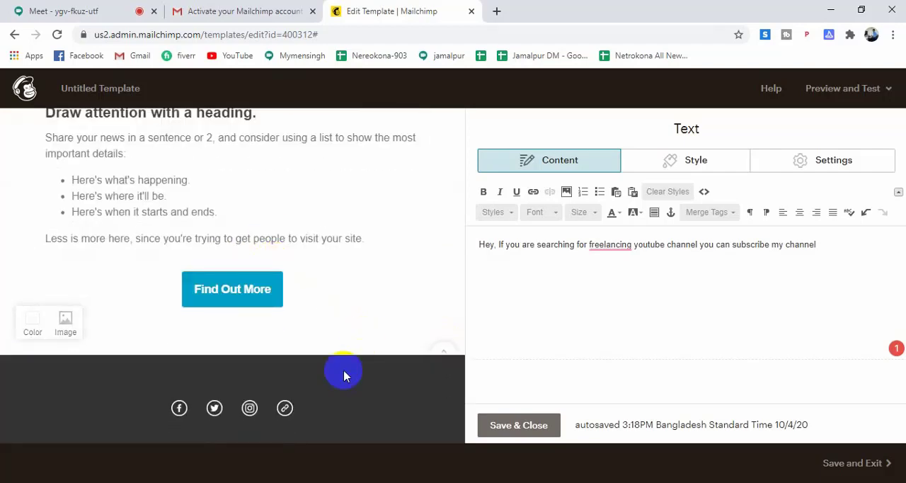
scroll(329, 287, down, 3)
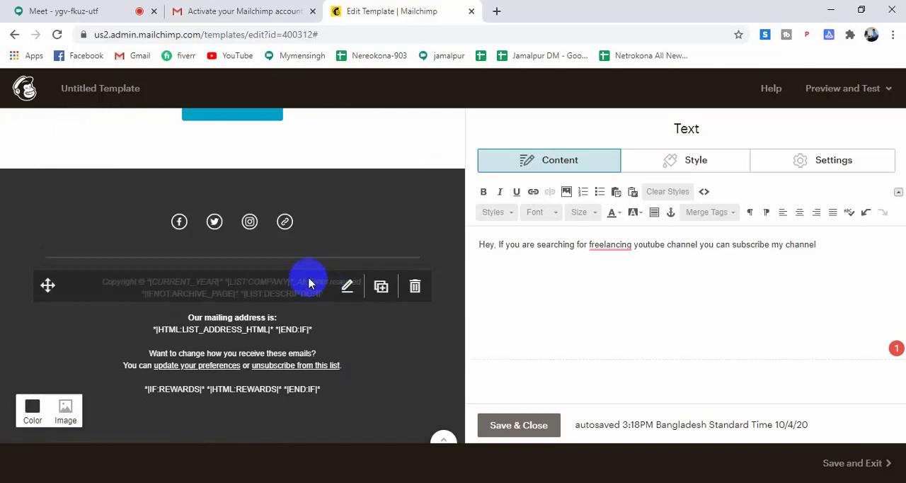
scroll(309, 283, up, 10)
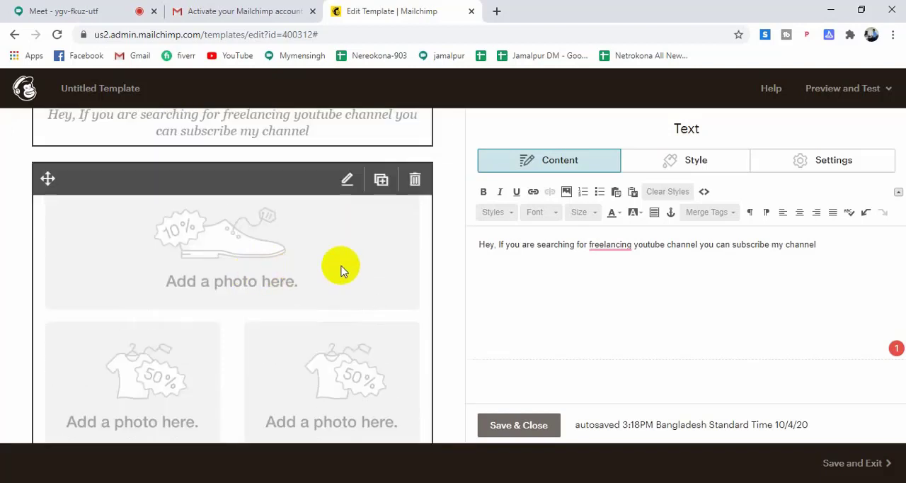
click(340, 265)
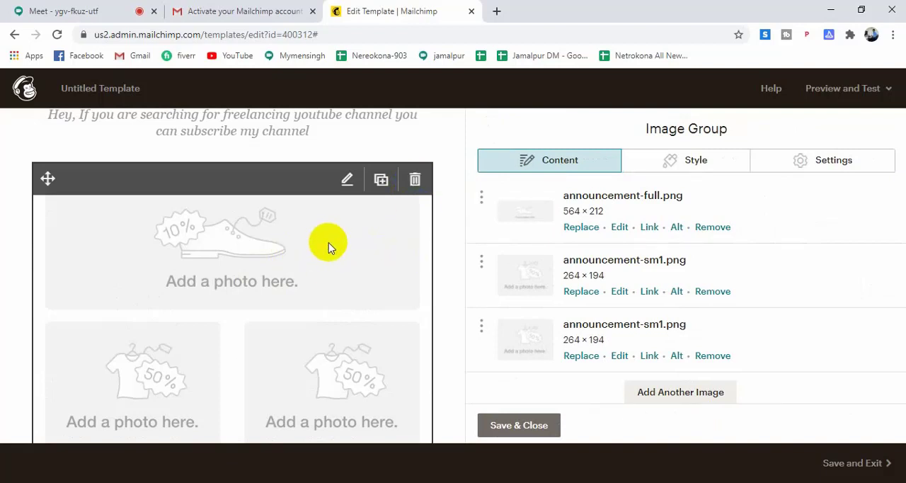
click(712, 227)
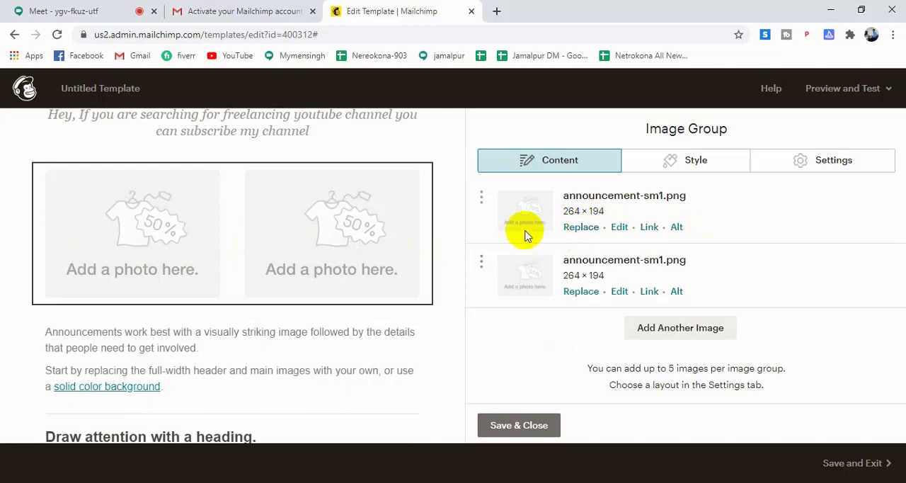
Replace the first small placeholder in the image group with Add a subheading.png, uploaded from the Downloads folder.
click(572, 228)
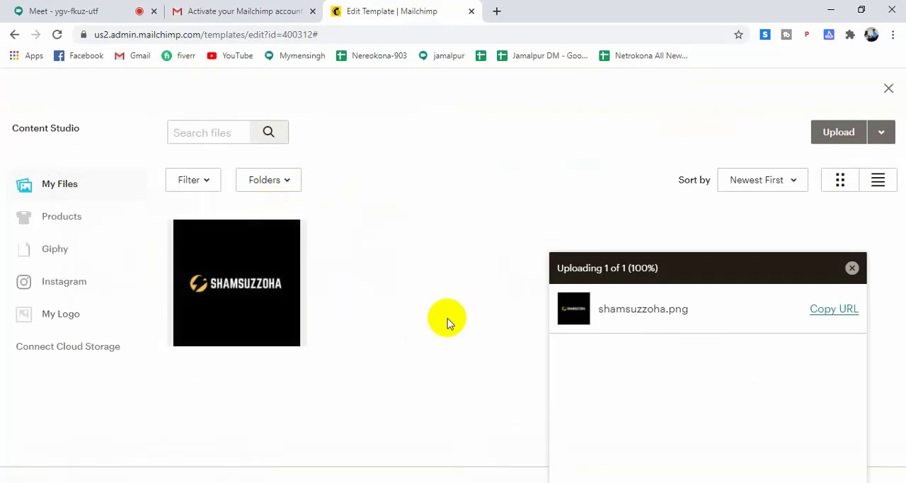
click(839, 128)
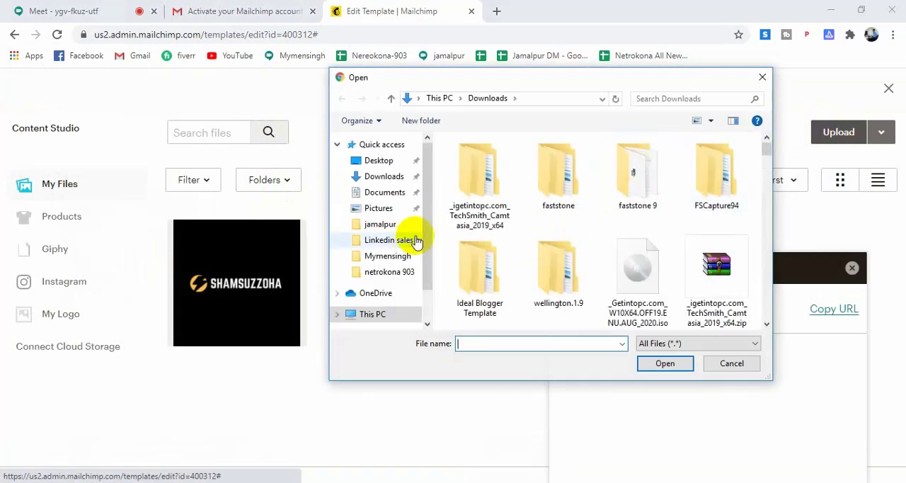
scroll(576, 219, down, 3)
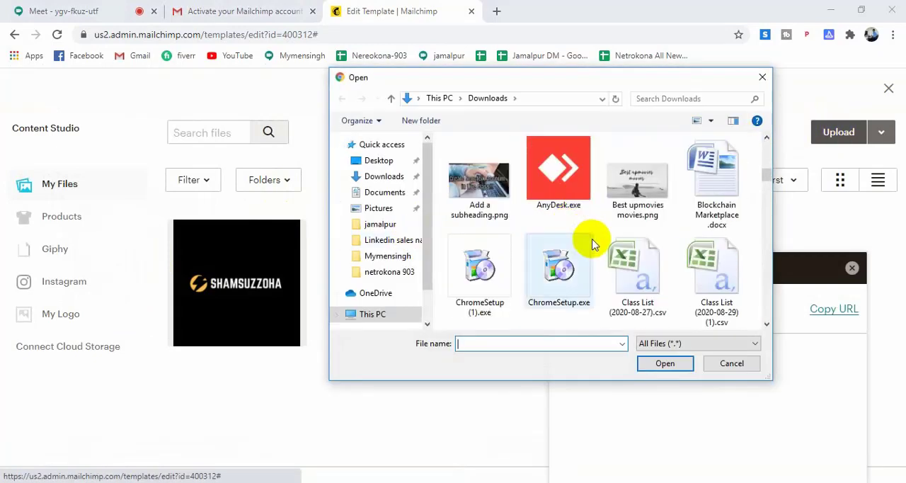
click(481, 187)
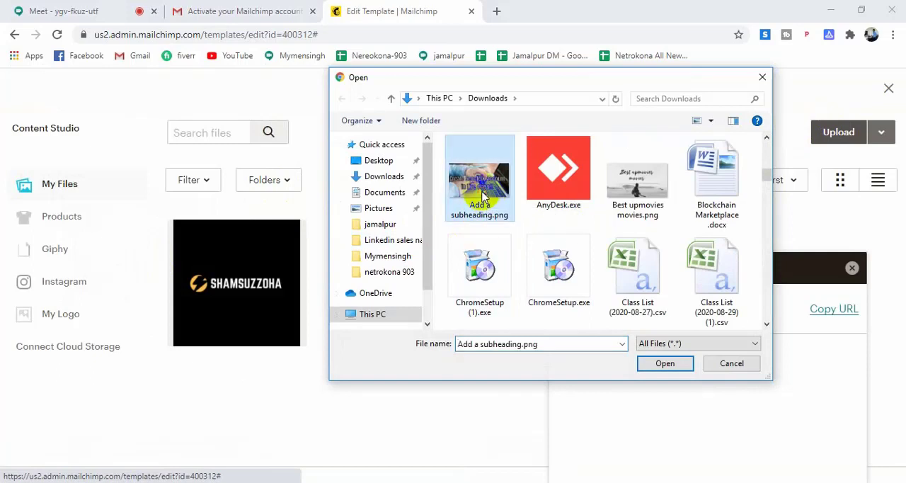
click(656, 365)
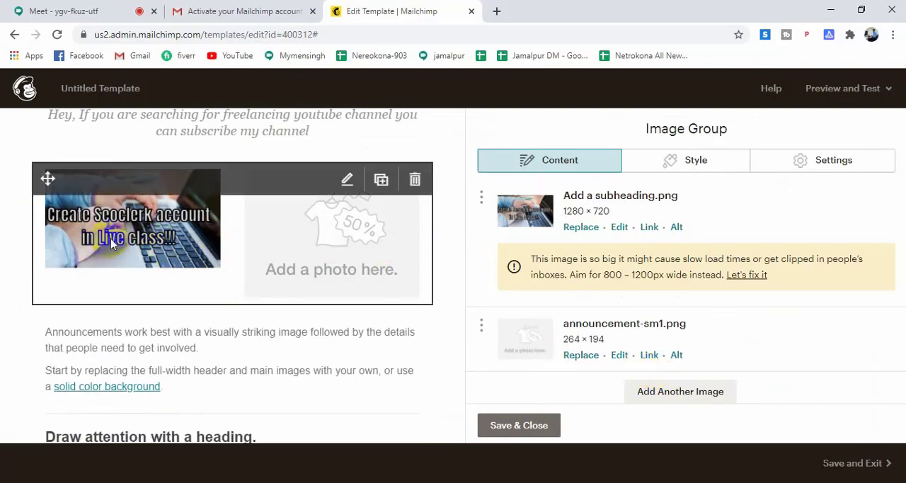
Start a web address link for the Add a subheading.png image and open your own YouTube channel page in a new tab.
click(649, 227)
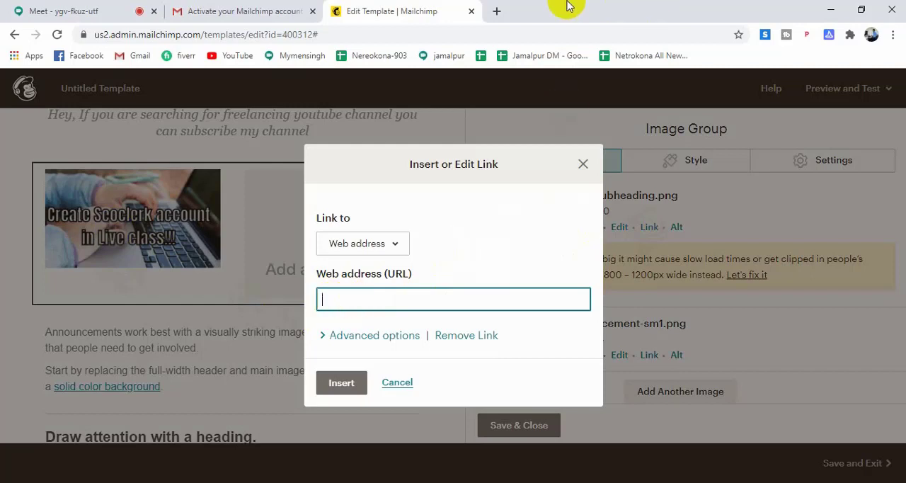
click(499, 11)
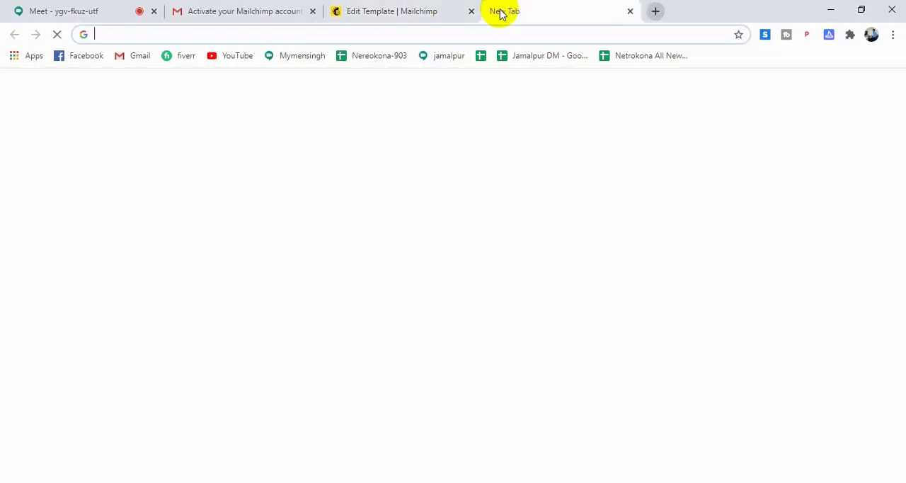
text(y)
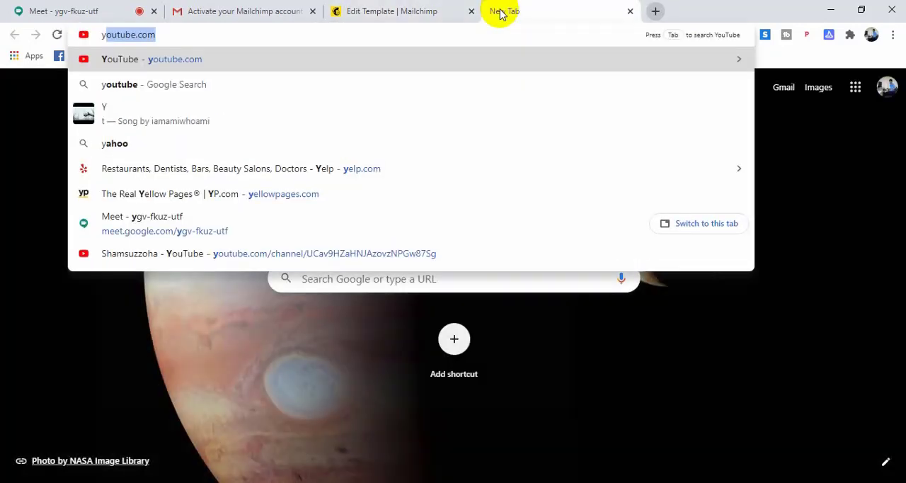
key(Return)
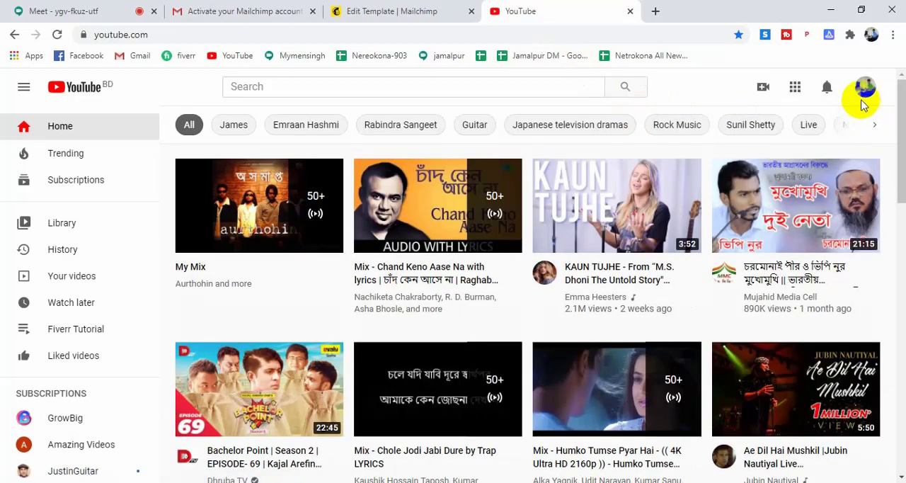
click(865, 88)
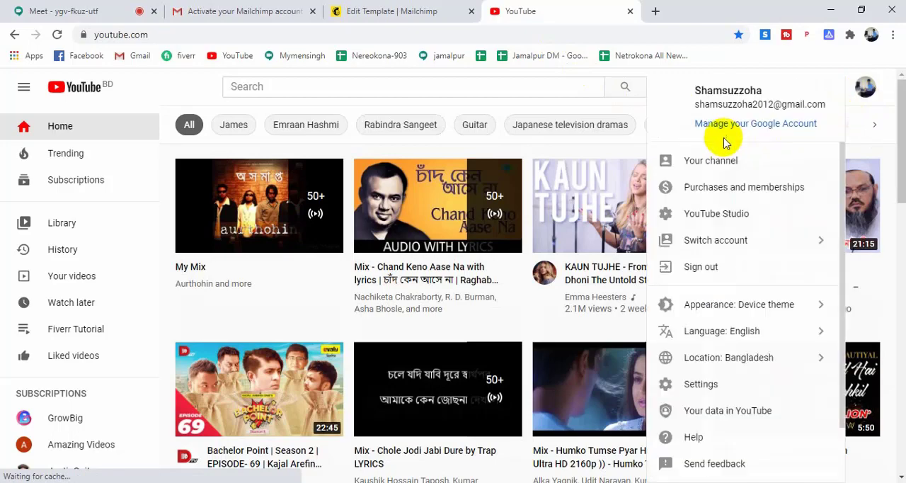
click(703, 160)
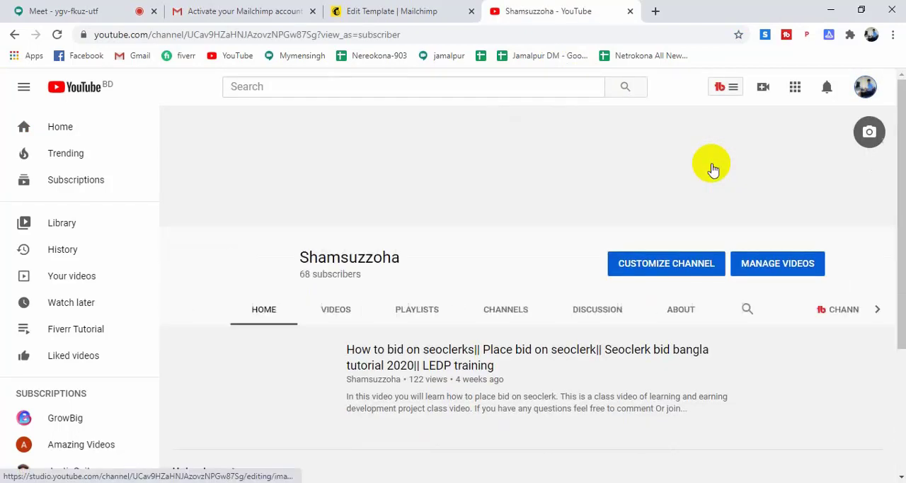
Copy the link of the channel's featured "How to bid on seoclerks" video and insert it as the Add a subheading.png image's web address in Mailchimp.
scroll(417, 361, down, 2)
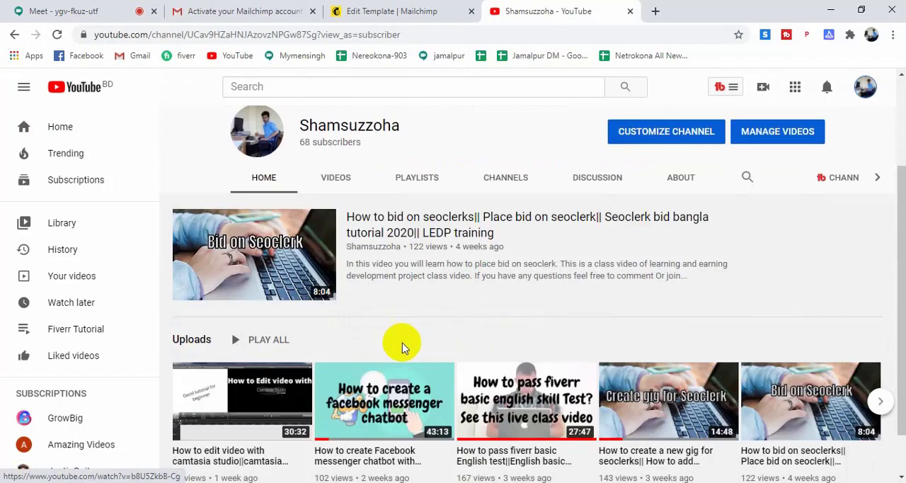
right_click(249, 259)
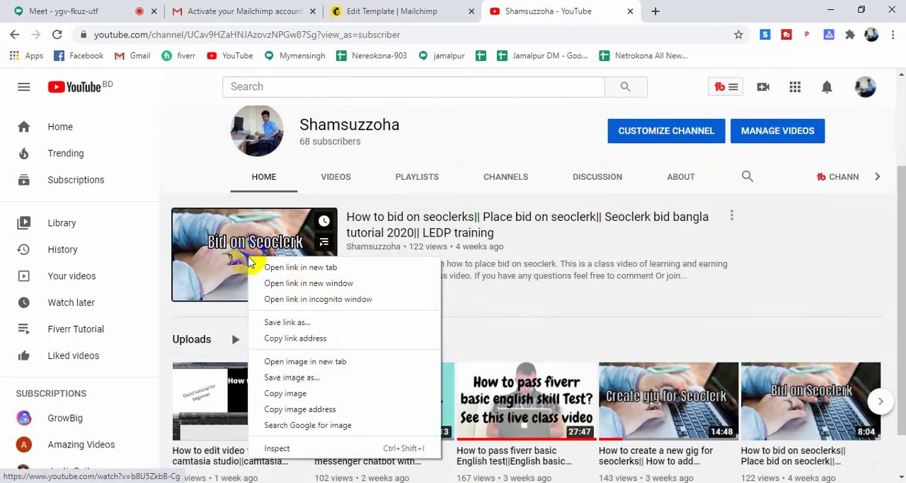
click(307, 340)
click(373, 10)
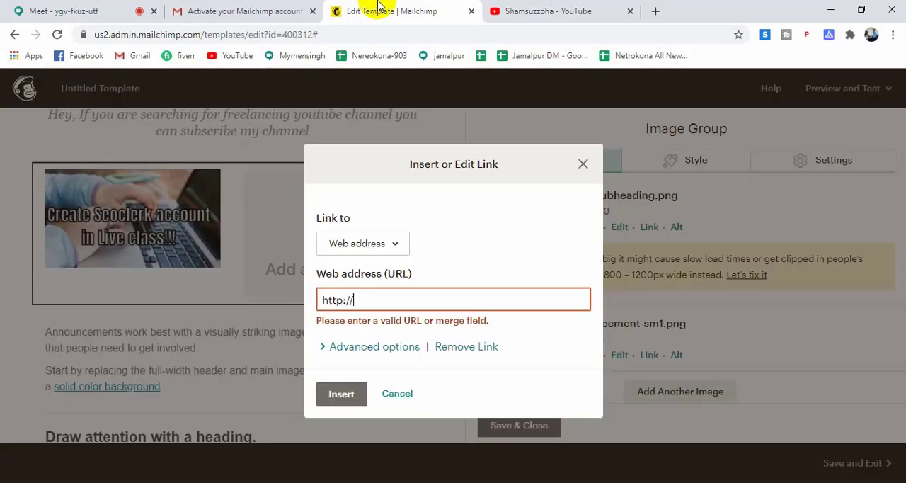
drag(349, 299, 285, 306)
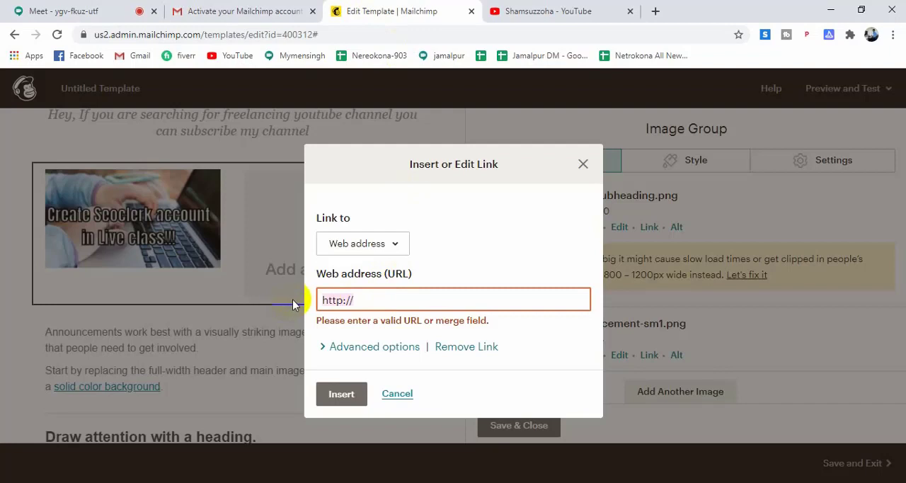
key(ctrl+v)
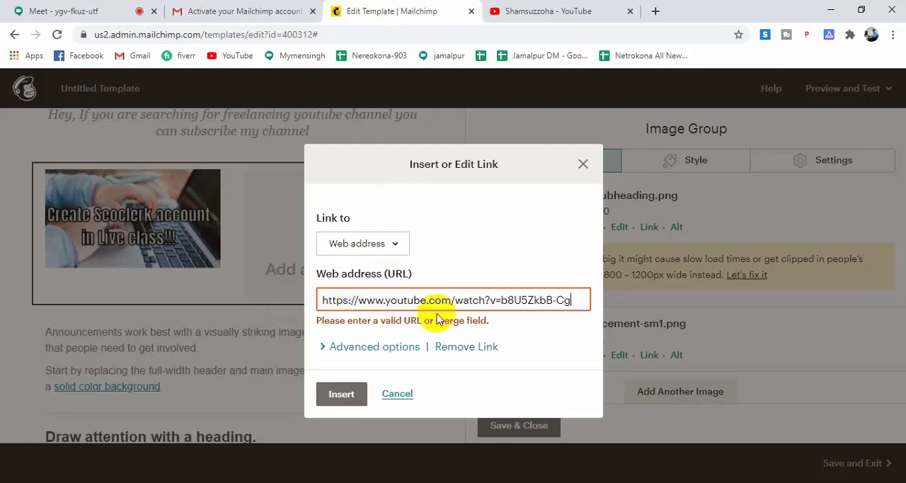
click(352, 398)
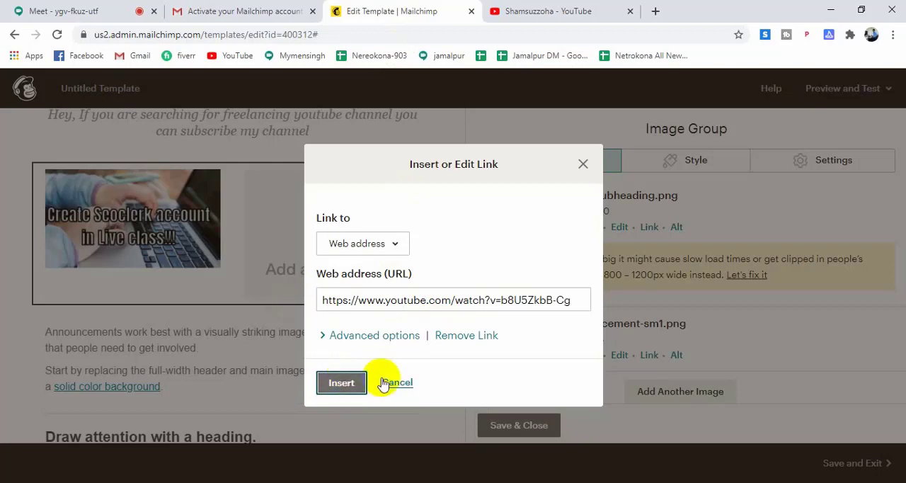
click(342, 385)
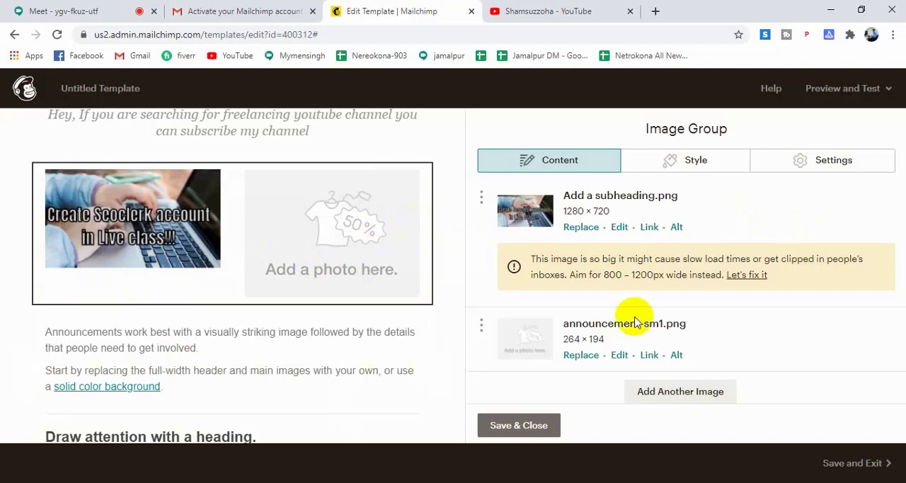
Replace the announcement-sm1.png placeholder in the image group with How to create a facebook messanger chatbot.jpg, uploaded from the Downloads folder.
scroll(680, 306, down, 1)
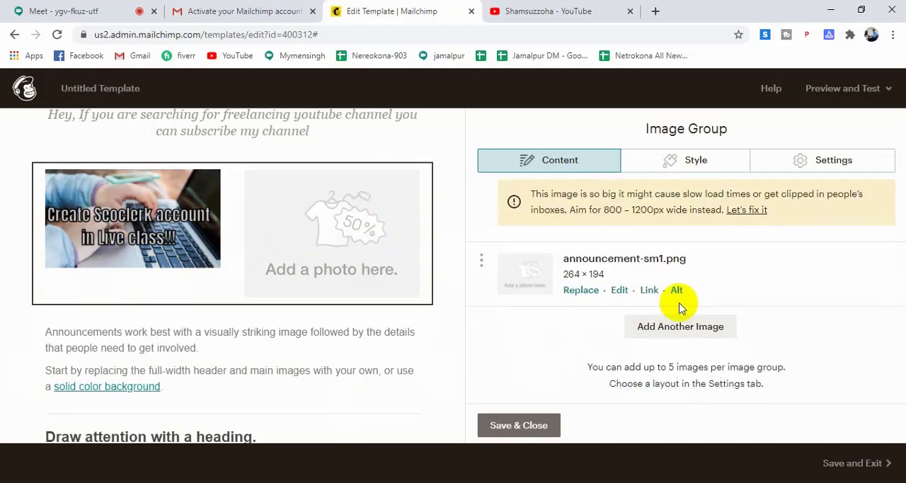
click(579, 290)
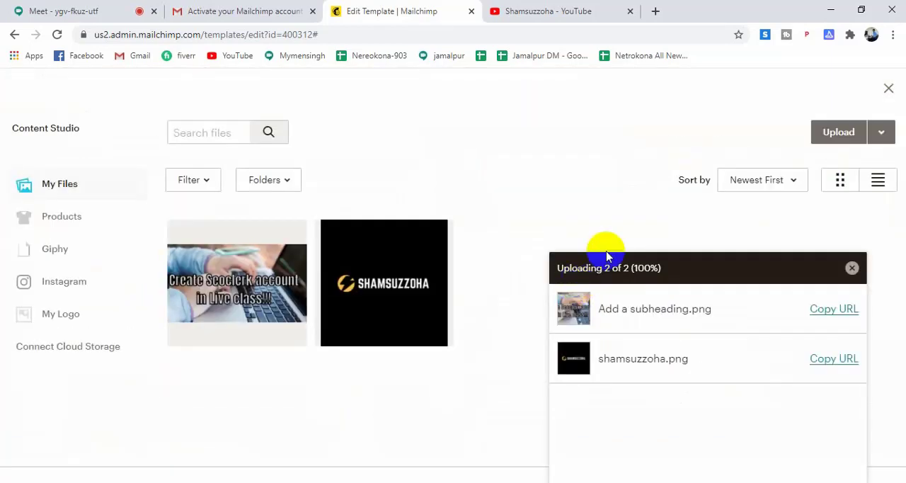
click(851, 133)
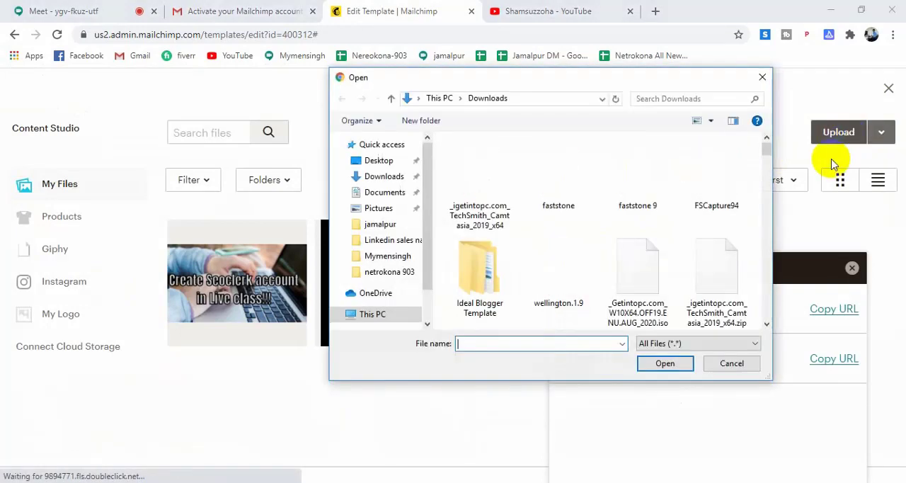
scroll(643, 243, down, 2)
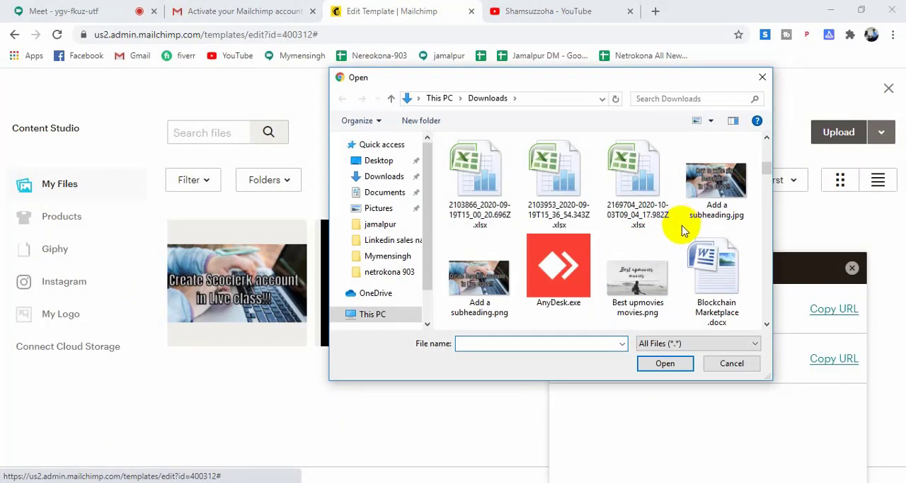
scroll(682, 232, down, 1)
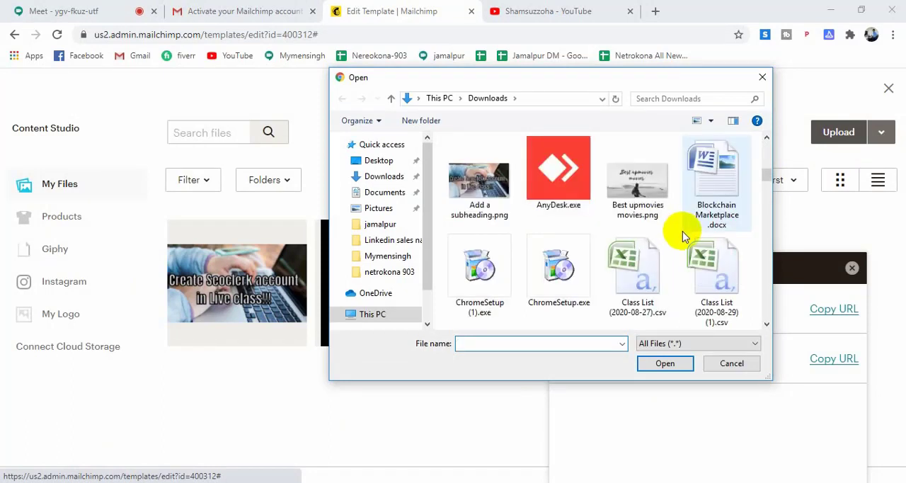
scroll(676, 237, down, 1)
scroll(675, 243, down, 5)
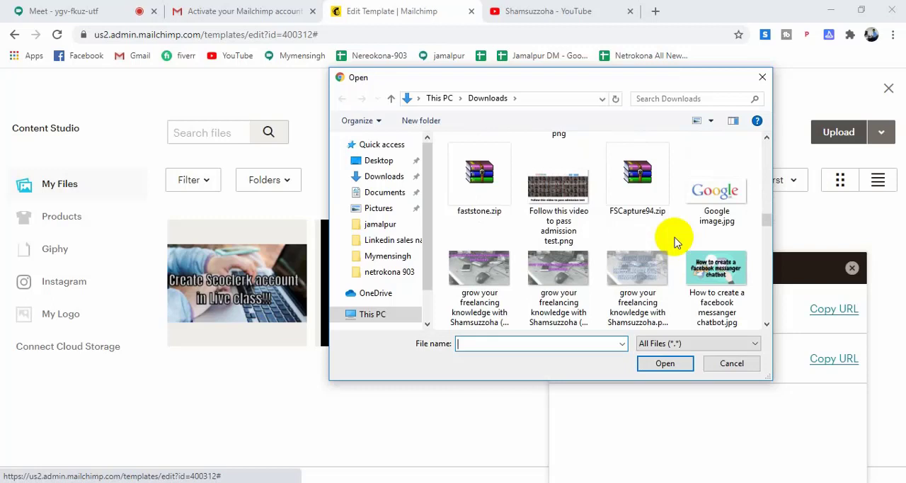
click(716, 279)
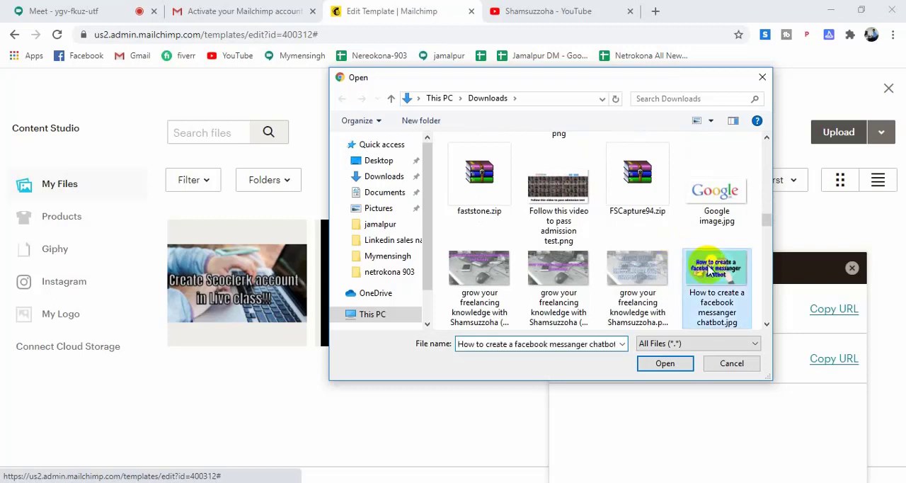
click(663, 364)
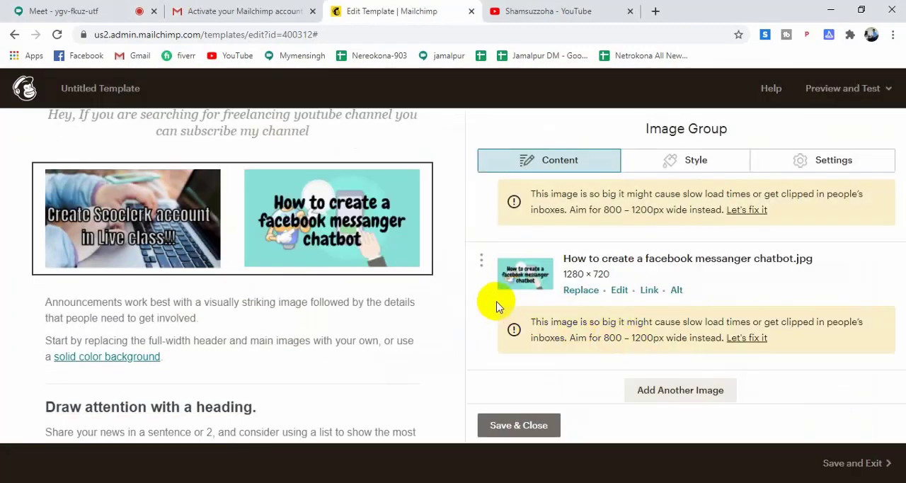
Switch to the YouTube channel page and copy the link address of the uploaded Facebook messenger chatbot video.
mouse_move(391, 282)
click(528, 12)
scroll(602, 239, down, 1)
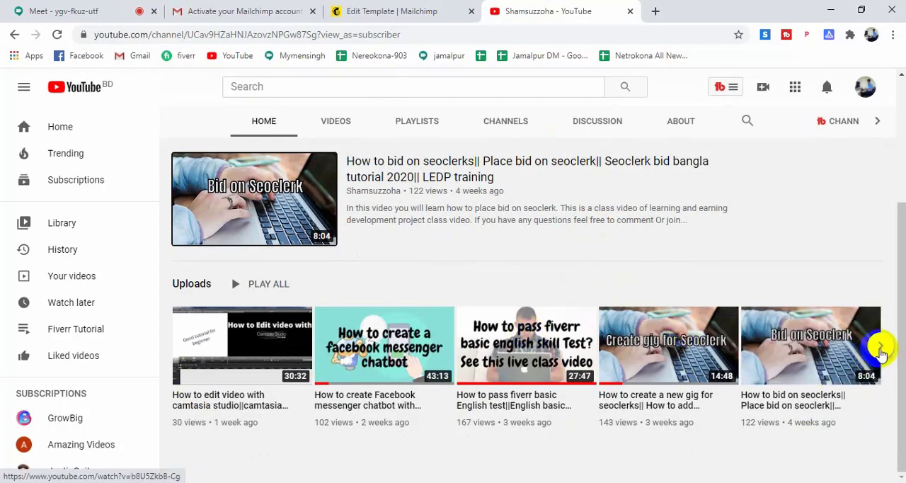
click(881, 348)
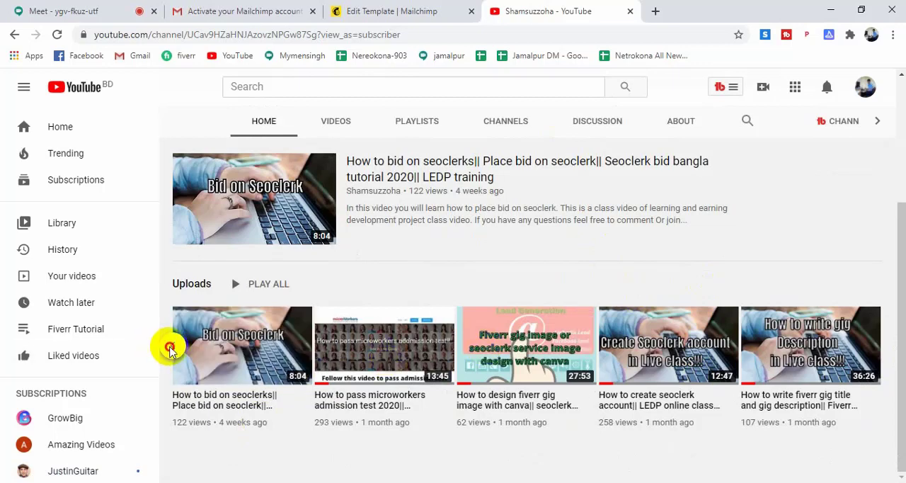
click(174, 349)
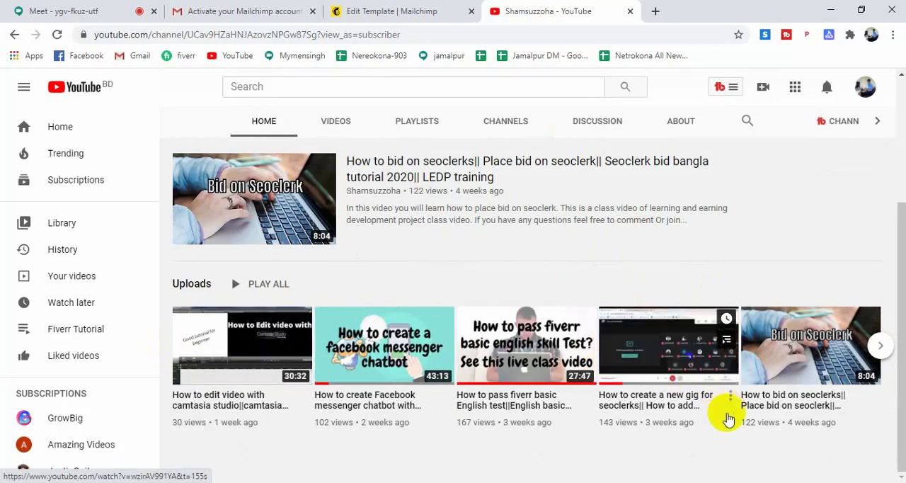
right_click(396, 352)
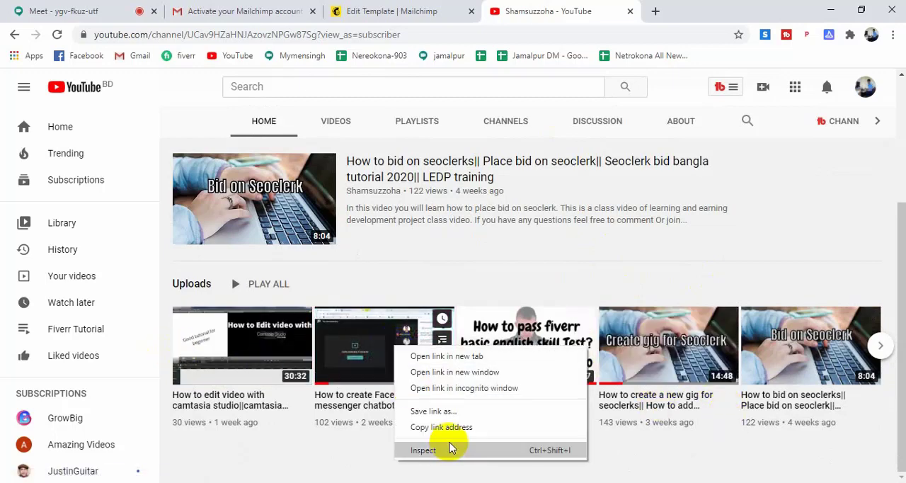
click(459, 427)
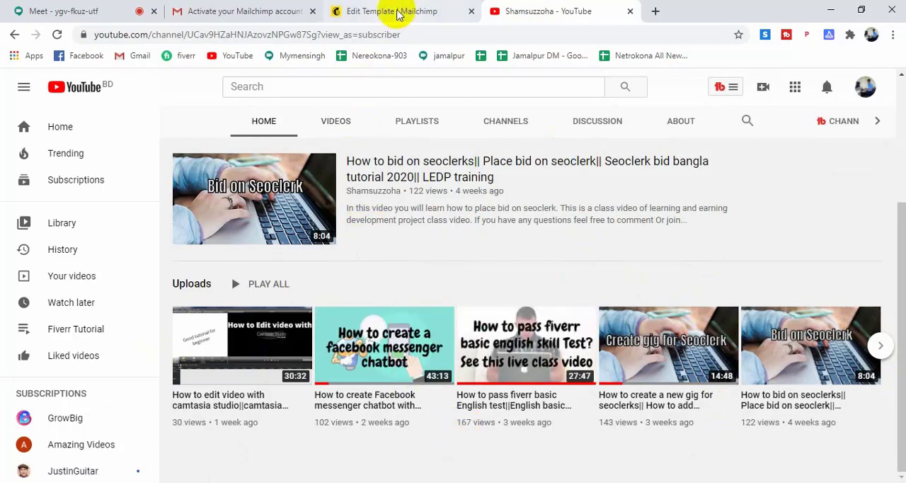
Return to the Mailchimp template and link the How to create a facebook messanger chatbot.jpg image to the copied video address.
click(376, 11)
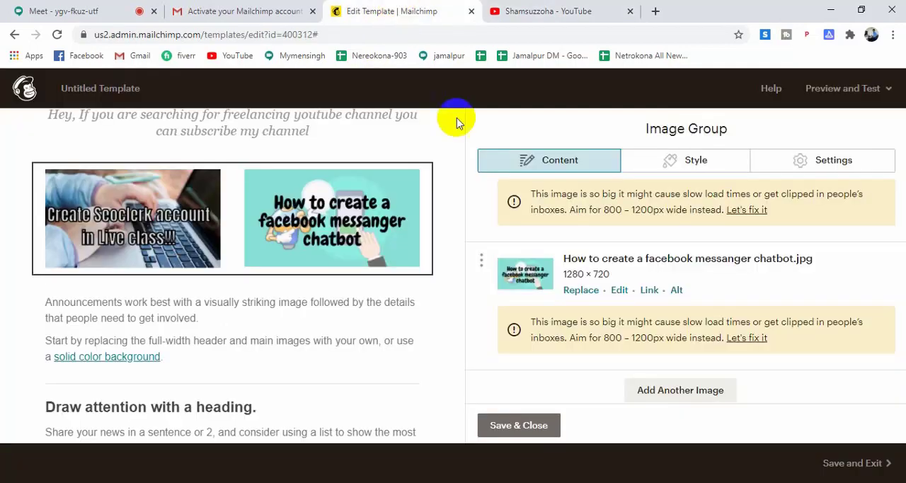
click(649, 291)
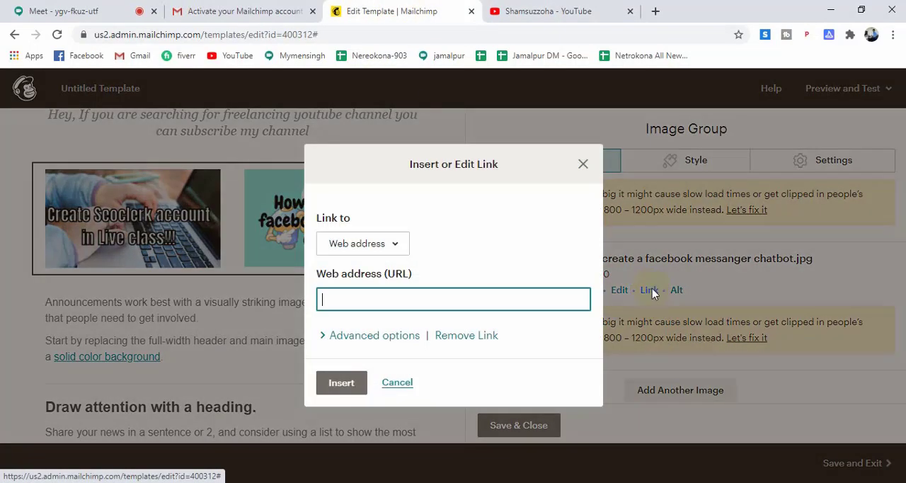
key(ctrl+v)
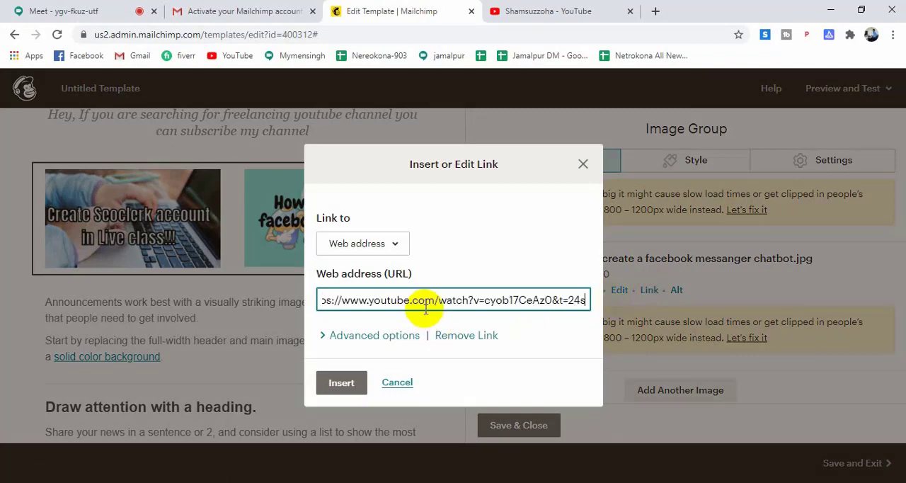
click(340, 389)
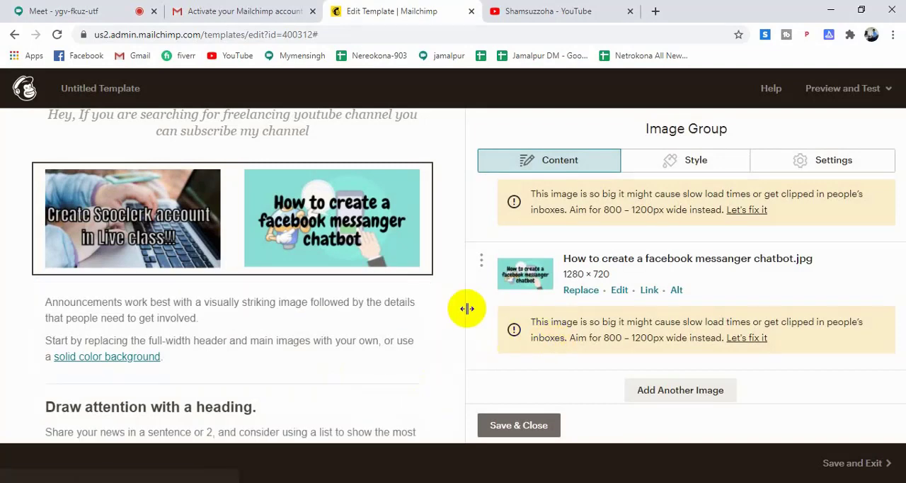
Remove the words "a solid color background." from the text block below the image group.
scroll(446, 315, down, 5)
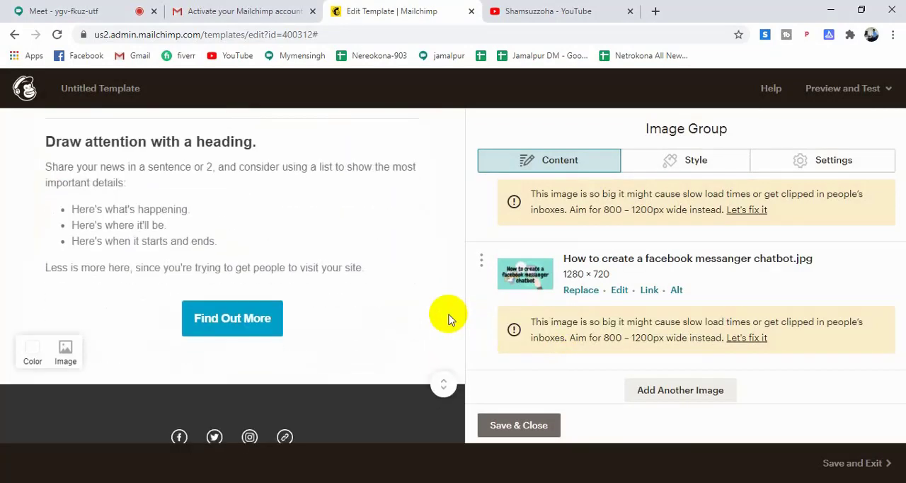
scroll(447, 317, up, 3)
scroll(447, 316, up, 5)
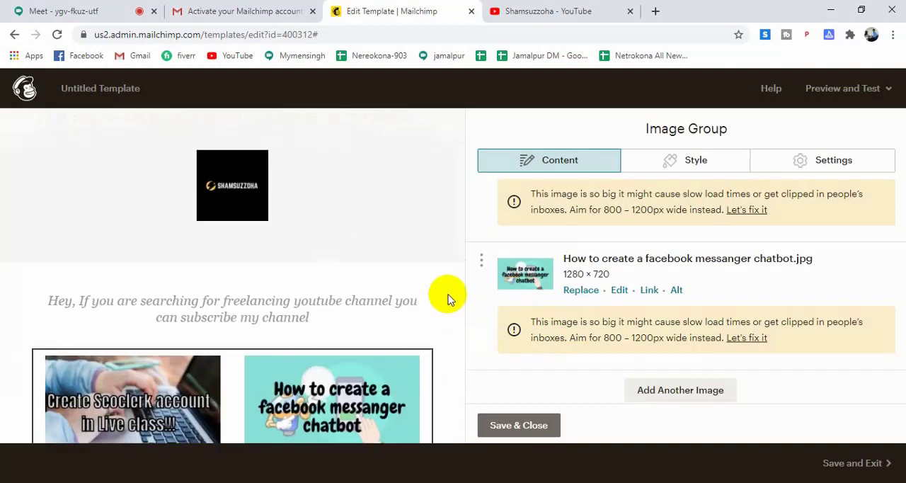
scroll(446, 307, down, 2)
scroll(443, 329, down, 2)
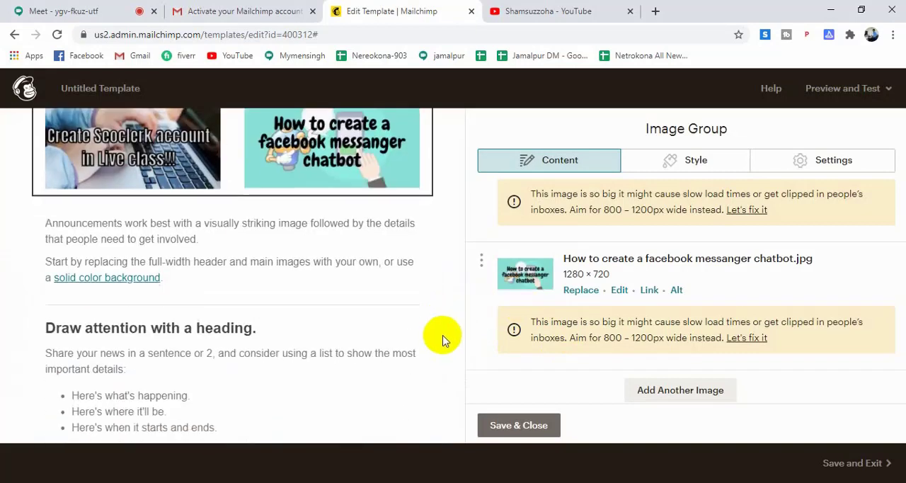
click(180, 272)
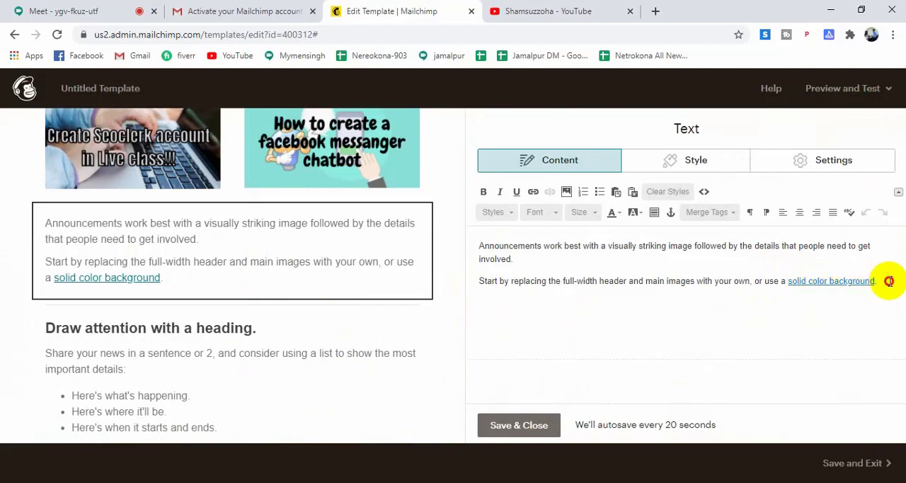
drag(889, 281, 791, 281)
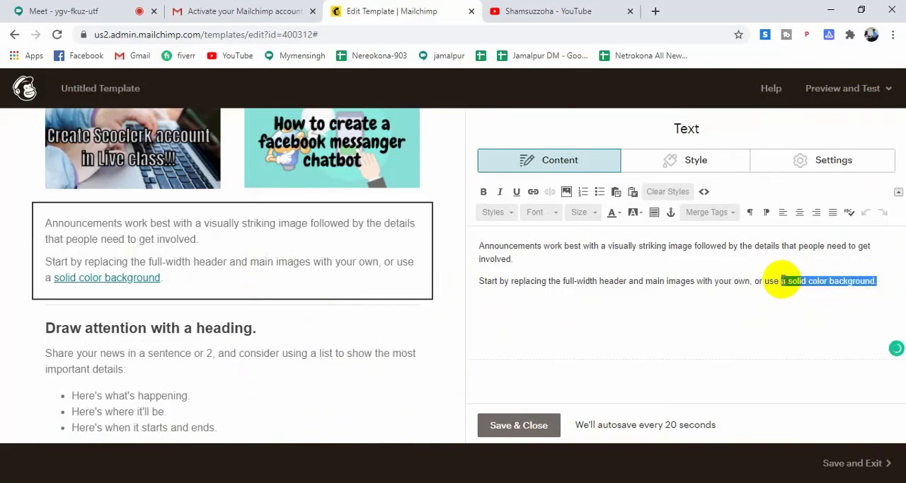
key(BackSpace)
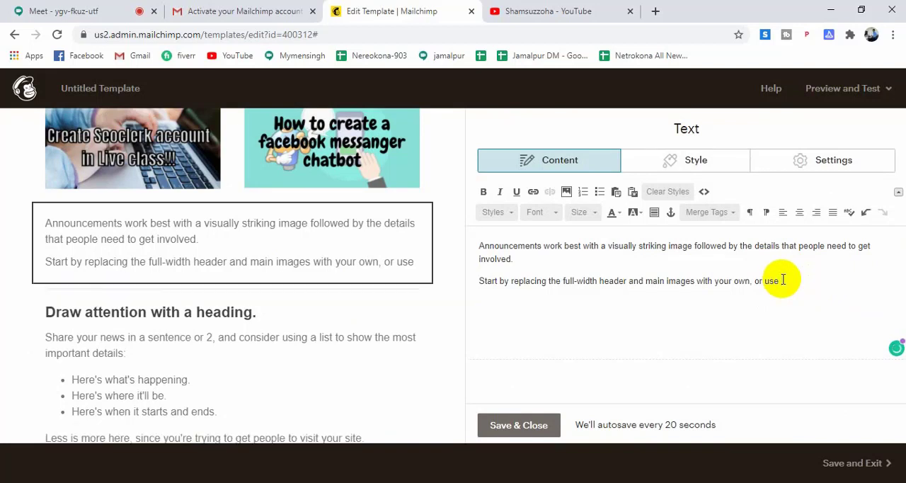
Delete the "Announcements work best" text block below the image group.
mouse_move(346, 298)
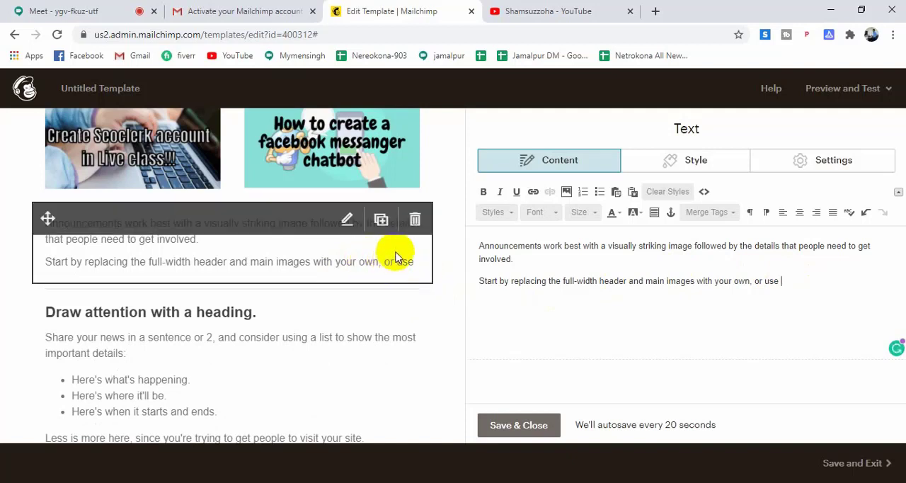
click(415, 218)
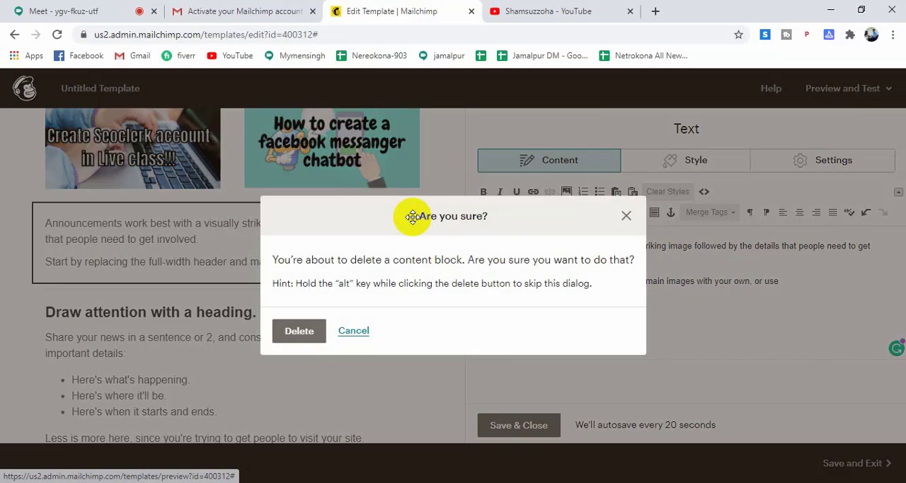
click(297, 333)
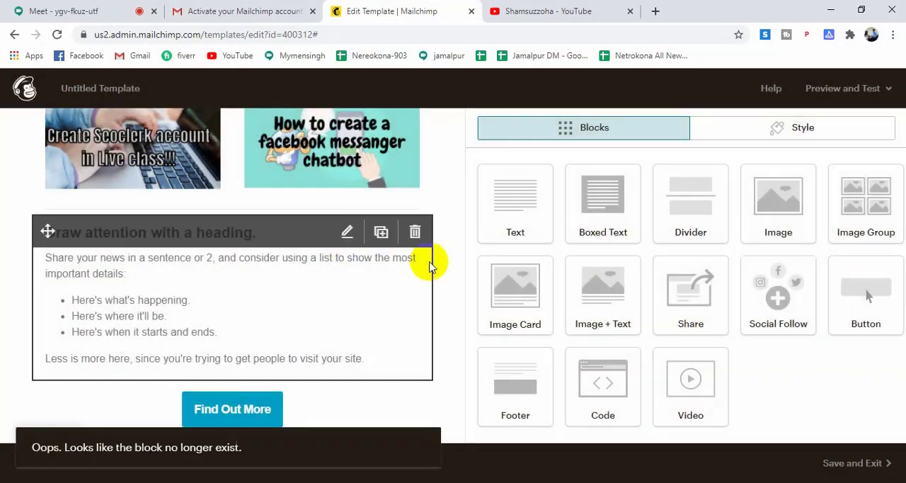
Replace the heading "Draw attention with a heading." in the text block below the images with "Why you will subscribe my channel?".
scroll(432, 259, up, 2)
scroll(449, 250, down, 3)
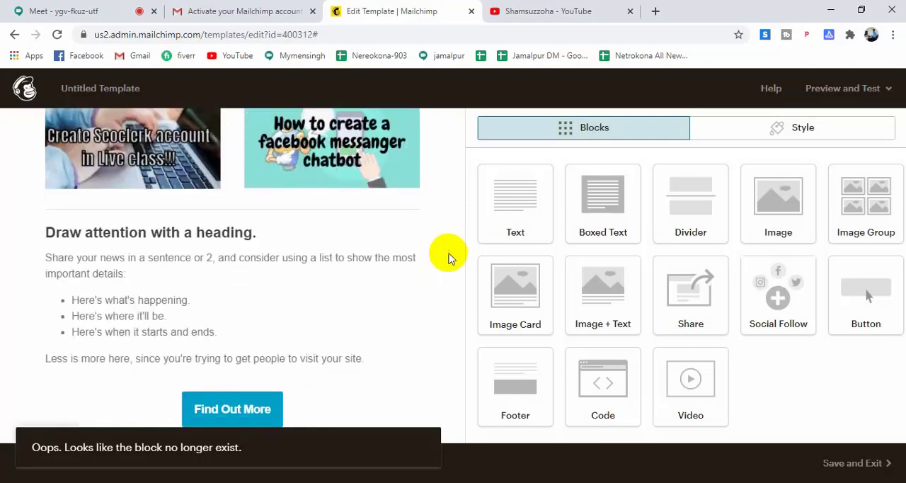
click(130, 293)
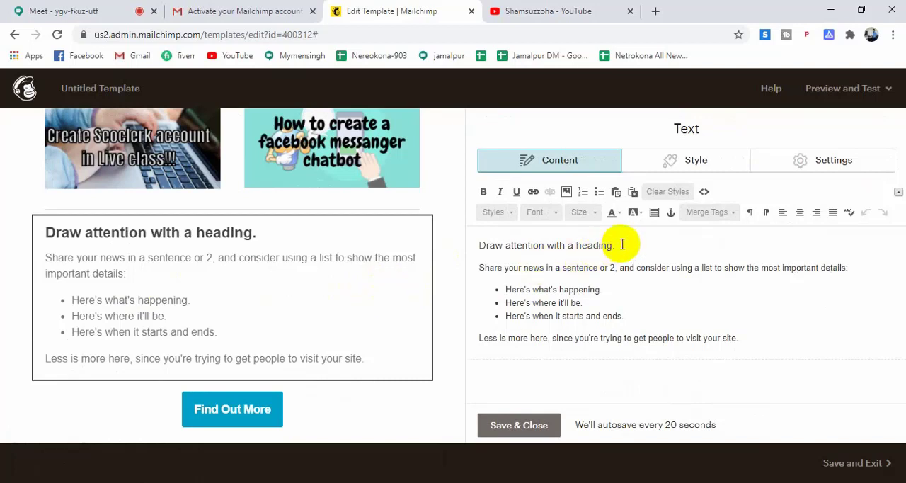
drag(621, 245, 496, 245)
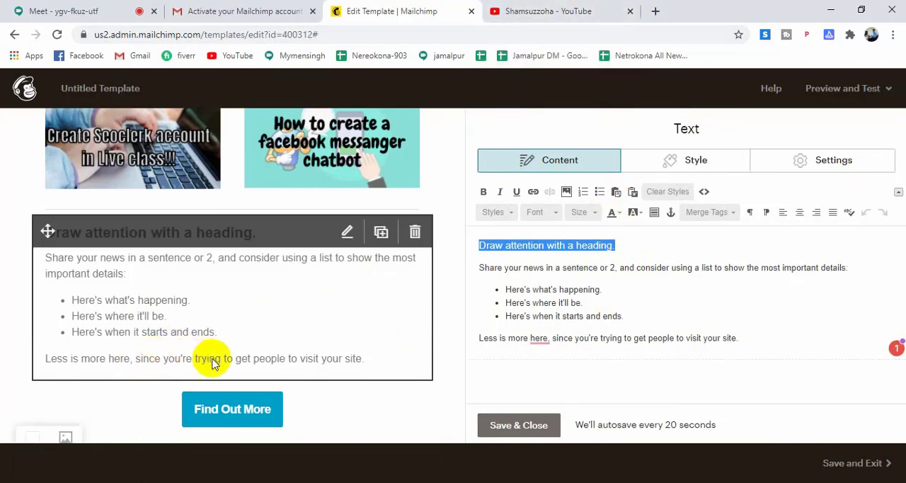
scroll(441, 351, up, 3)
scroll(441, 351, up, 1)
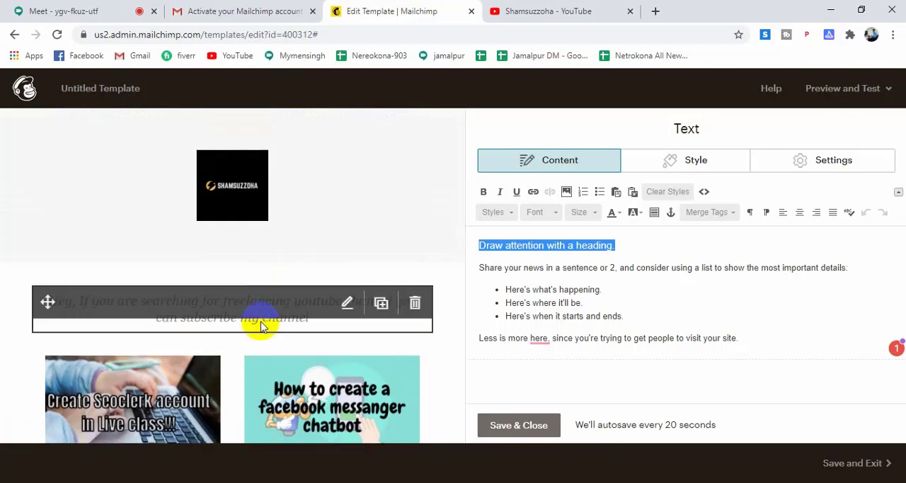
scroll(259, 322, down, 2)
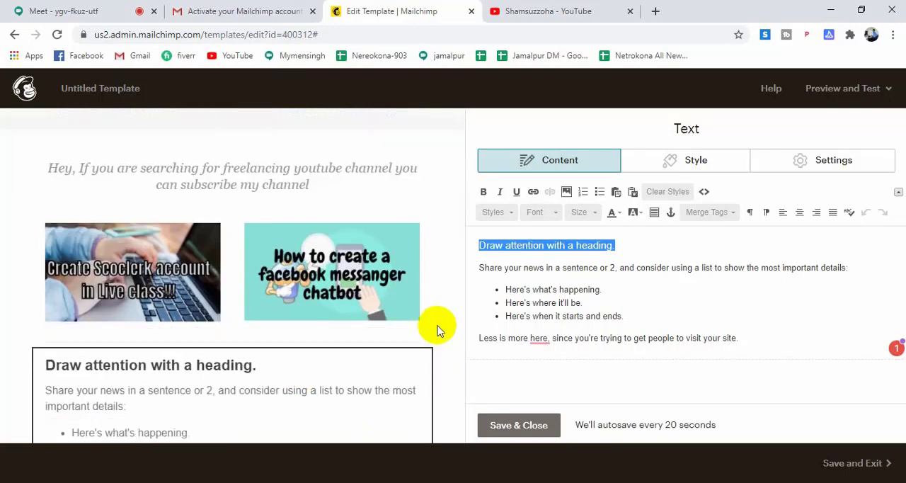
scroll(438, 327, down, 2)
scroll(438, 327, down, 5)
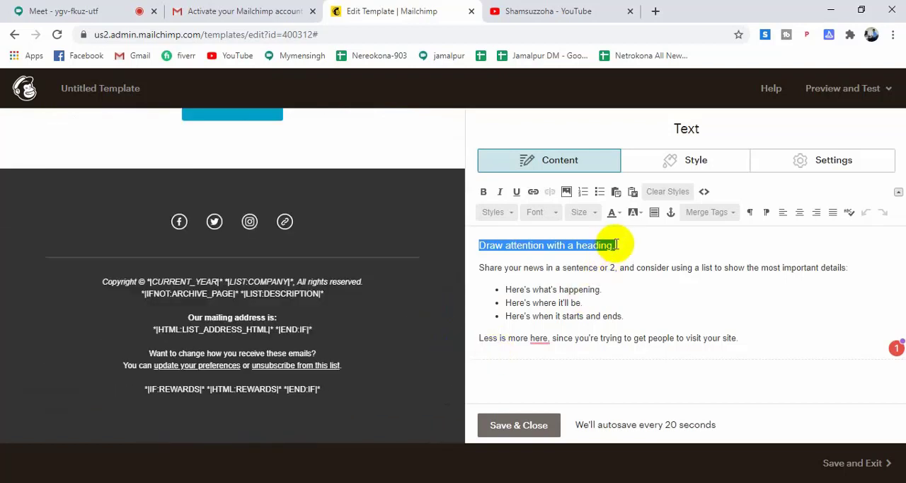
key(BackSpace)
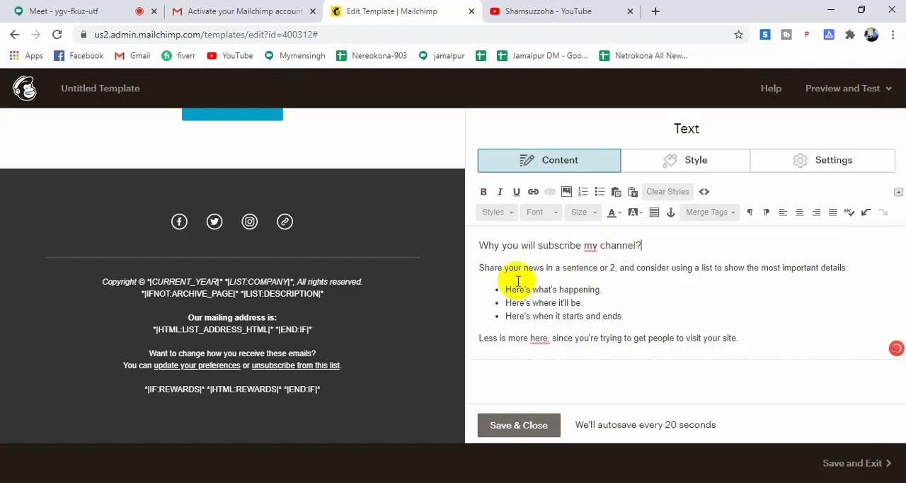
Replace the "Share your news" sentence under the heading with "You will learn the following things.".
scroll(375, 213, up, 3)
scroll(430, 267, up, 2)
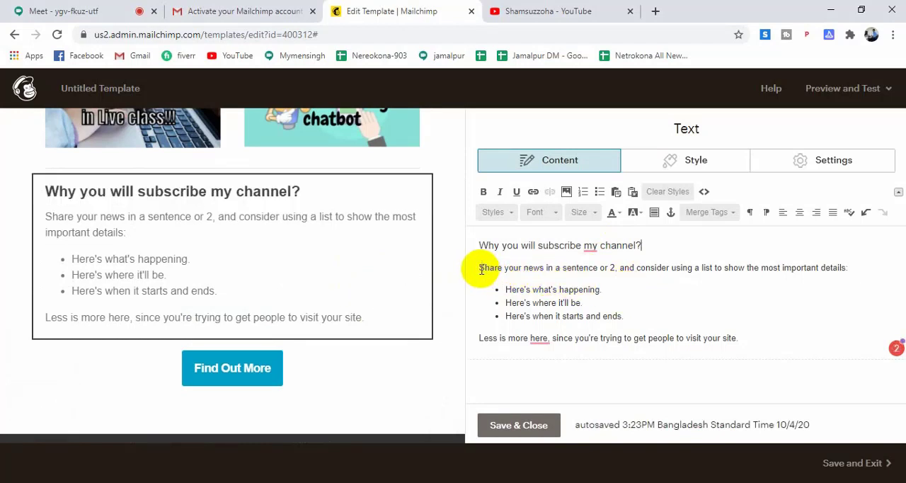
drag(477, 268, 859, 266)
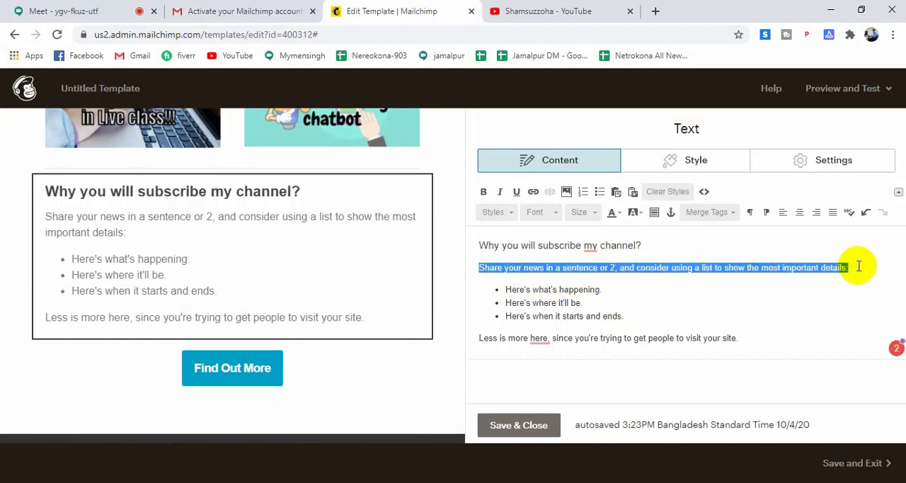
text(You wi)
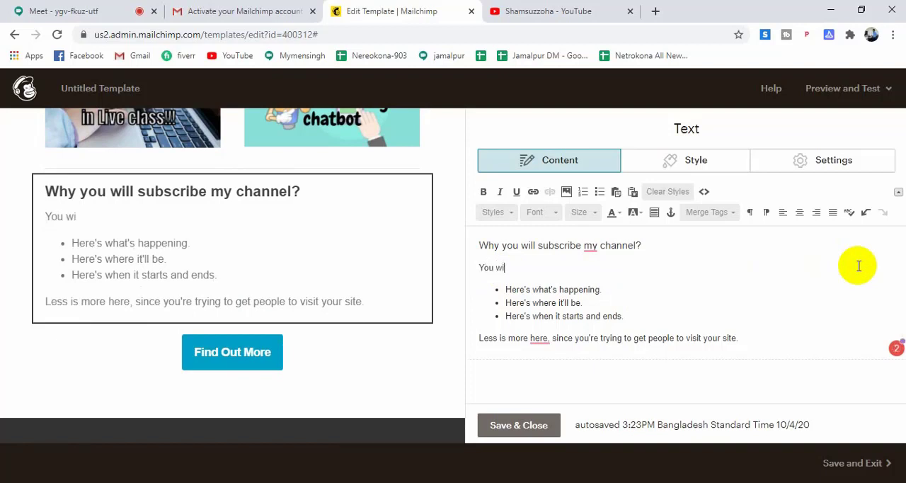
text(ll learn)
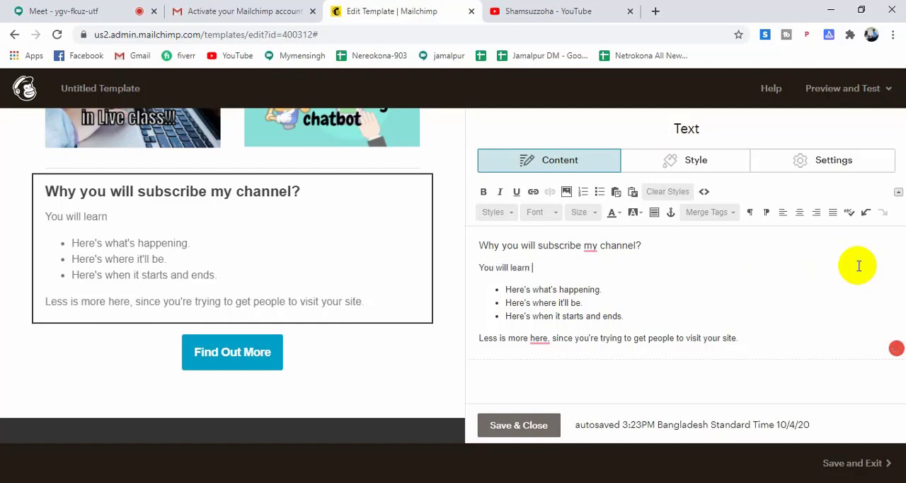
text( the following )
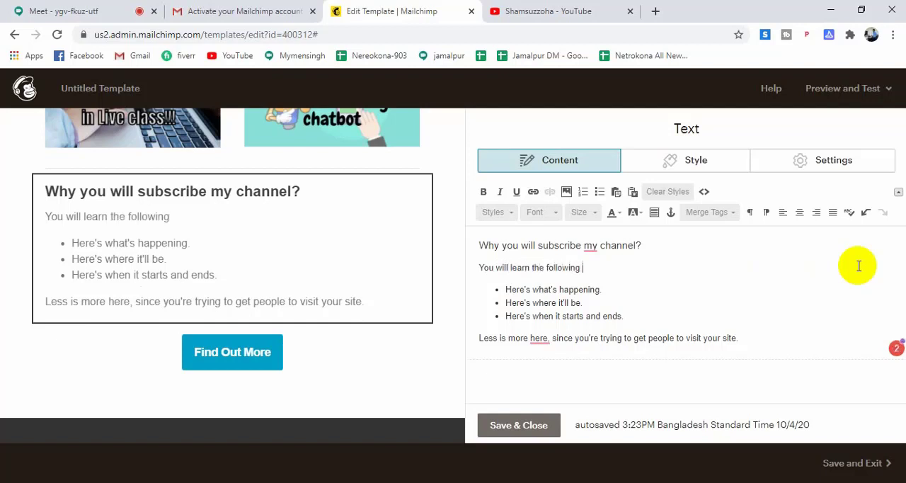
text(things.)
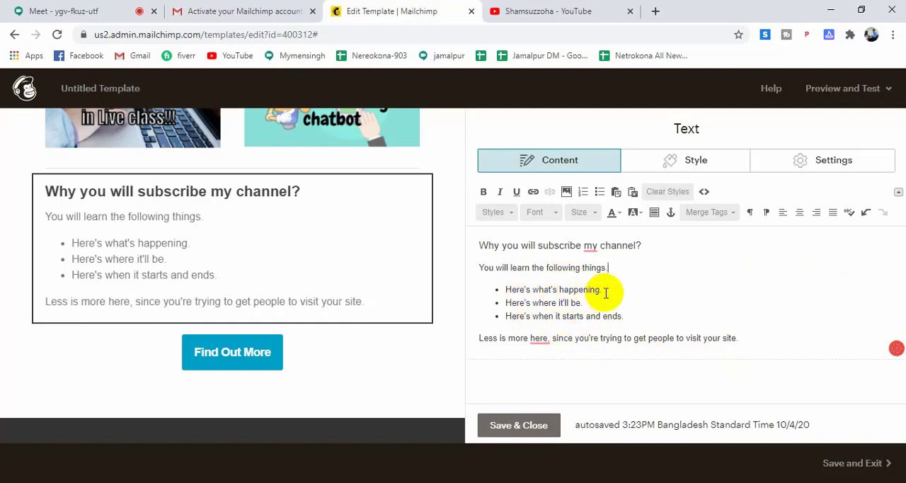
Replace the first bullet of the text block's list with "Facebook chatbot".
drag(601, 290, 503, 288)
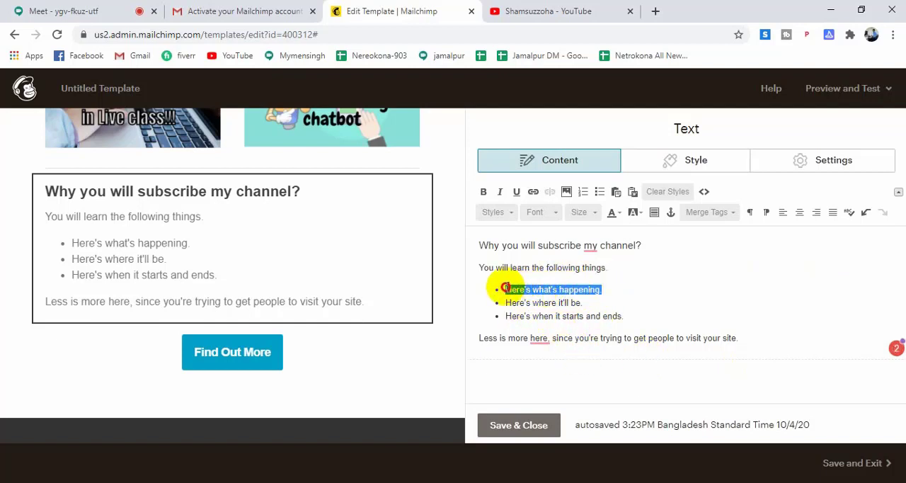
text(F)
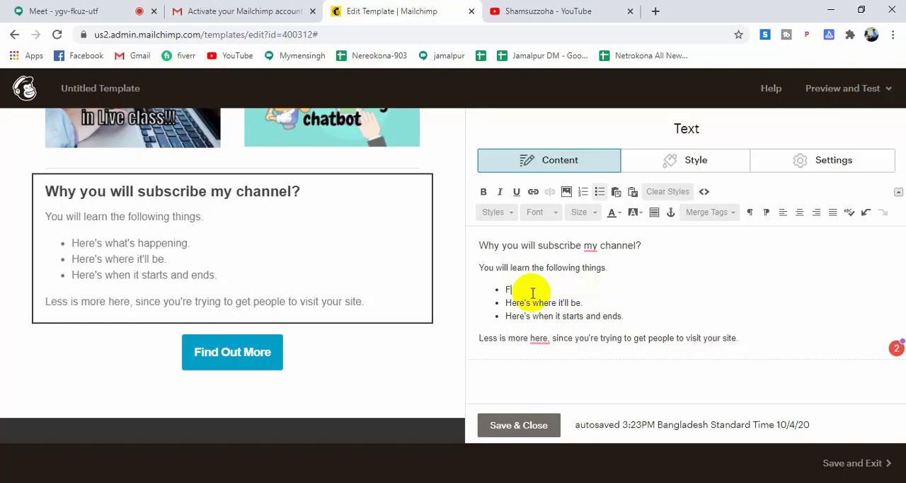
text(acebook chat)
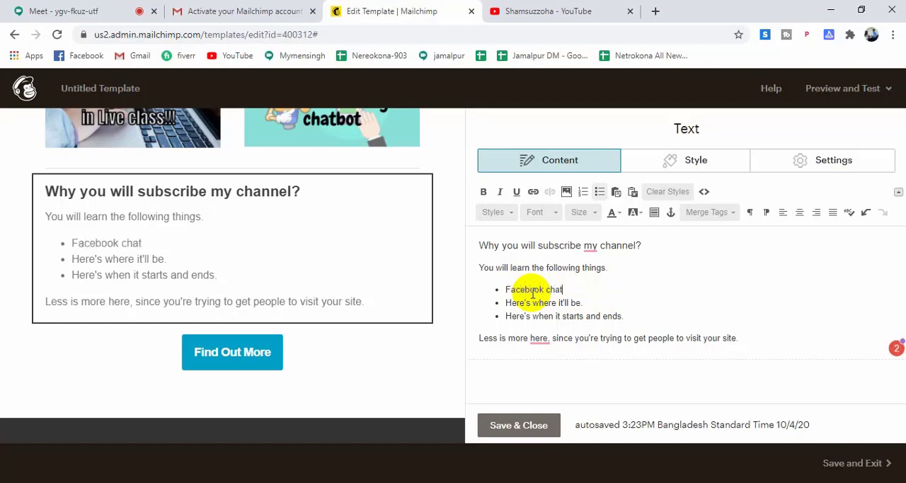
text(bot)
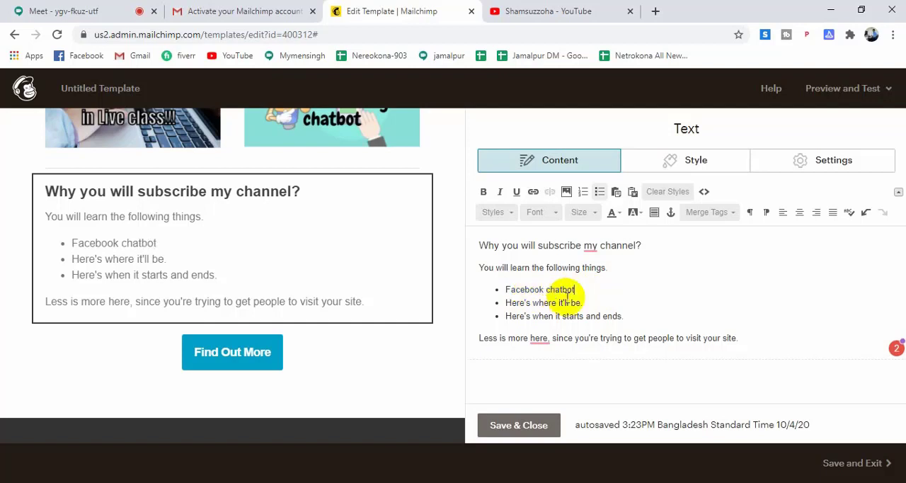
Replace the second bullet of the text block's list with "Fiverr tutorial".
drag(585, 303, 499, 301)
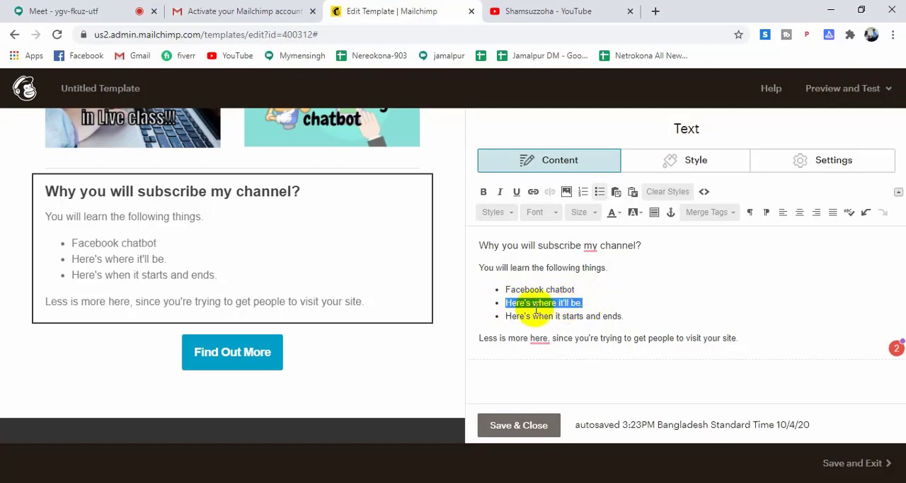
text(Five)
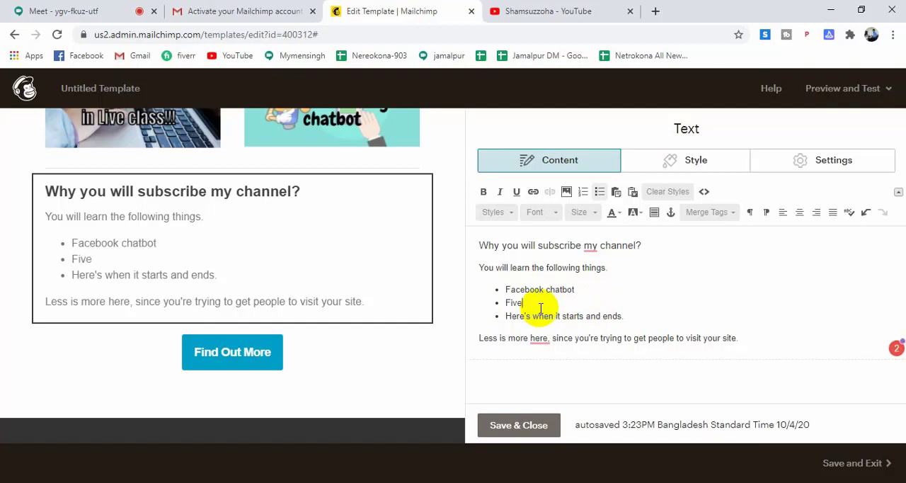
text(rr tutorial)
Replace the third bullet of the text block's list with "Seoclerk".
drag(637, 318, 507, 317)
text(S)
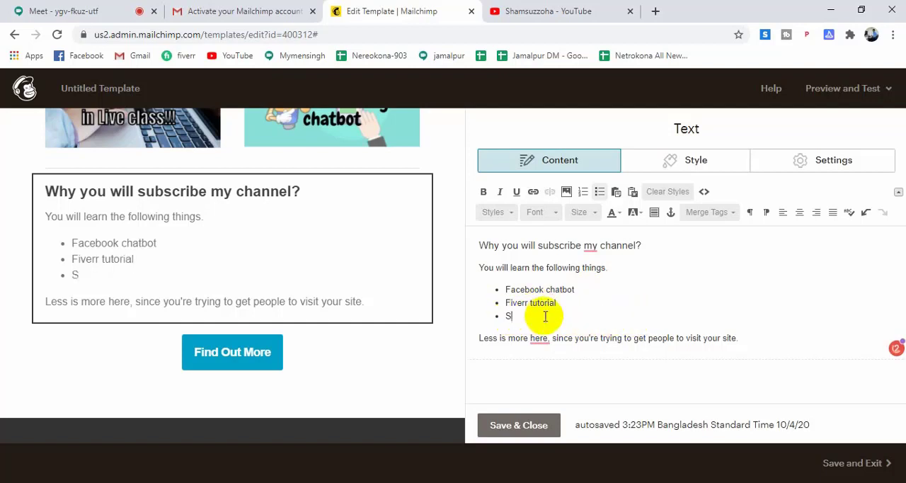
text(E)
key(BackSpace)
text(eoclerk)
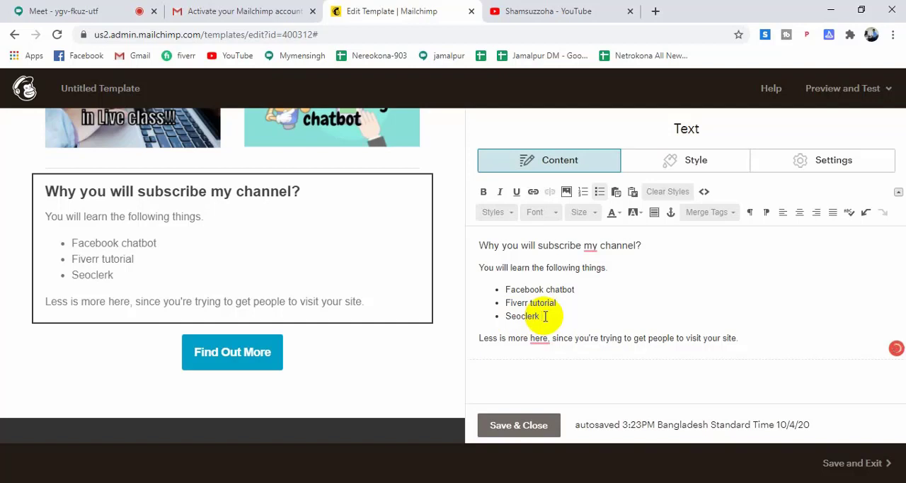
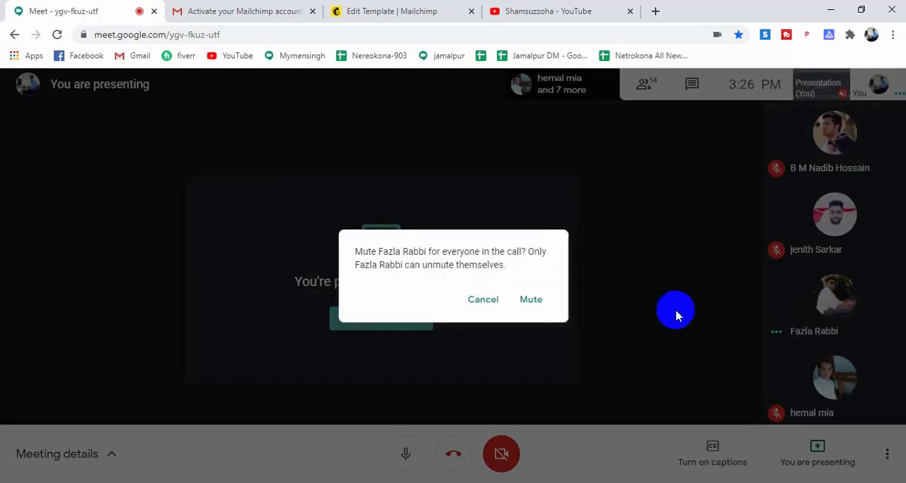
Mute the selected participant for everyone in the Google Meet call and return to the Mailchimp template editor.
click(533, 300)
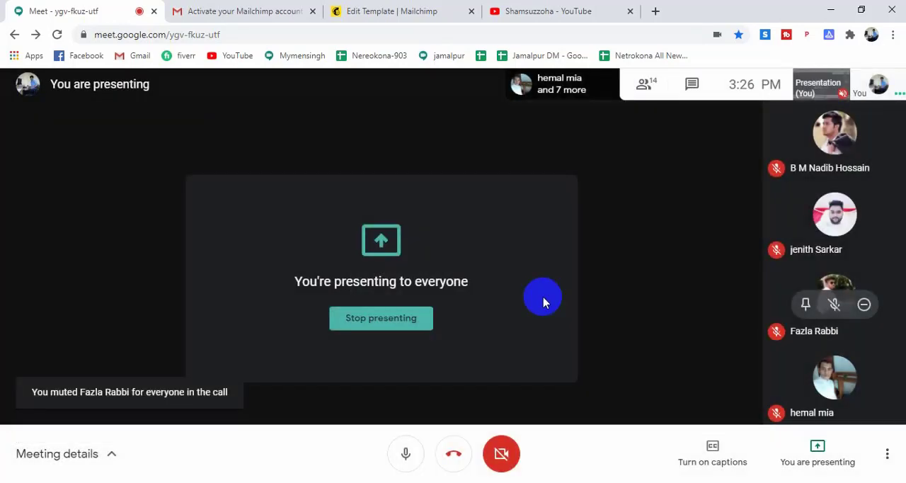
click(442, 6)
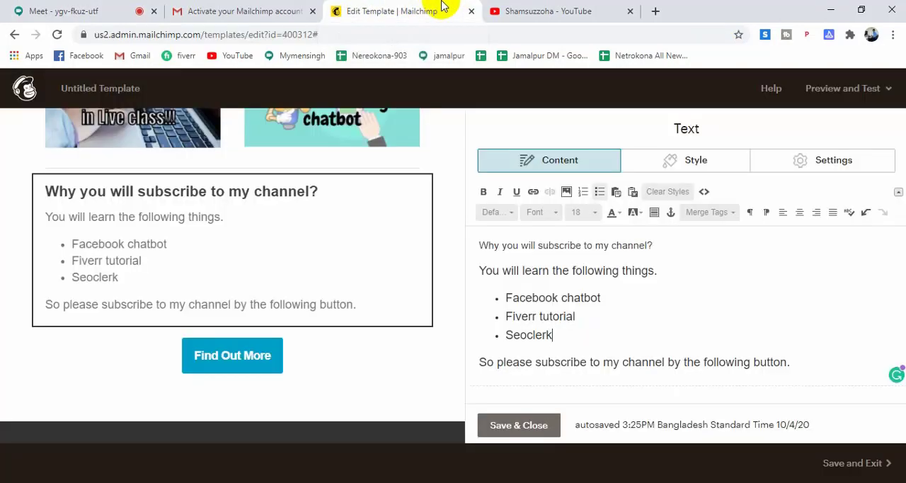
Change the text of the "Find Out More" button to "Subscribe From here".
click(242, 369)
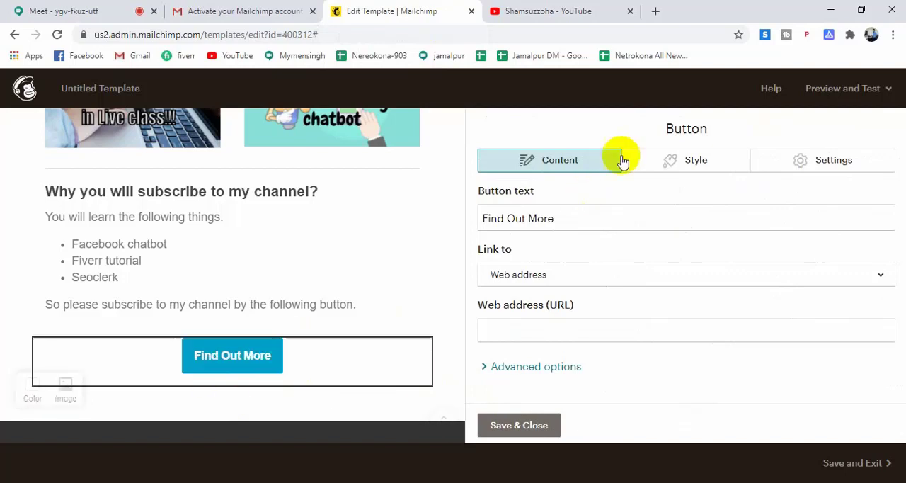
drag(586, 220, 455, 234)
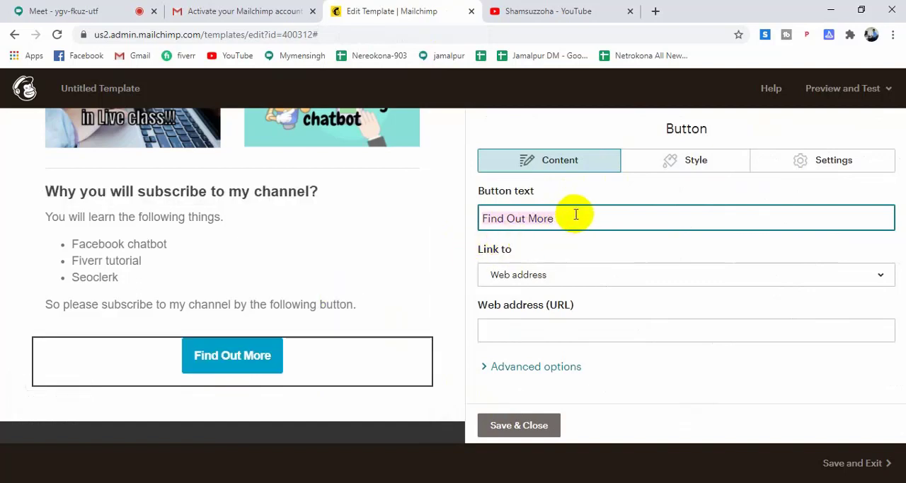
text(Sub)
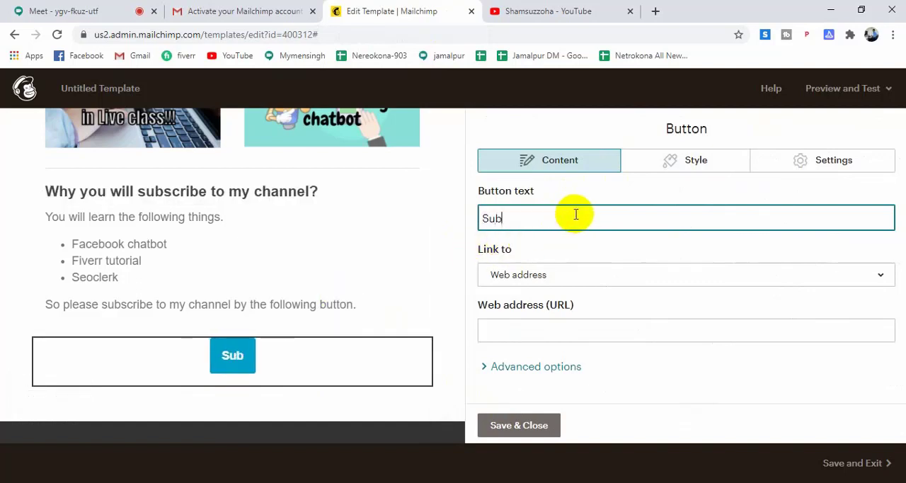
text(scribe )
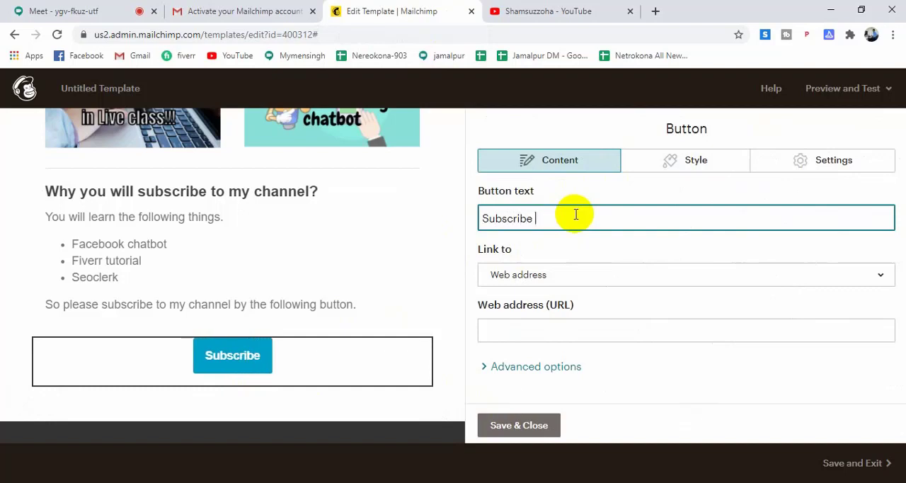
text(Fr)
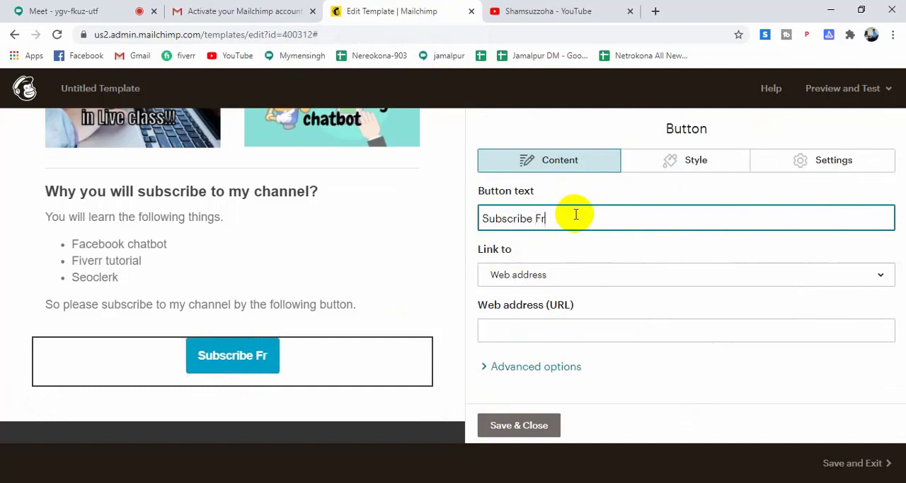
text(om)
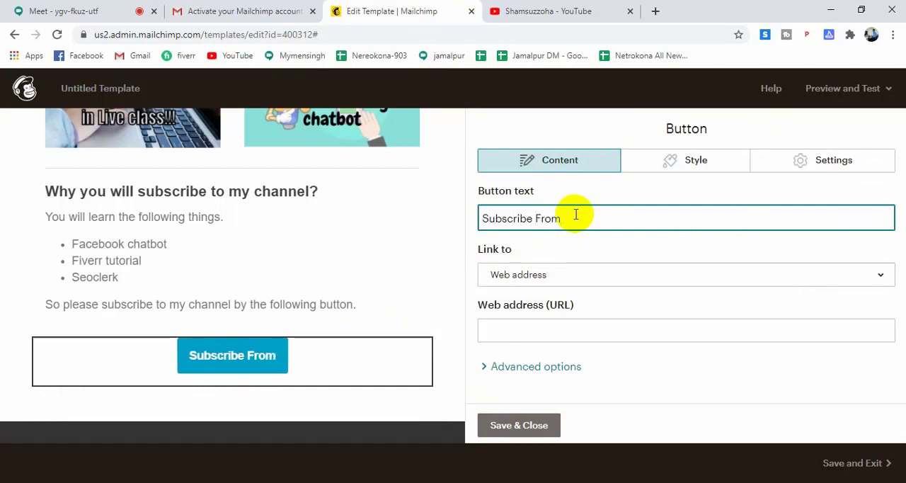
text( here)
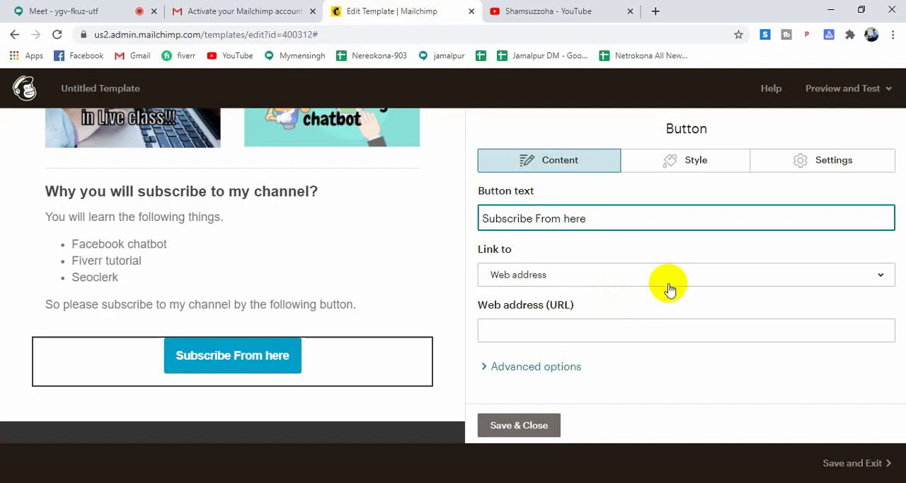
click(624, 283)
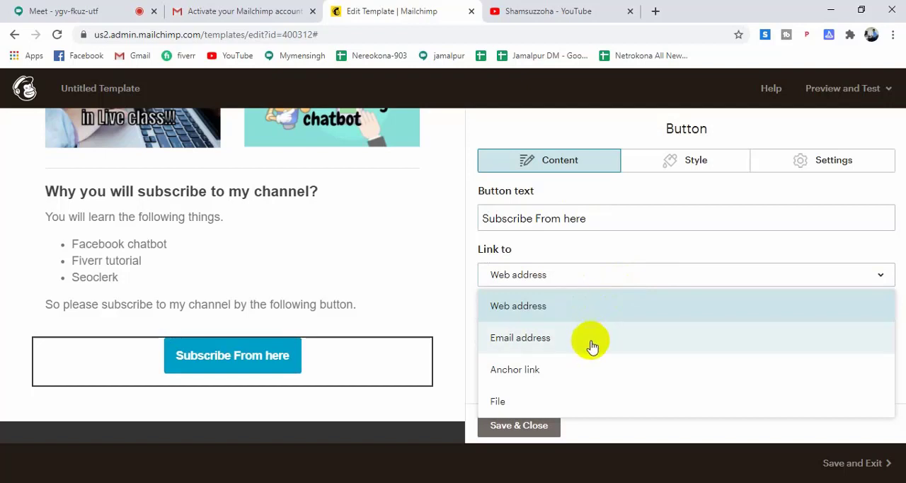
click(587, 374)
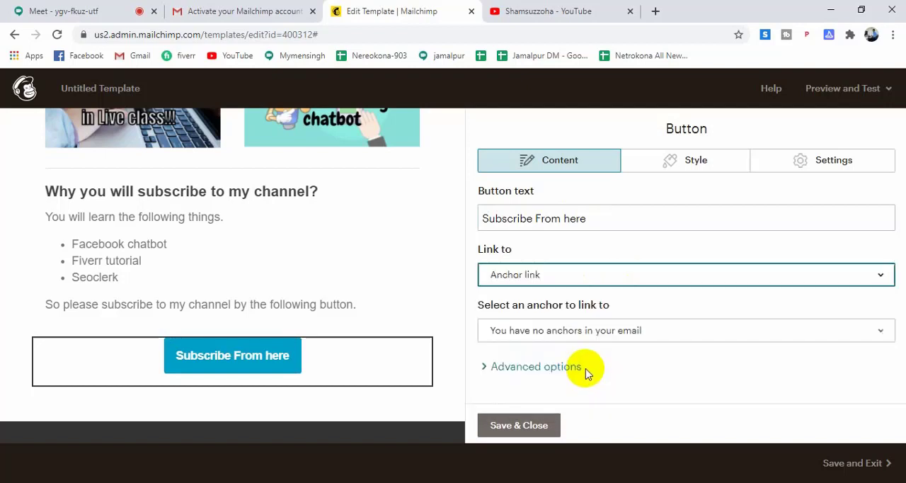
click(635, 336)
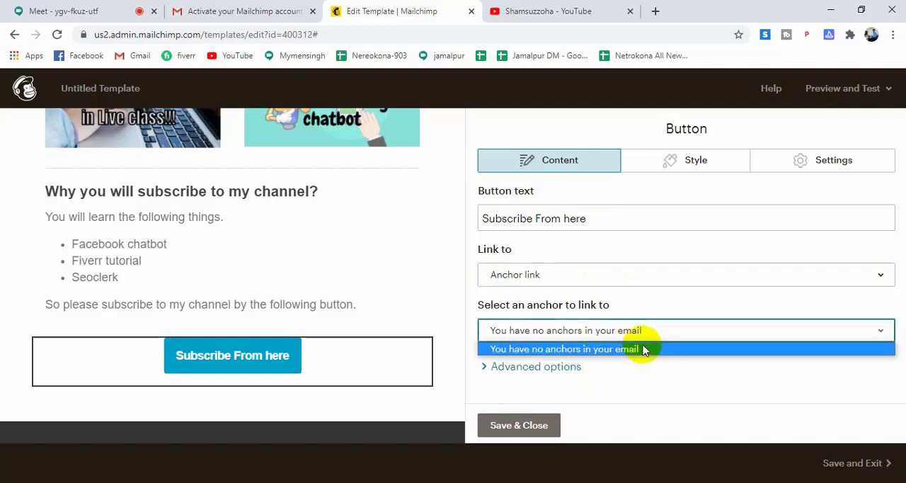
click(637, 274)
click(635, 312)
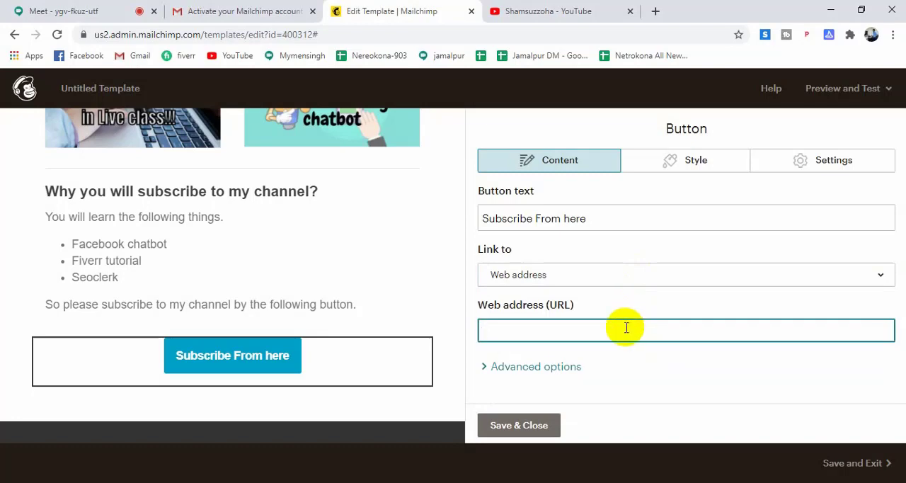
Link the subscribe button to the YouTube channel's URL, copied without its view_as parameter, and save the button block.
click(548, 10)
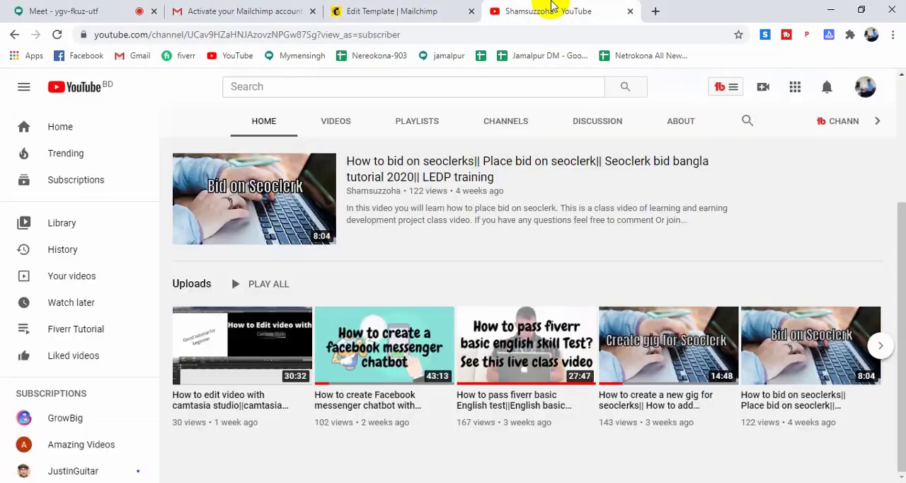
scroll(825, 181, up, 3)
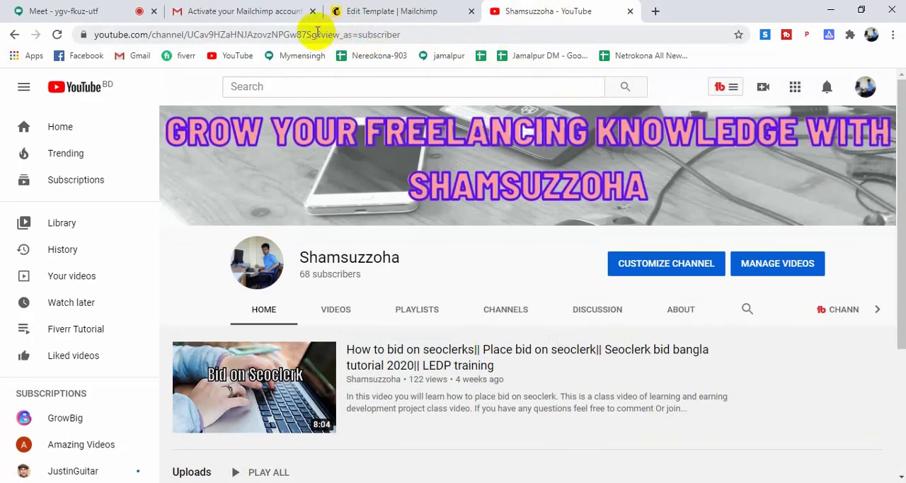
drag(318, 33, 76, 35)
key(ctrl+c)
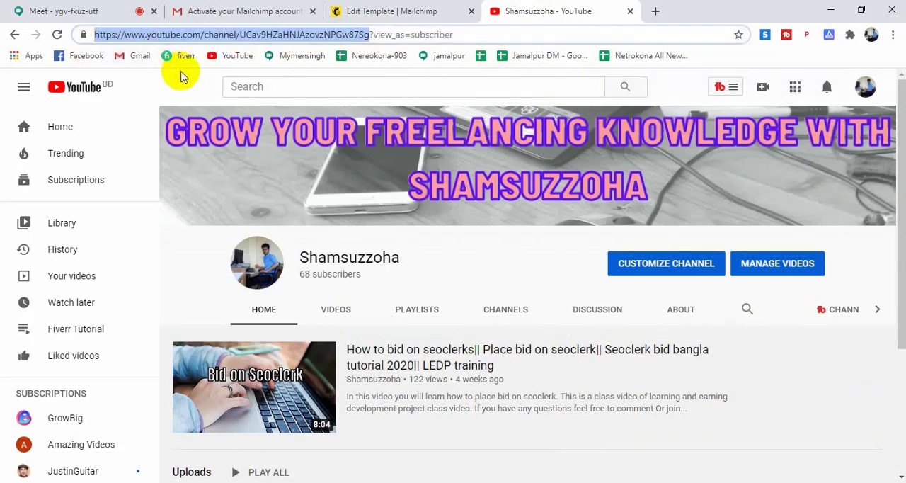
click(361, 10)
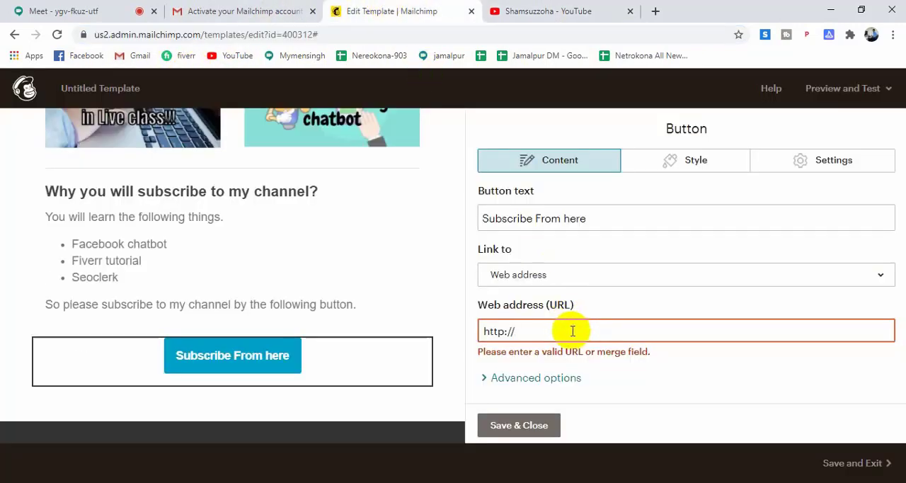
drag(482, 331, 570, 337)
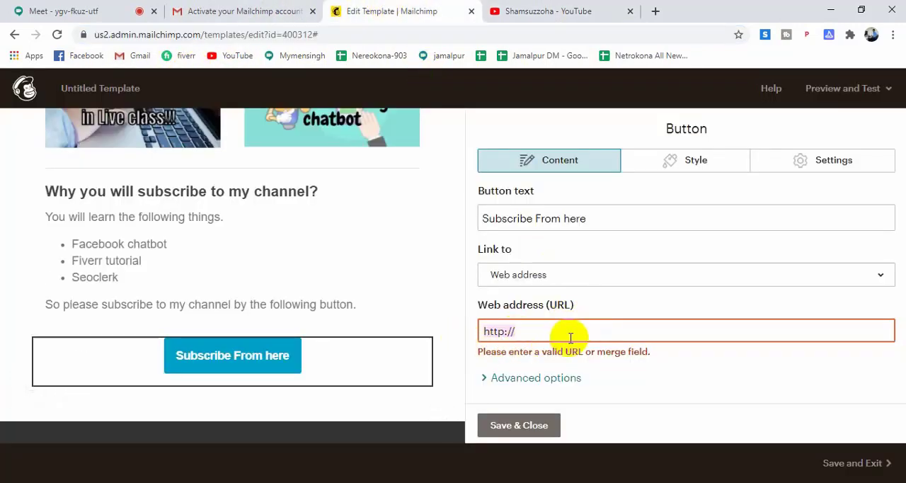
key(ctrl+v)
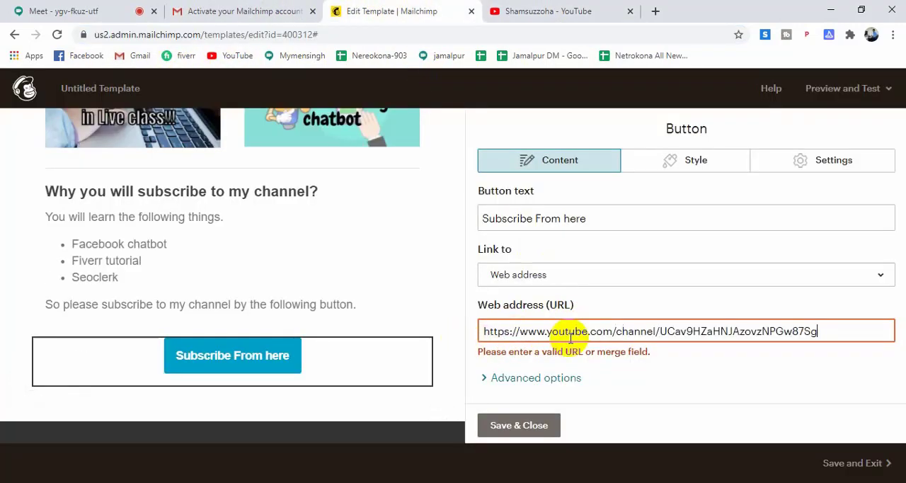
click(522, 425)
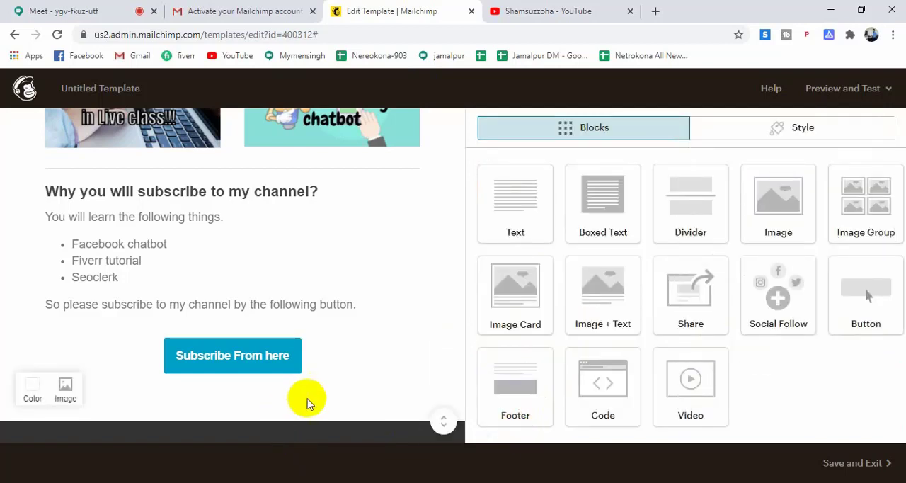
Set the Facebook URL of the footer's Social Follow block to the own profile link copied from Facebook.
scroll(307, 401, down, 2)
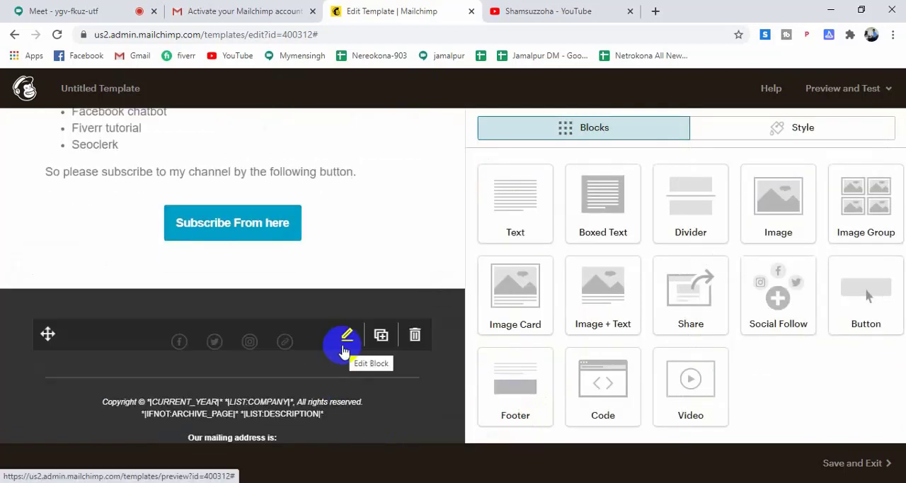
scroll(341, 350, down, 2)
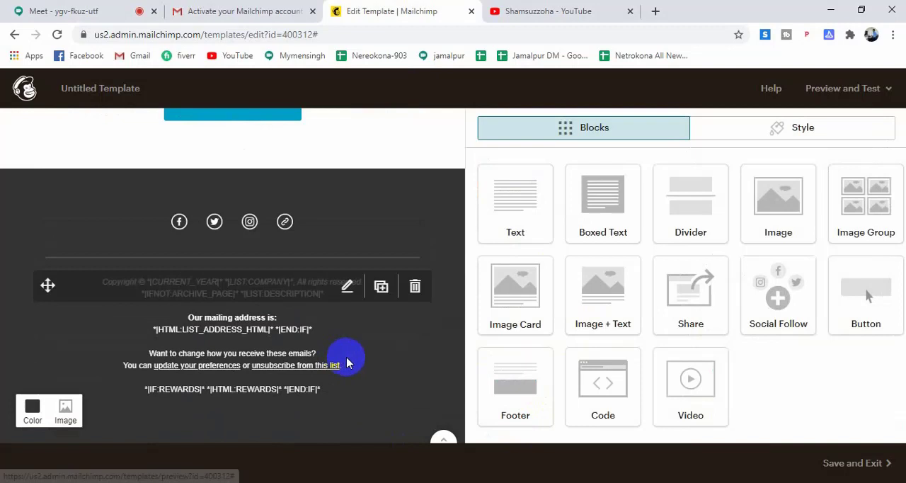
click(179, 221)
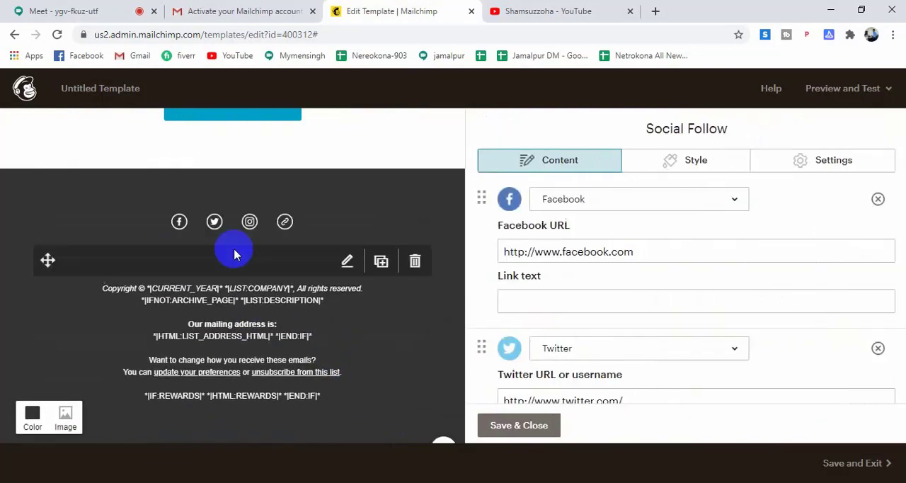
click(645, 254)
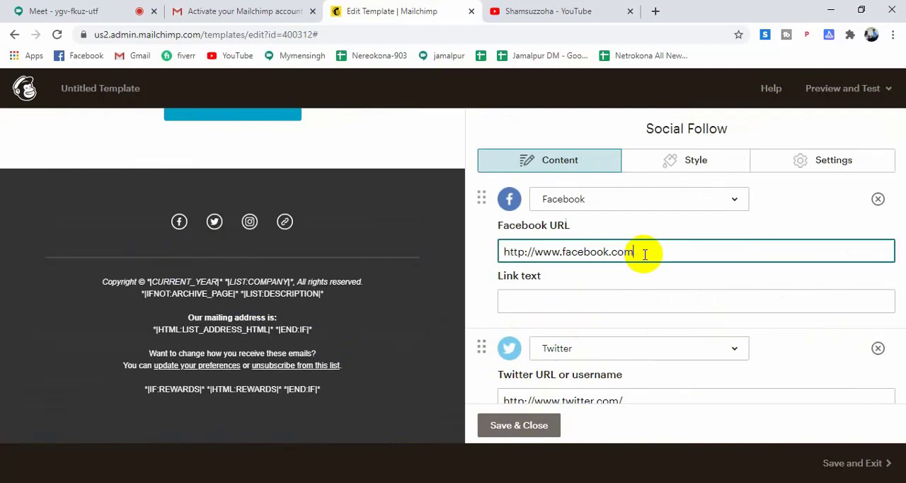
click(655, 12)
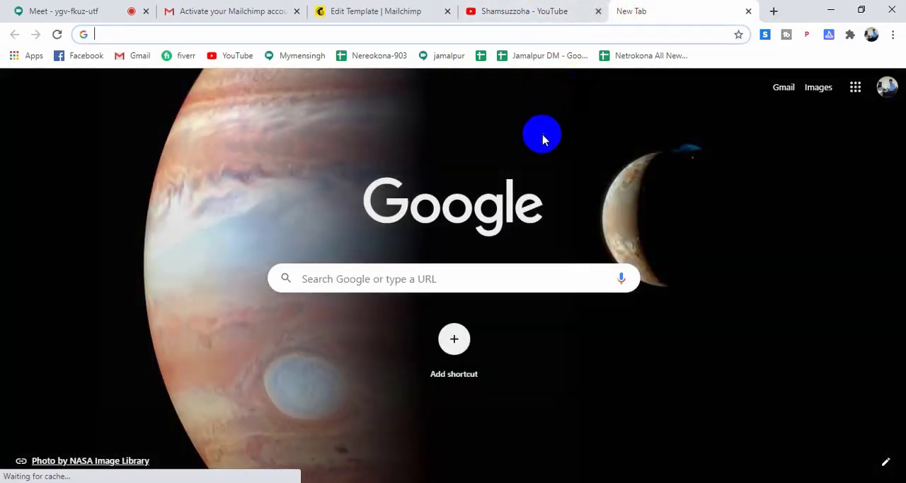
click(81, 55)
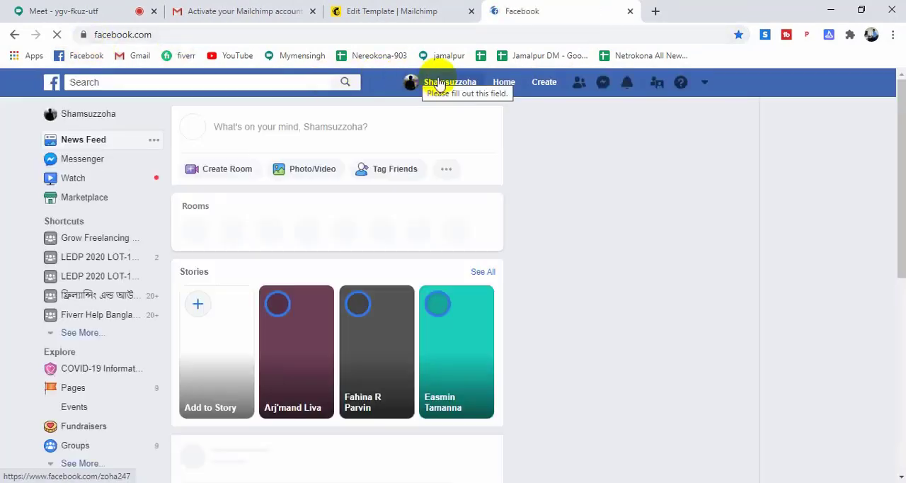
right_click(440, 82)
click(453, 162)
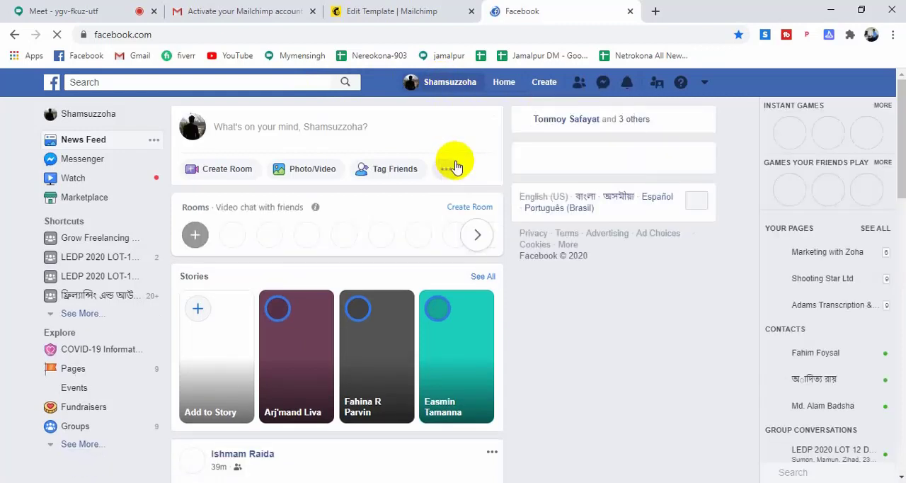
click(632, 13)
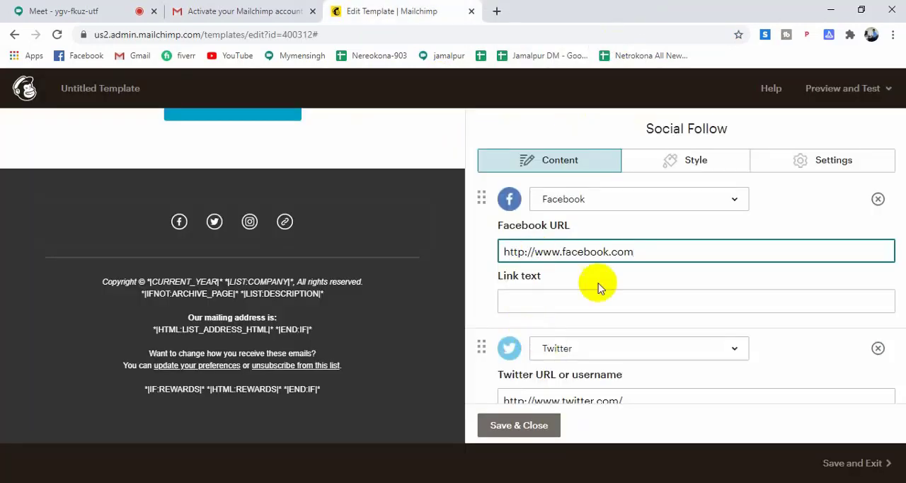
drag(648, 254, 490, 271)
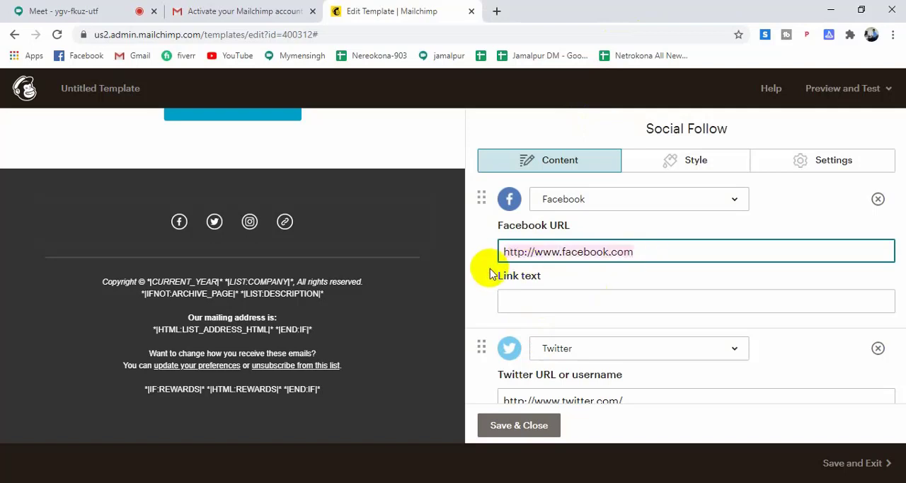
key(ctrl+v)
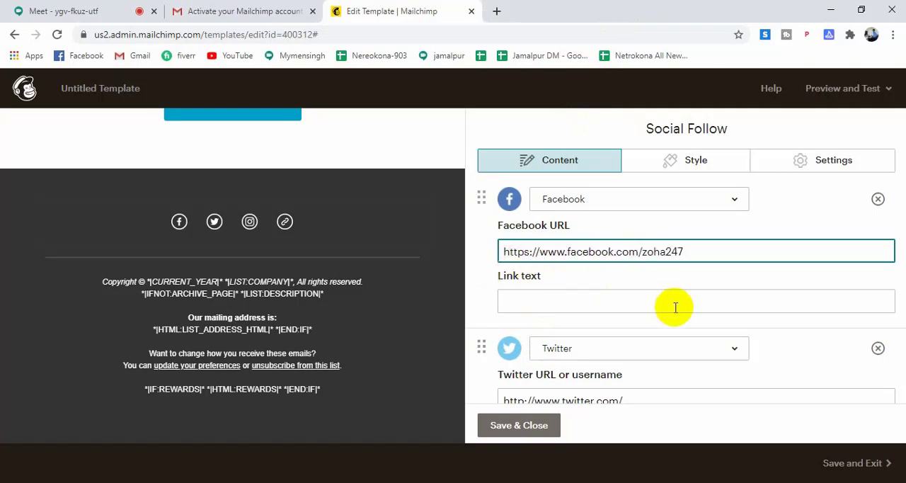
Complete the Twitter and Instagram URLs of the Social Follow block with the own usernames.
scroll(759, 337, down, 2)
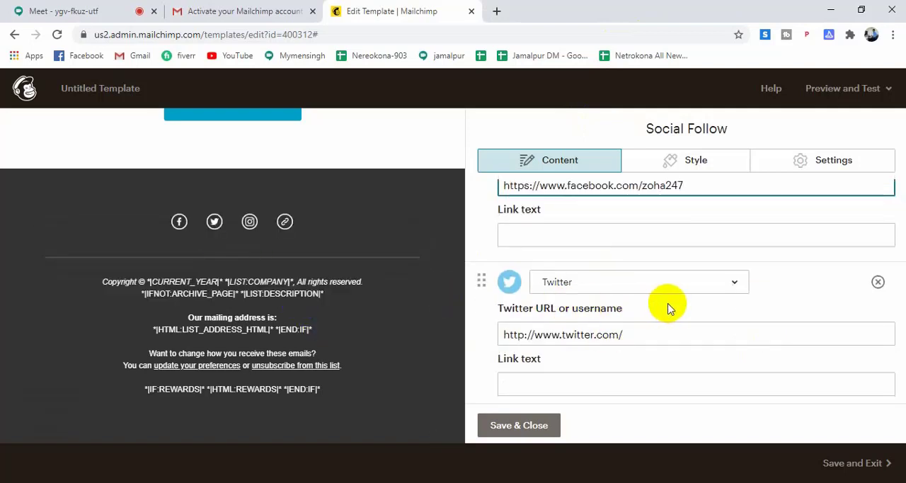
scroll(668, 308, down, 1)
click(652, 269)
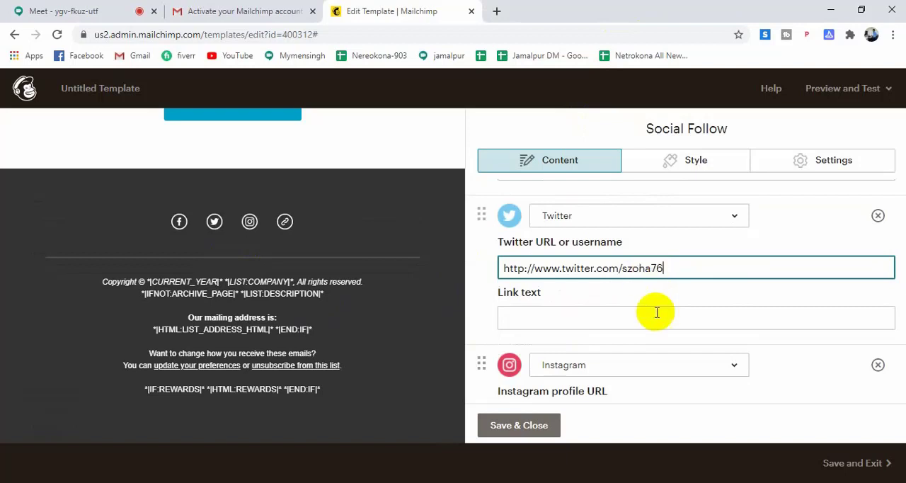
scroll(659, 319, down, 1)
click(655, 352)
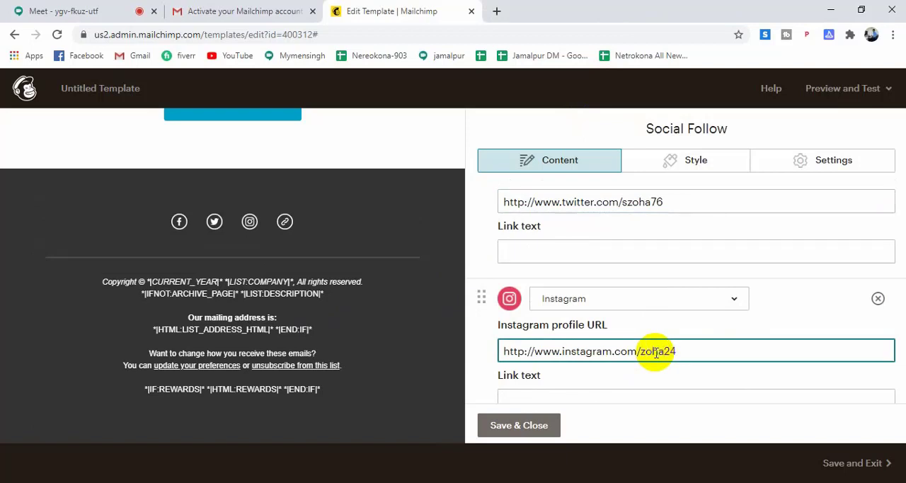
Remove the Website entry from the Social Follow block and save the block.
scroll(653, 354, down, 2)
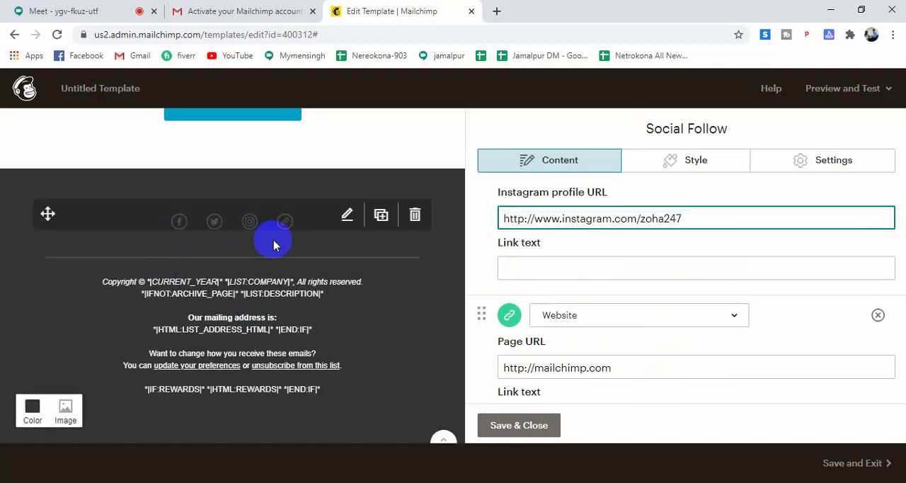
click(878, 315)
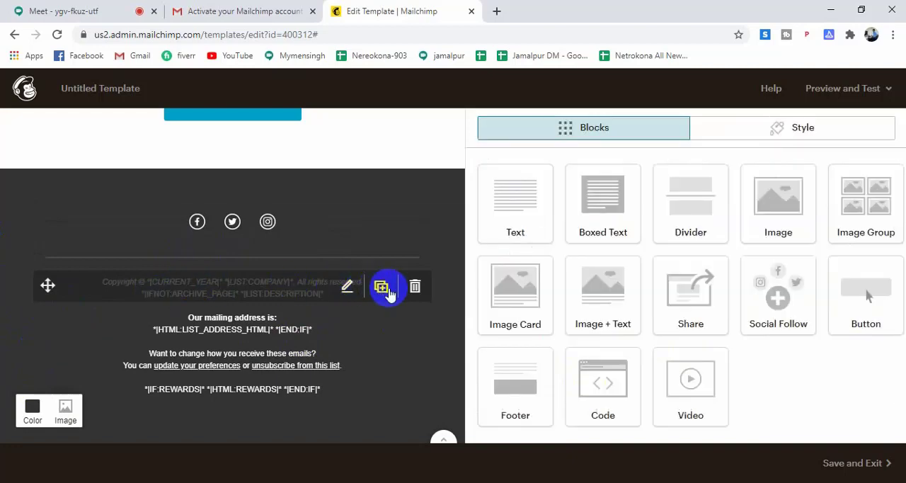
Delete the existing footer text block and add a new Footer block beneath the social icons in the dark footer section.
click(415, 286)
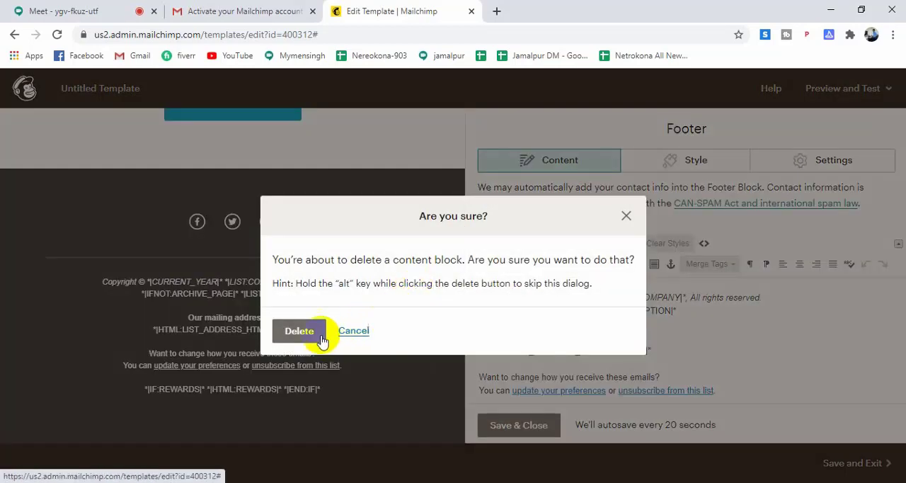
click(306, 337)
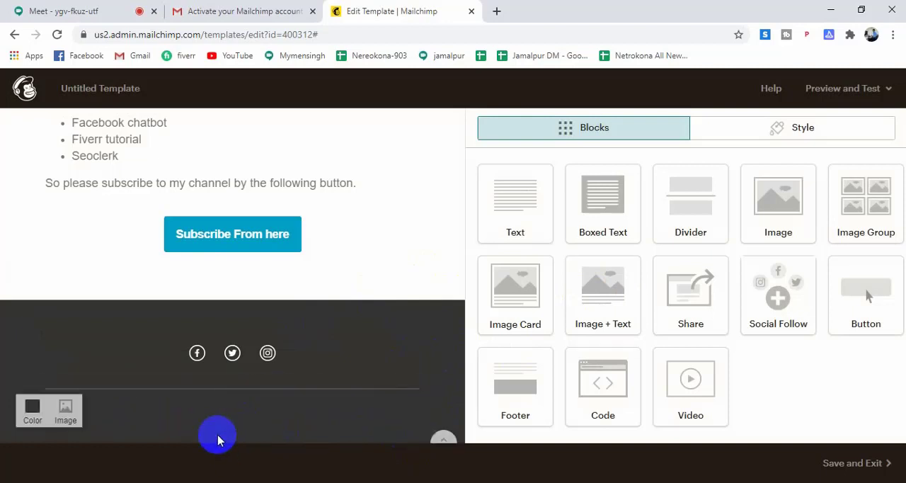
click(211, 393)
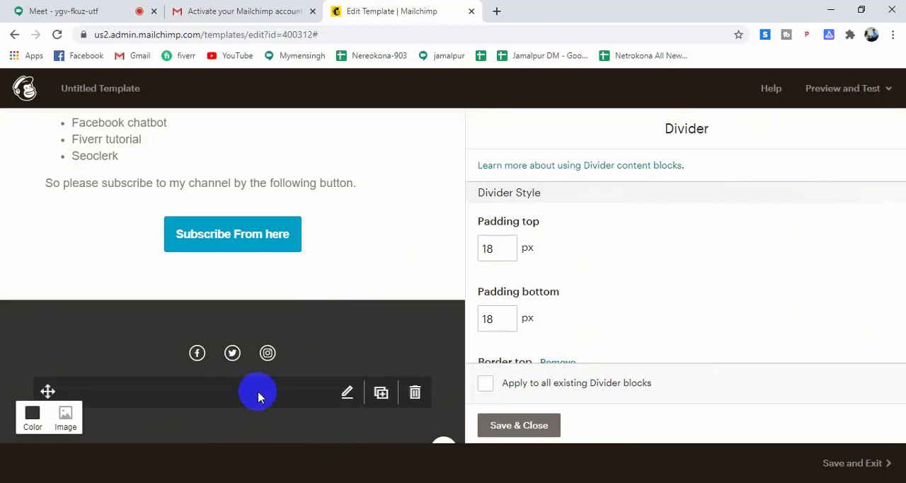
click(520, 428)
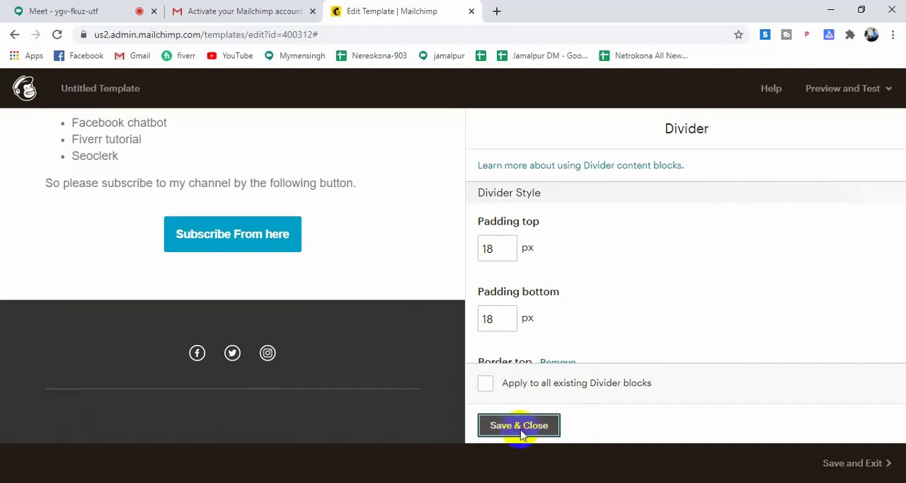
click(329, 432)
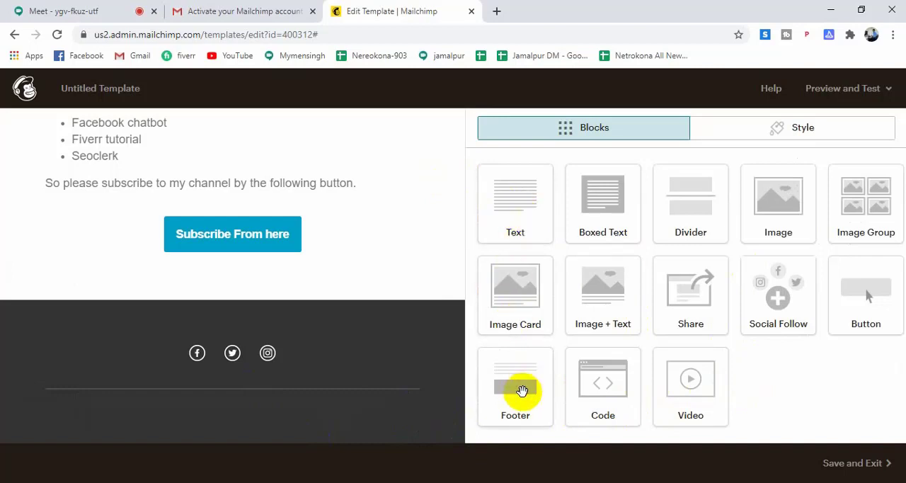
drag(519, 392, 226, 393)
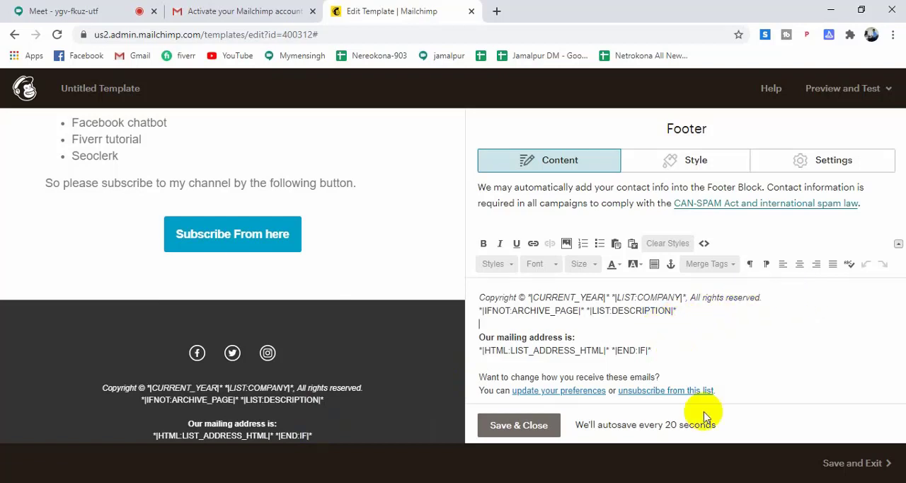
click(657, 348)
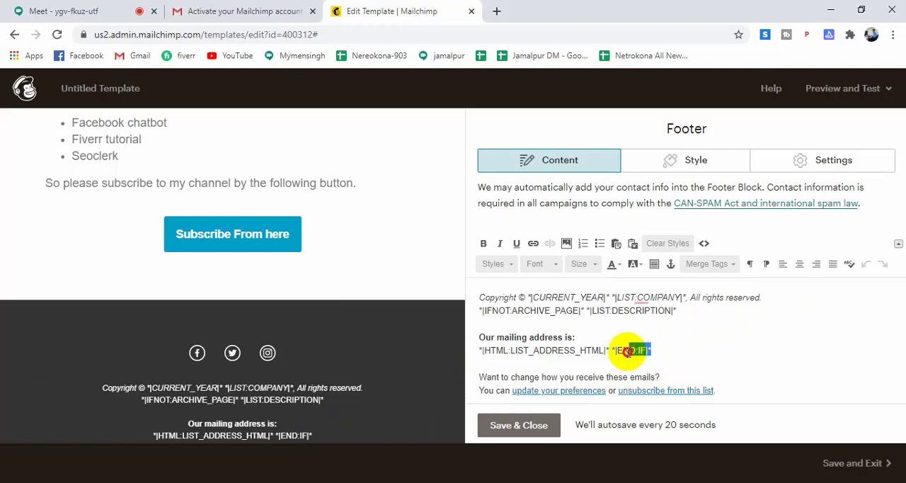
click(692, 309)
click(686, 309)
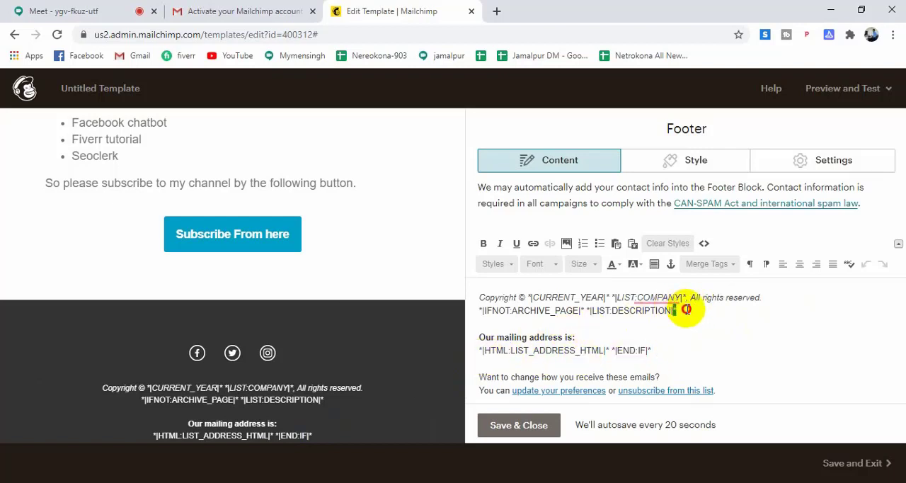
drag(686, 308, 575, 298)
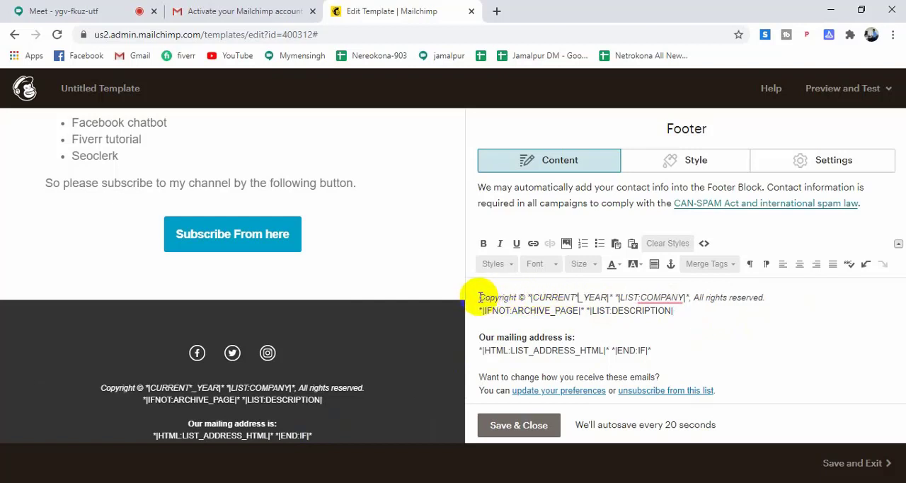
drag(479, 297, 688, 315)
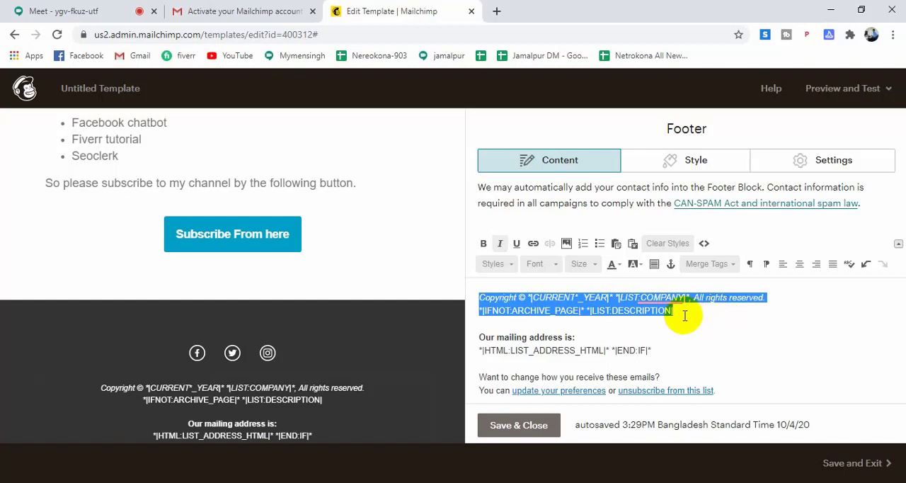
click(683, 313)
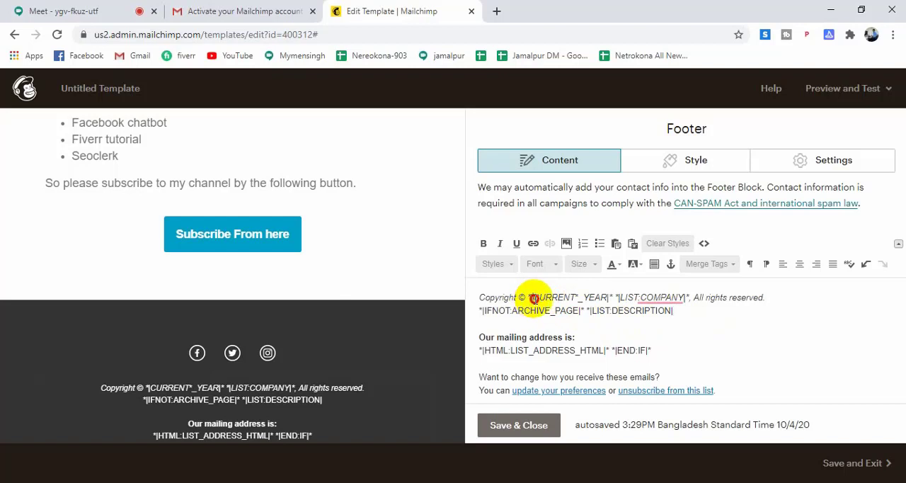
Replace the copyright line's year and company merge tags with the owner's name and "2020.", and delete the archive-page and list-description line below it.
drag(579, 298, 692, 298)
key(BackSpace)
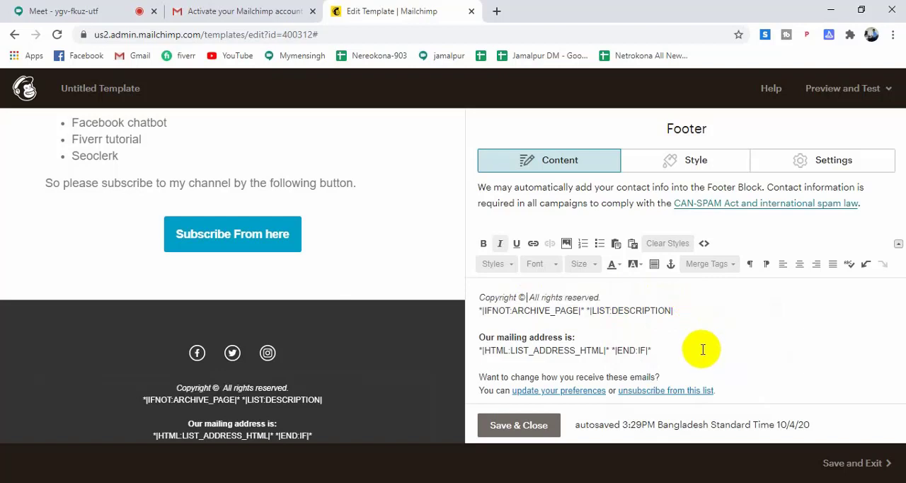
text(Sham)
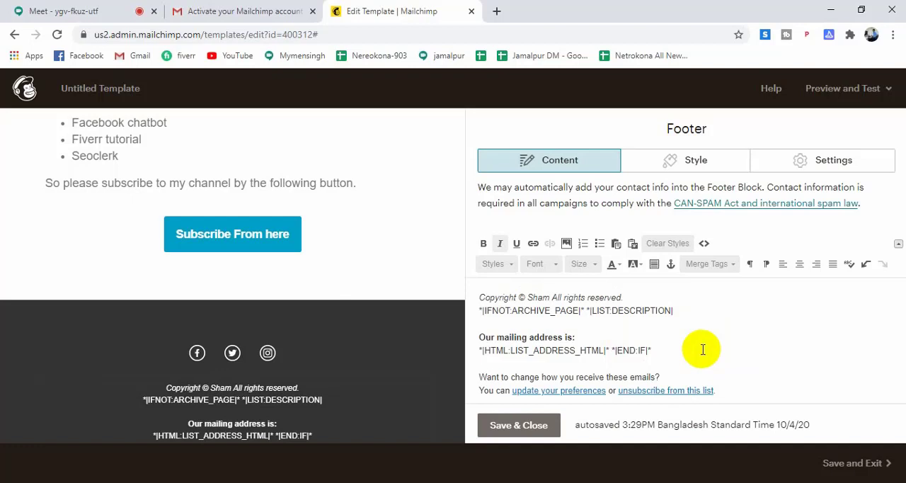
text(su)
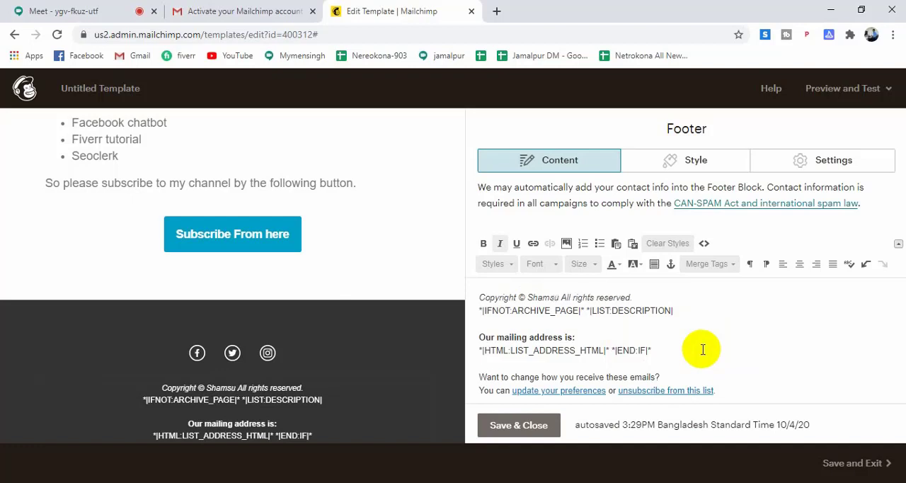
text(zzoha )
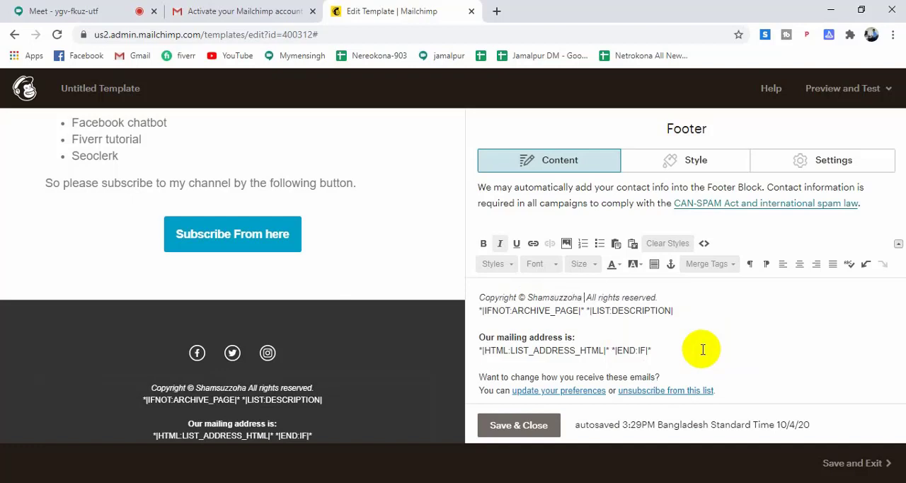
text(2020 )
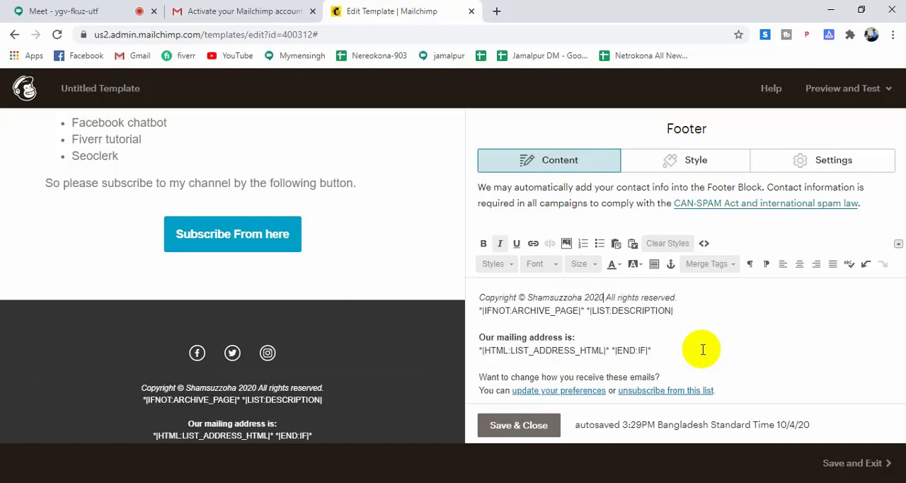
text(.)
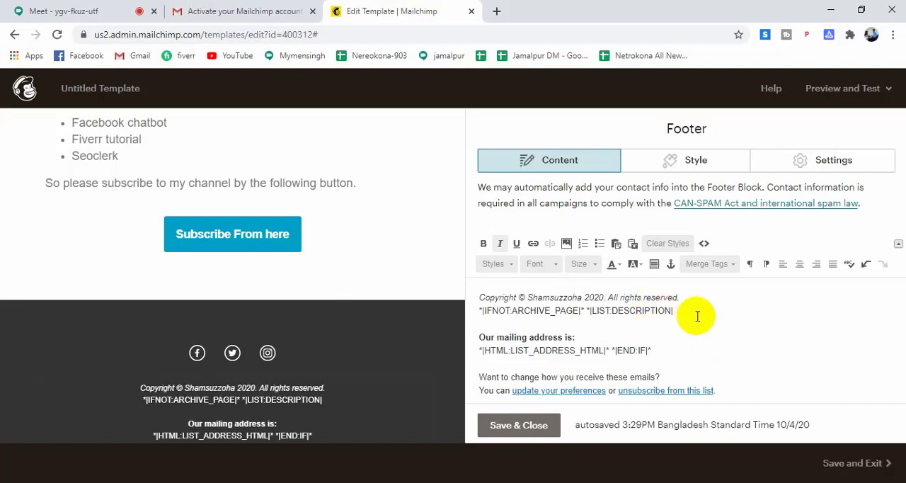
drag(681, 297, 681, 306)
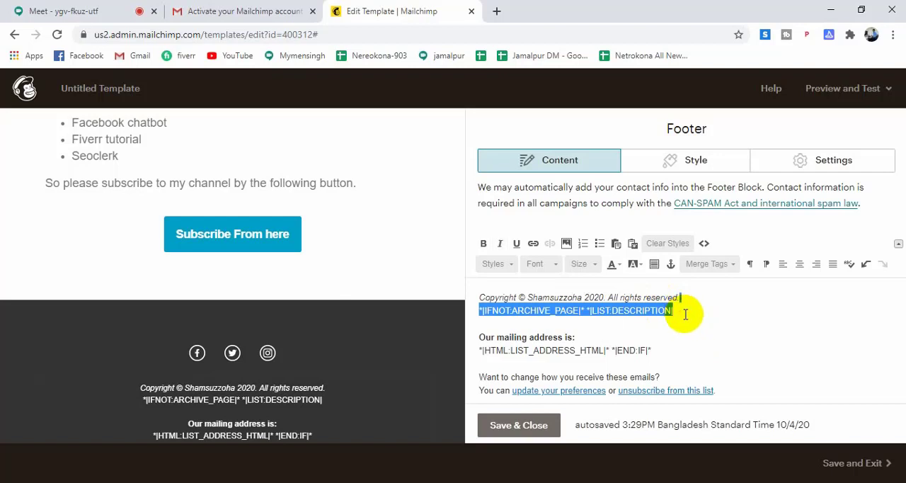
key(Delete)
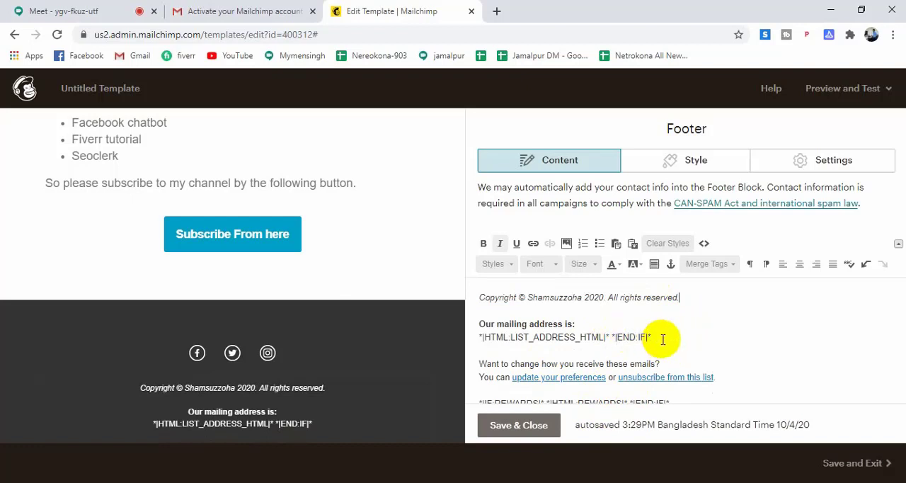
Replace the merge tags under "Our mailing address is:" with the own postal address and save the Footer block.
drag(649, 338, 477, 341)
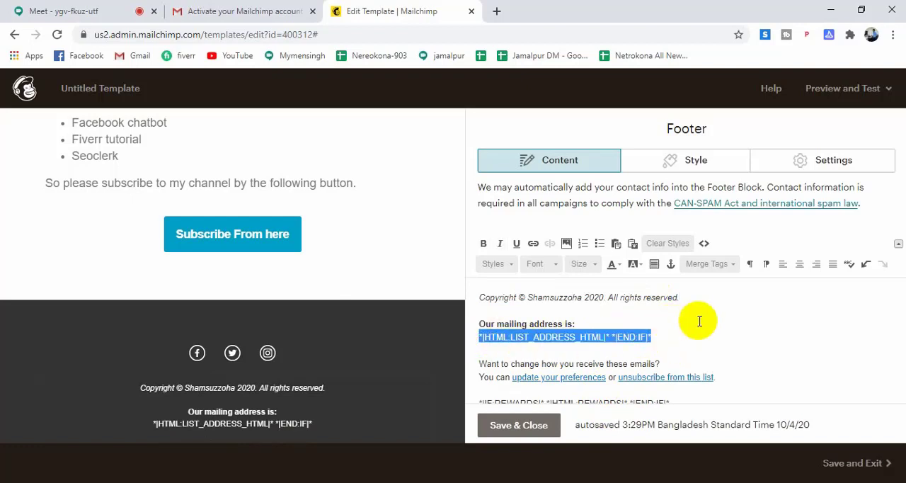
text(j)
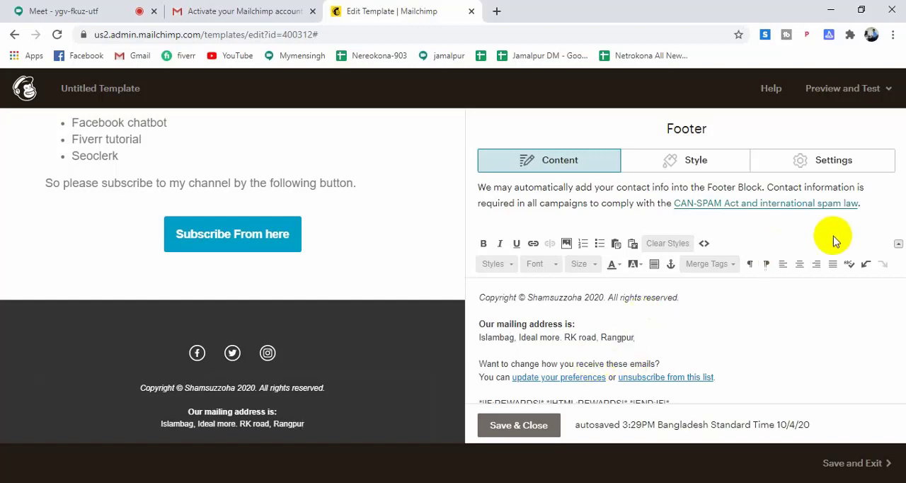
click(501, 427)
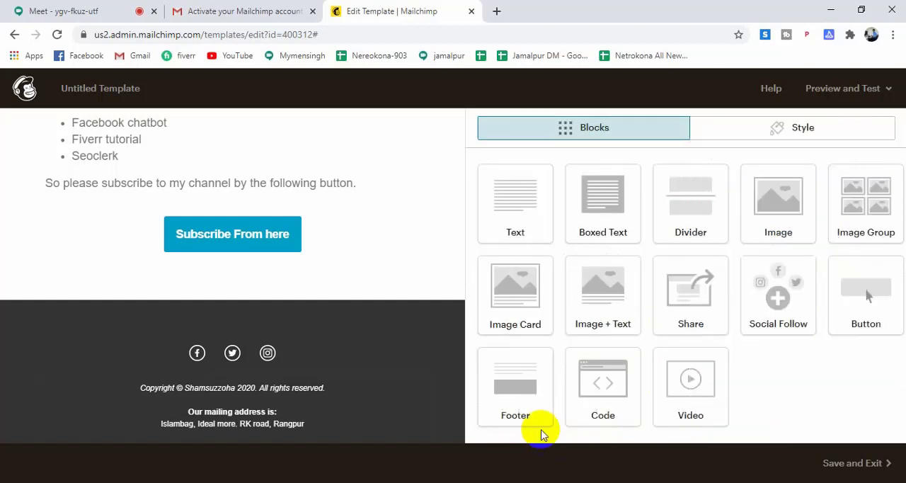
Review the whole template layout from the header logo down to the footer's social icons.
scroll(375, 351, up, 7)
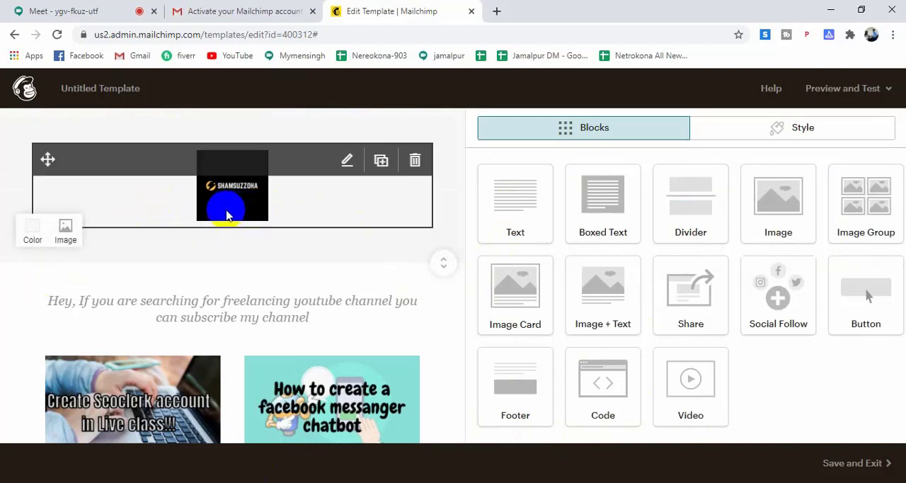
scroll(386, 269, down, 1)
scroll(376, 283, down, 3)
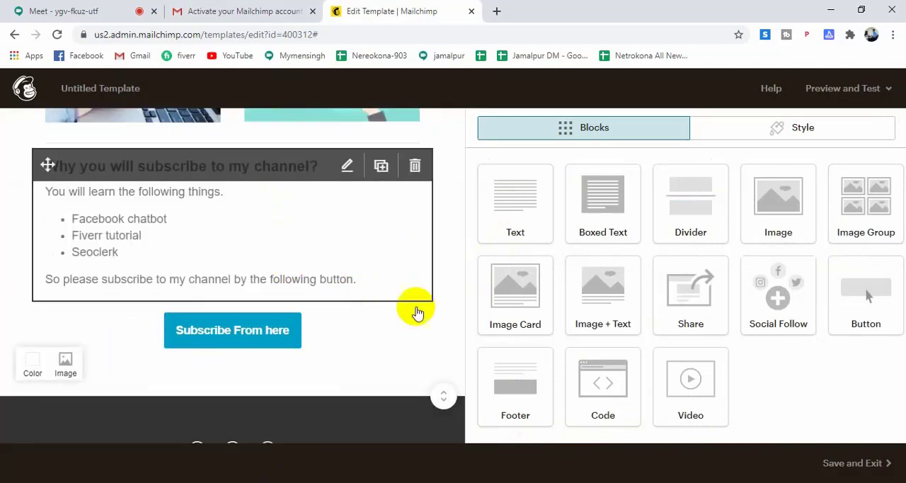
scroll(375, 325, down, 3)
scroll(393, 373, up, 3)
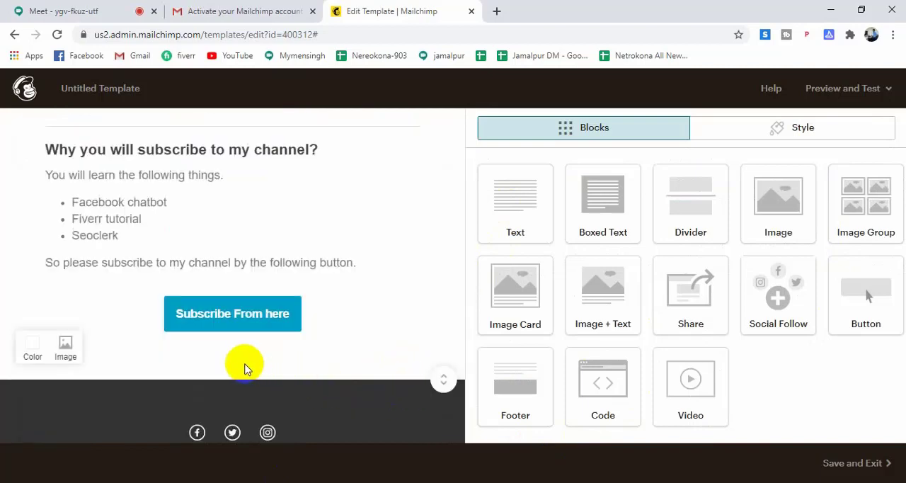
scroll(262, 354, up, 5)
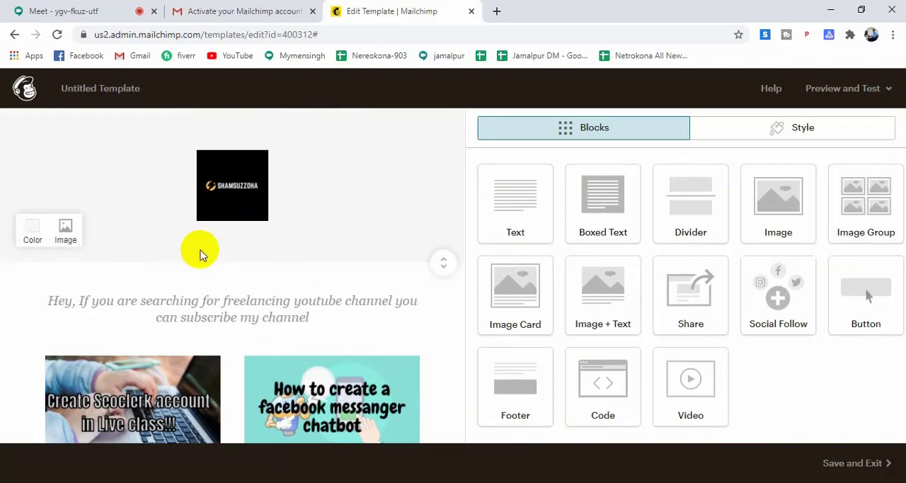
Open the header logo's image block and start replacing its picture from the file library.
click(332, 223)
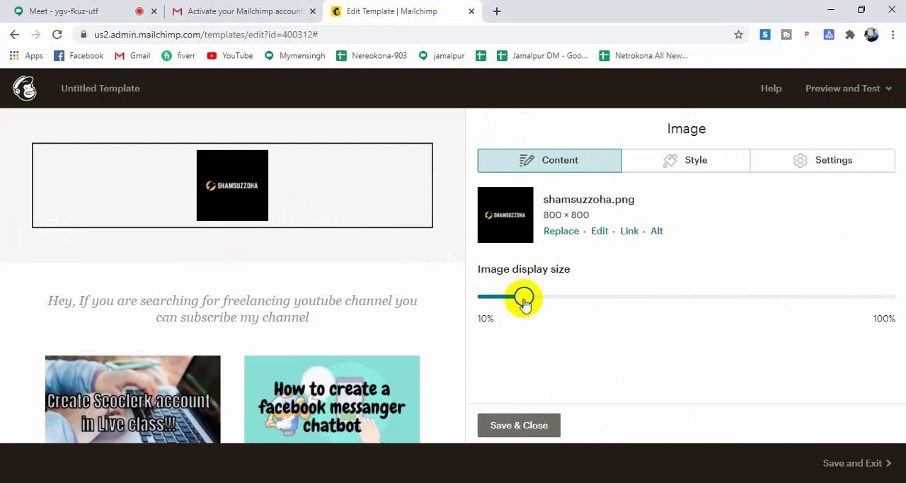
click(564, 232)
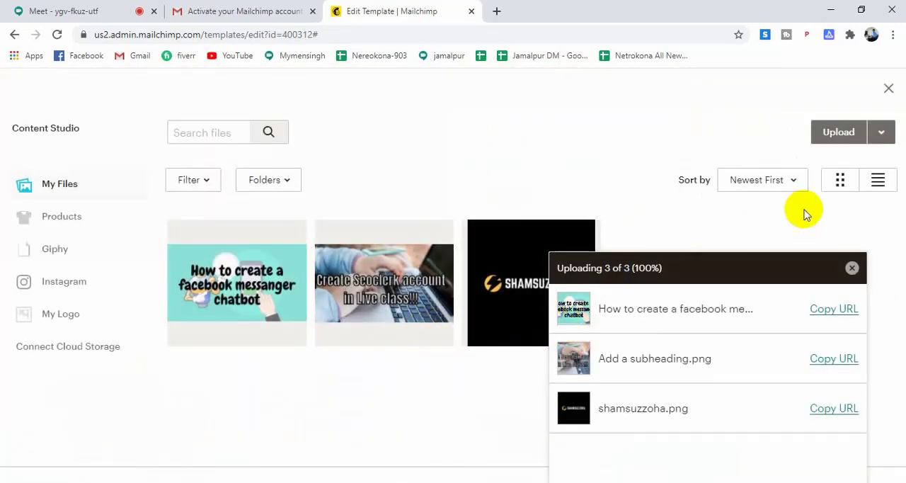
click(853, 135)
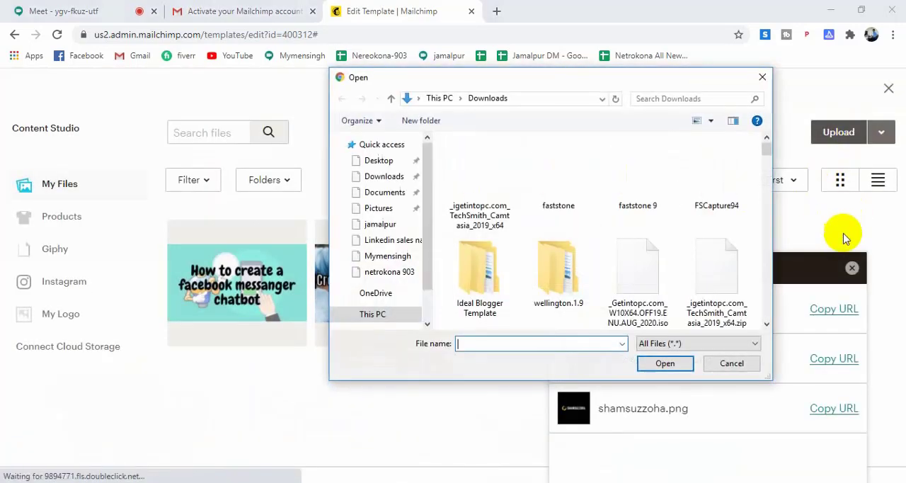
scroll(690, 256, down, 3)
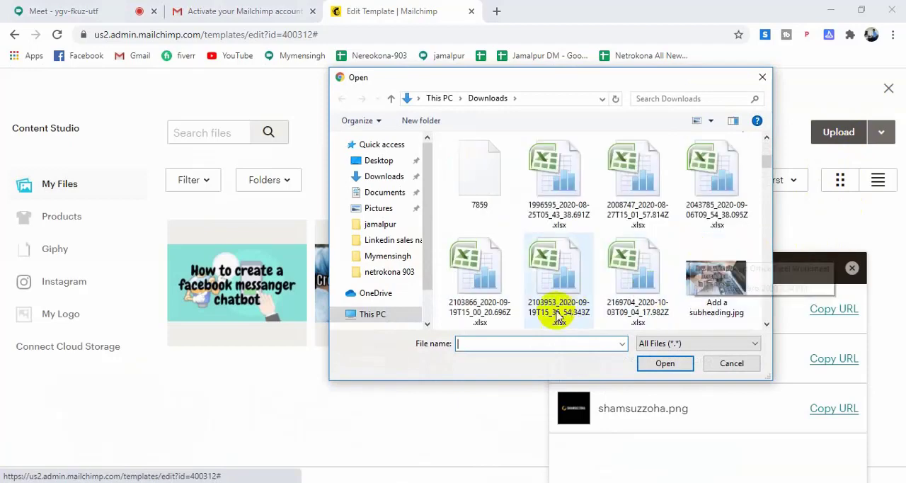
scroll(566, 291, down, 2)
scroll(592, 292, down, 10)
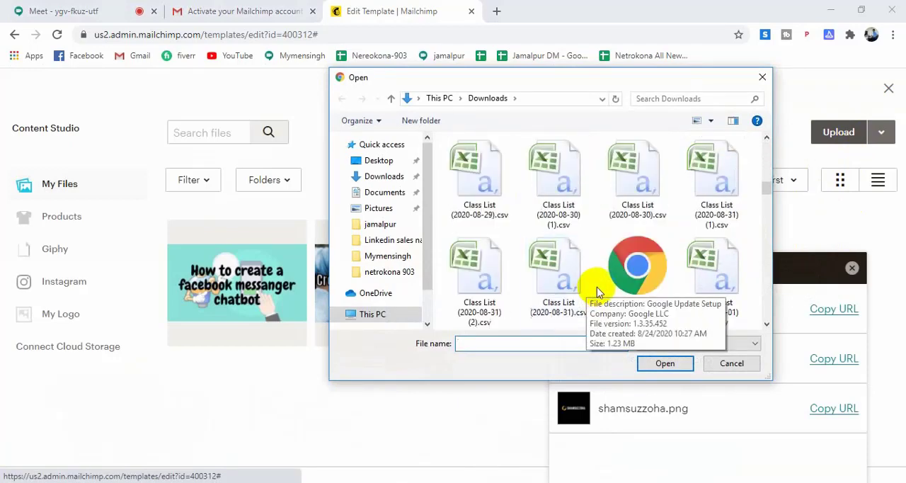
scroll(616, 292, down, 15)
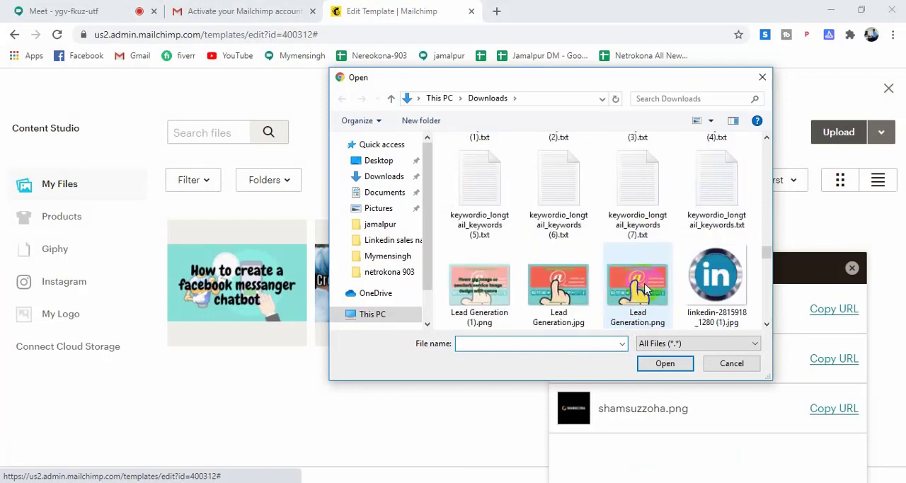
scroll(676, 279, down, 2)
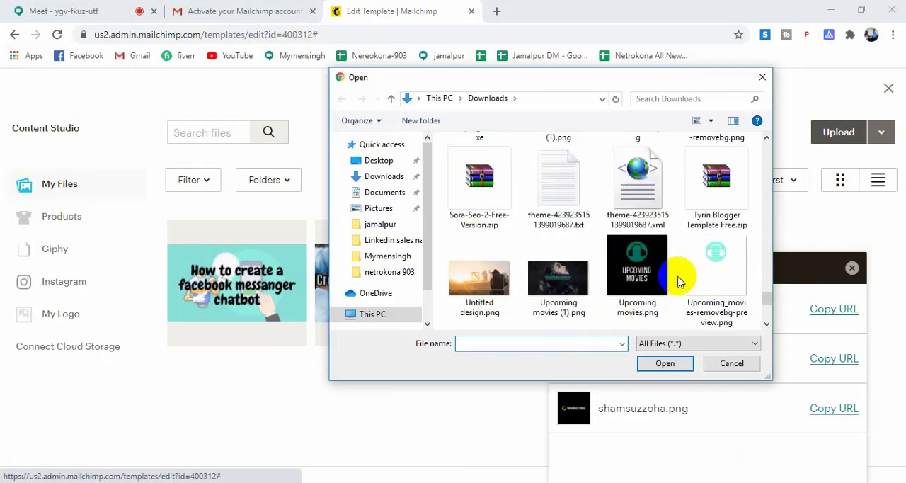
scroll(679, 282, up, 1)
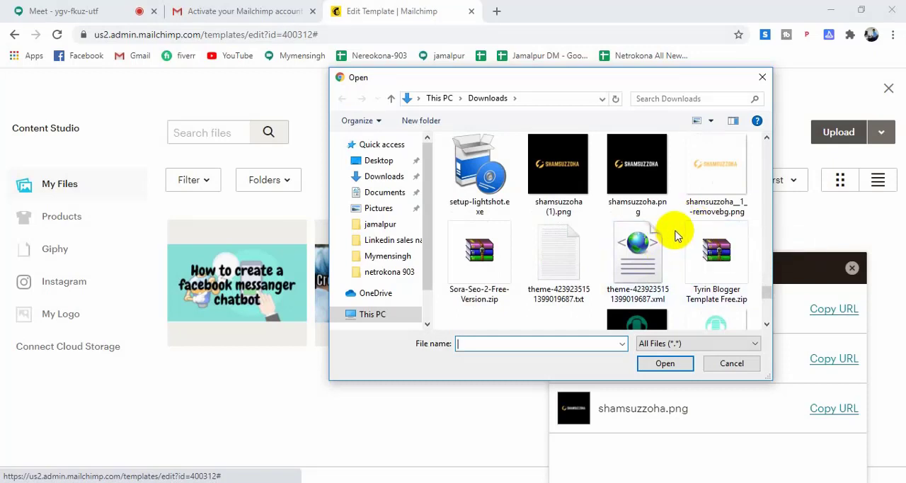
click(882, 131)
click(762, 77)
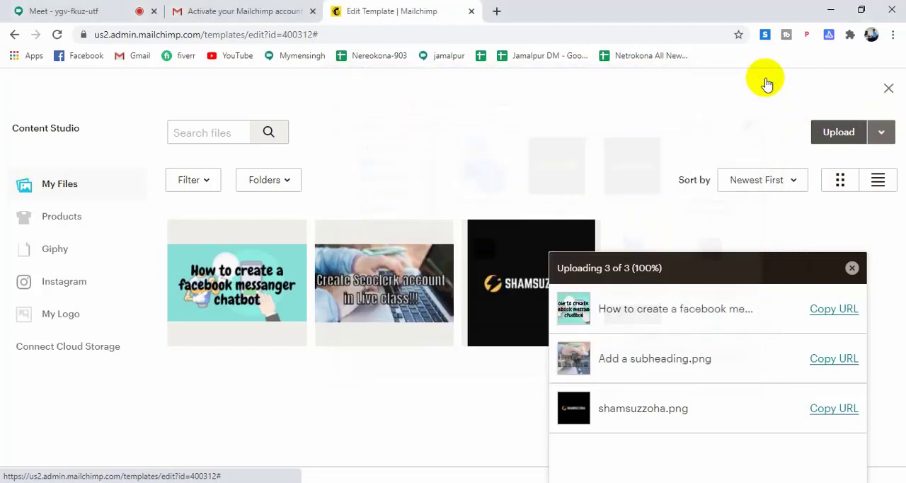
click(883, 133)
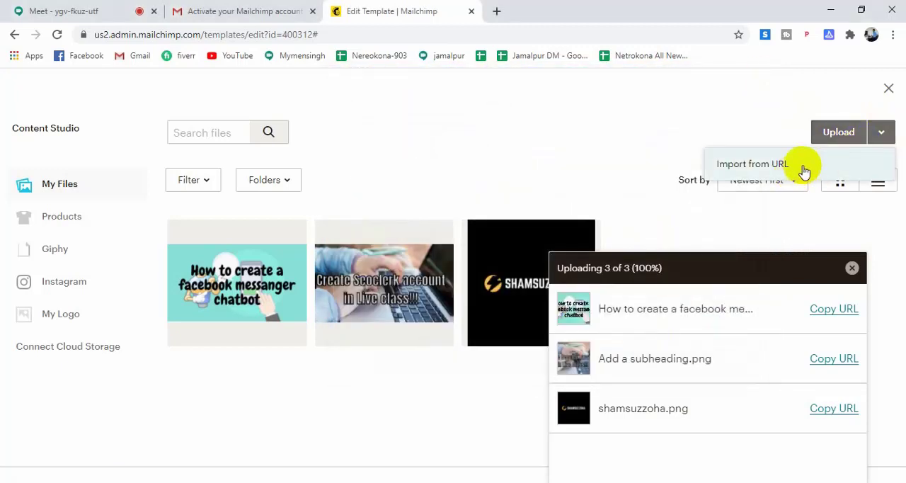
Replace the header logo with its "-removebg" PNG uploaded from the Downloads folder, and enlarge its display size to about 40%.
click(830, 135)
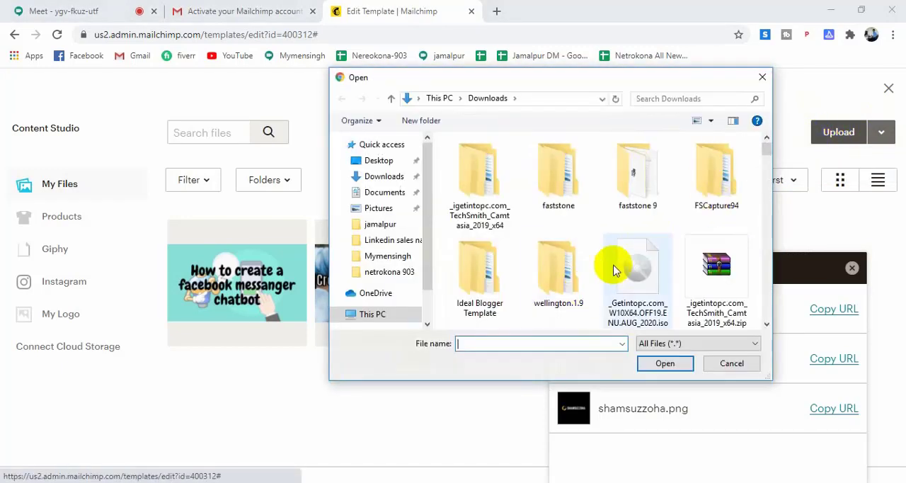
scroll(623, 262, down, 3)
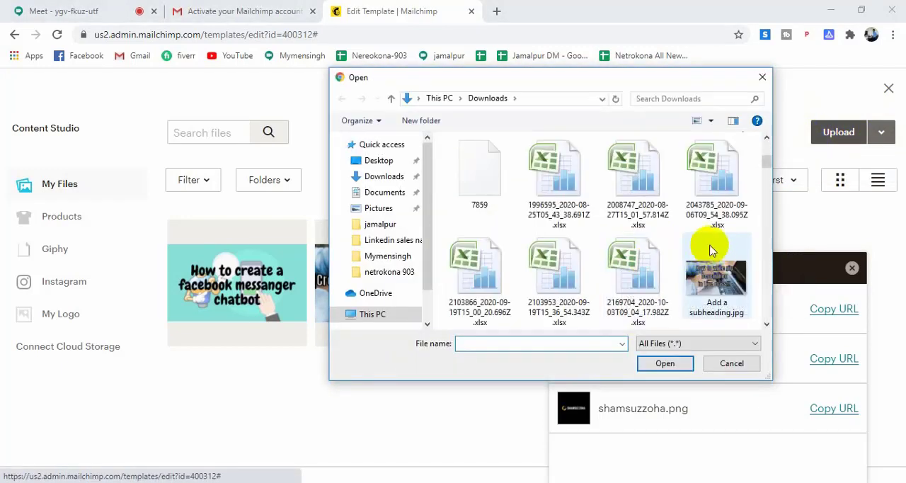
scroll(700, 242, down, 2)
scroll(700, 242, up, 1)
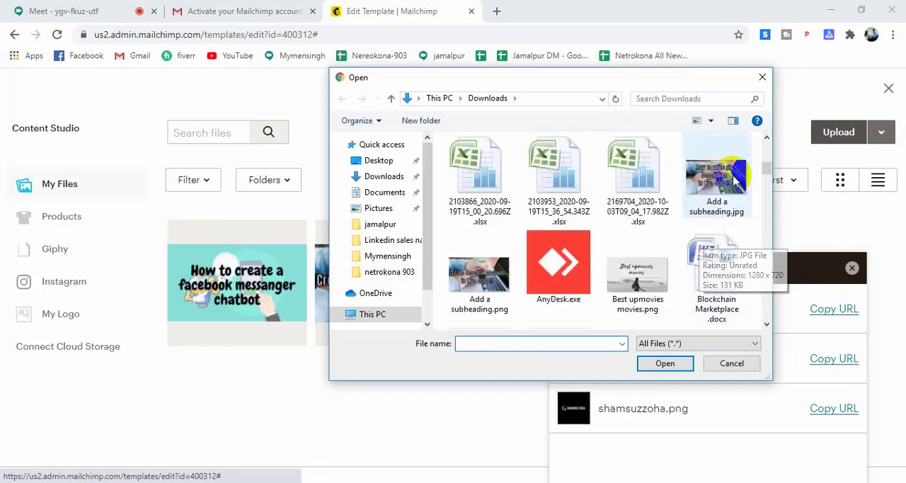
scroll(700, 262, down, 8)
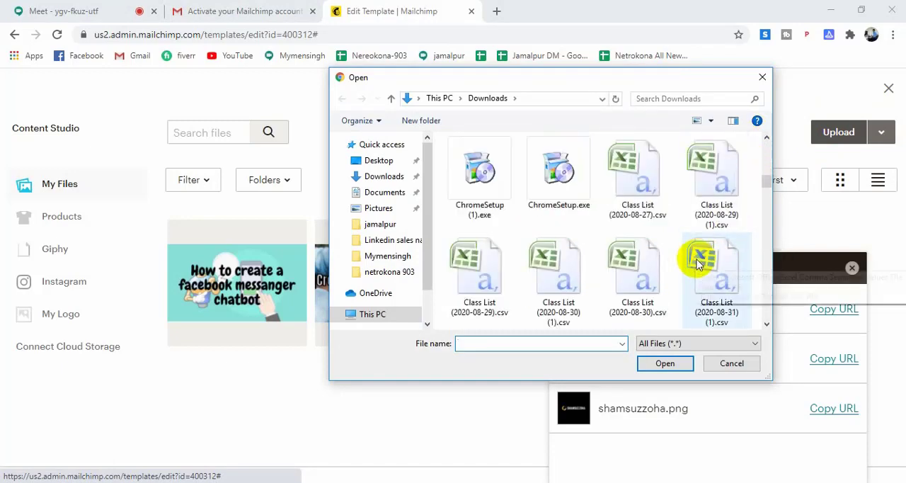
scroll(698, 297, down, 10)
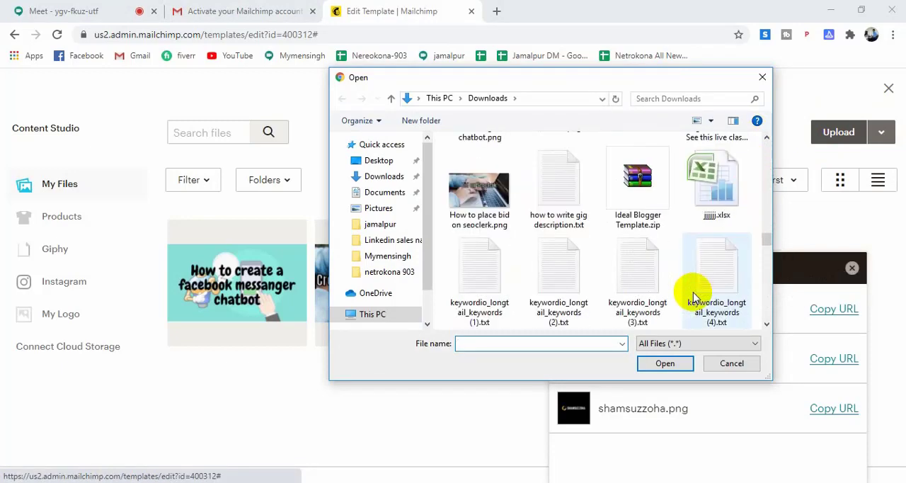
scroll(696, 293, down, 2)
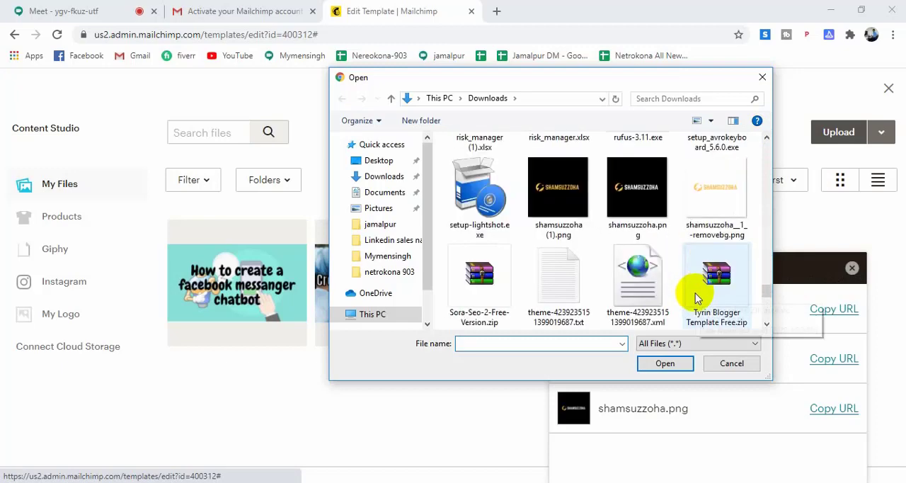
scroll(696, 293, up, 2)
scroll(653, 306, down, 1)
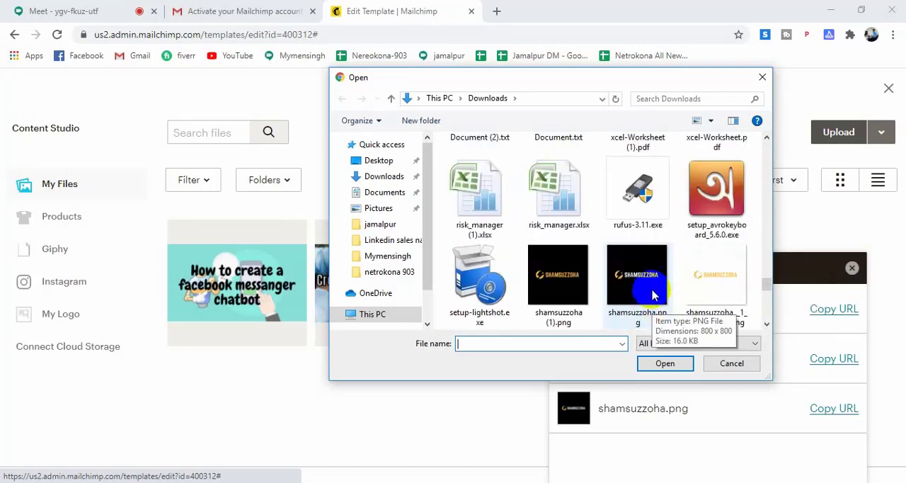
scroll(656, 283, down, 1)
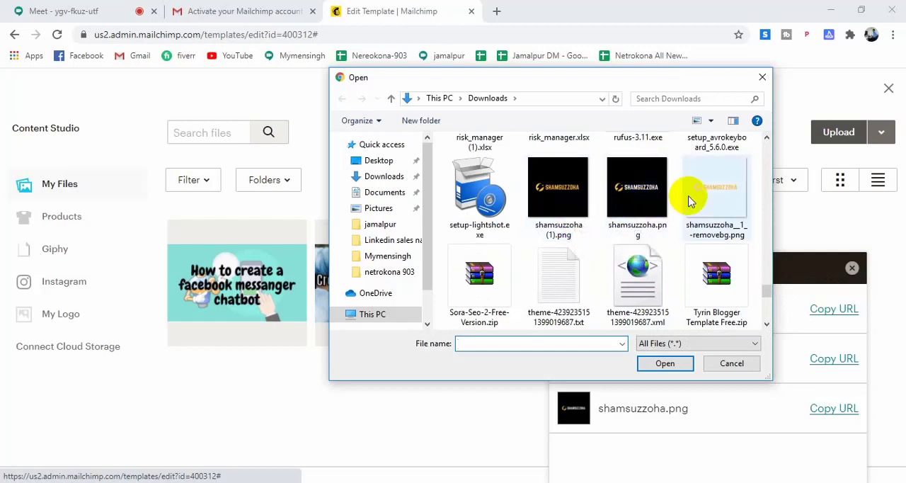
click(714, 198)
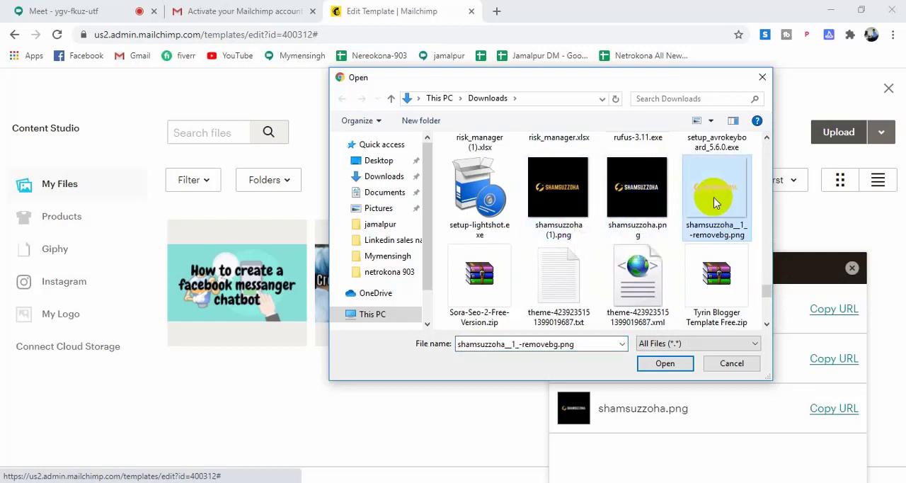
click(665, 363)
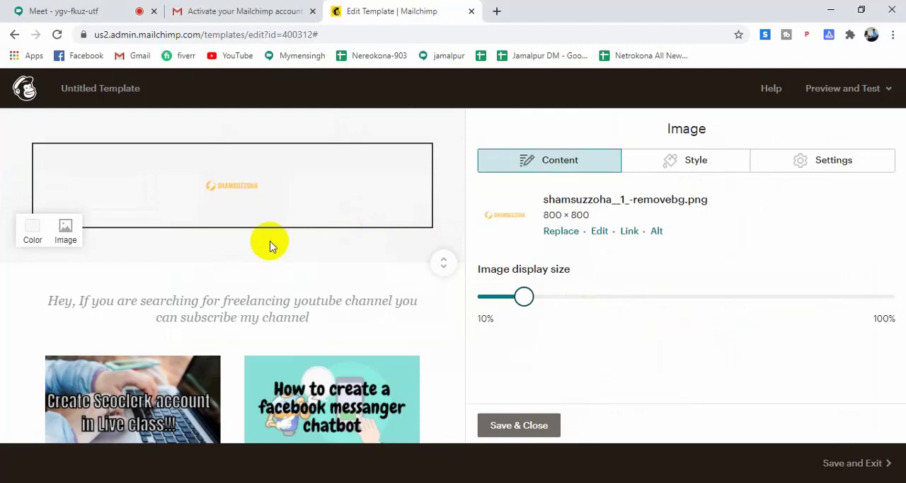
drag(524, 296, 628, 295)
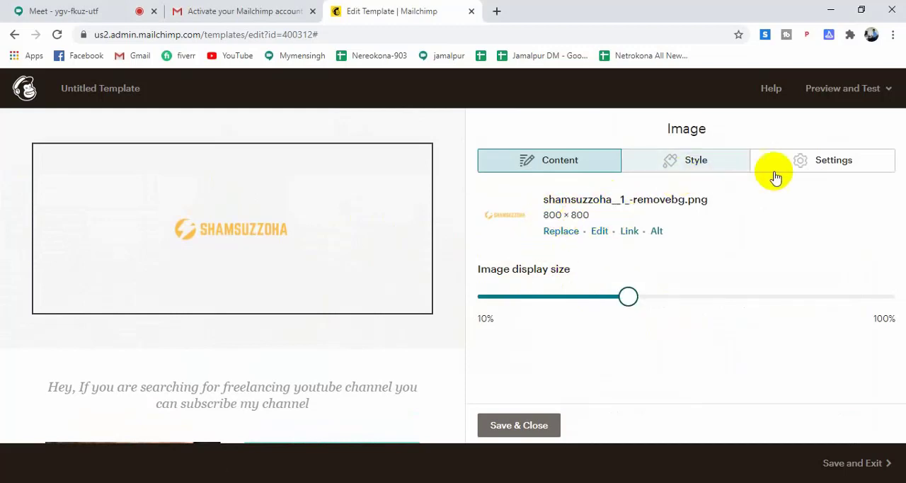
Try left and right alignment for the header logo, and set it back to Center.
click(821, 170)
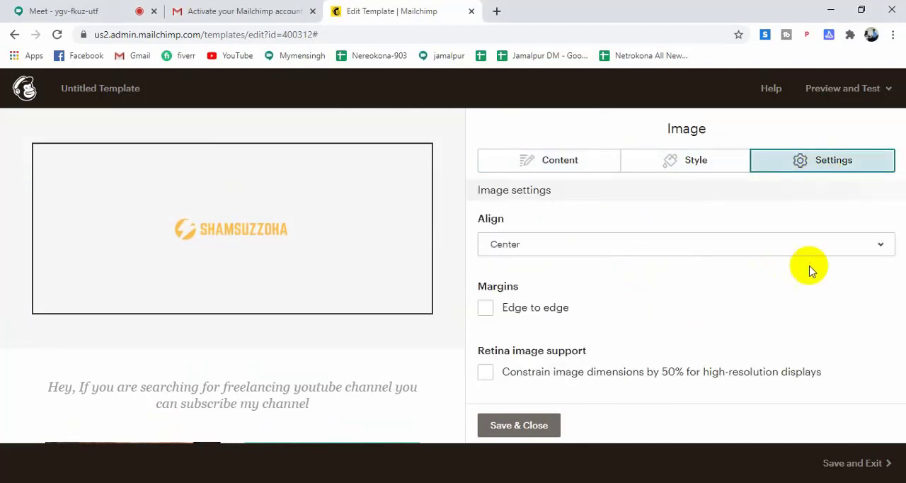
click(852, 255)
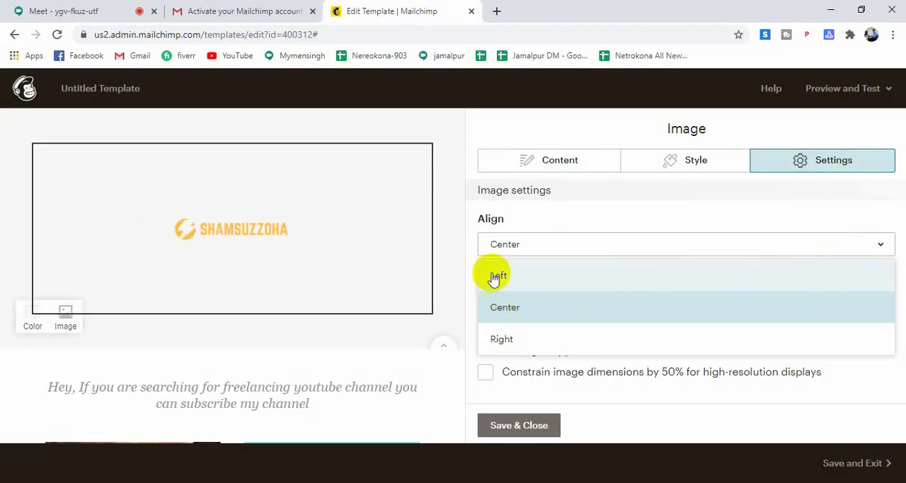
click(521, 281)
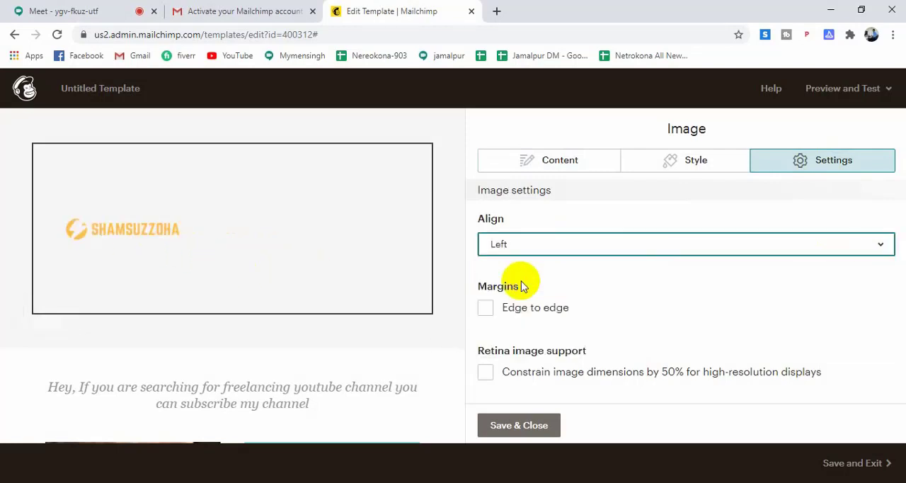
click(603, 246)
click(617, 339)
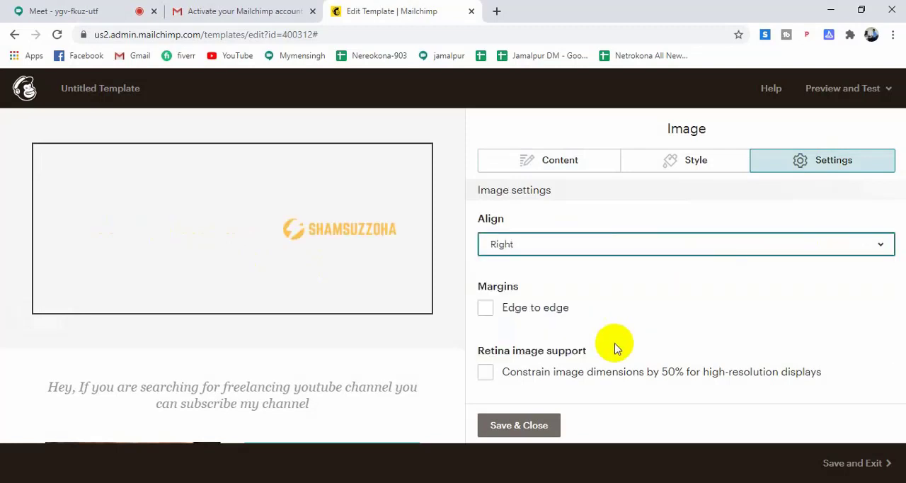
click(671, 248)
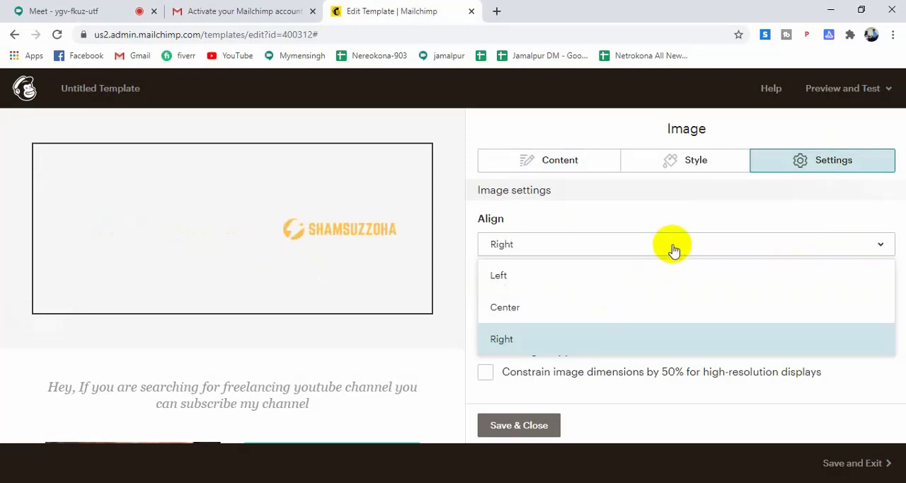
click(645, 307)
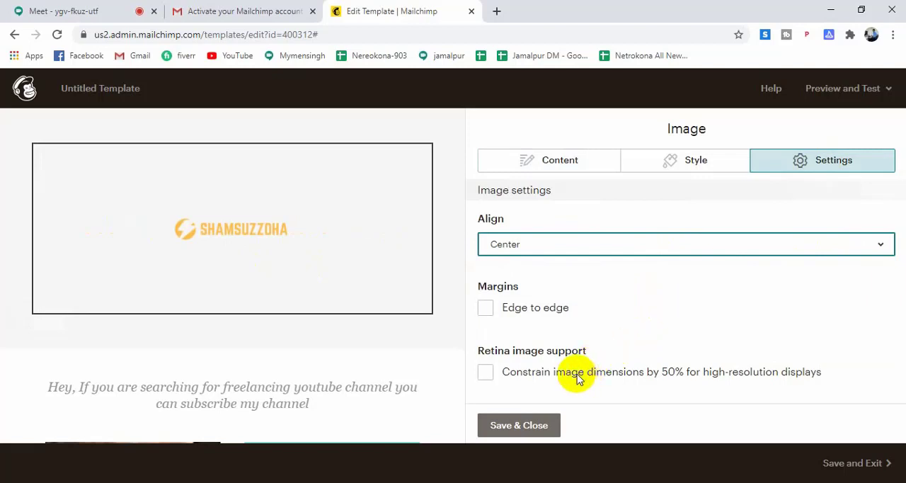
Look through the logo's border styles without choosing one, and try rounded corners before resetting them to the minimum.
click(676, 169)
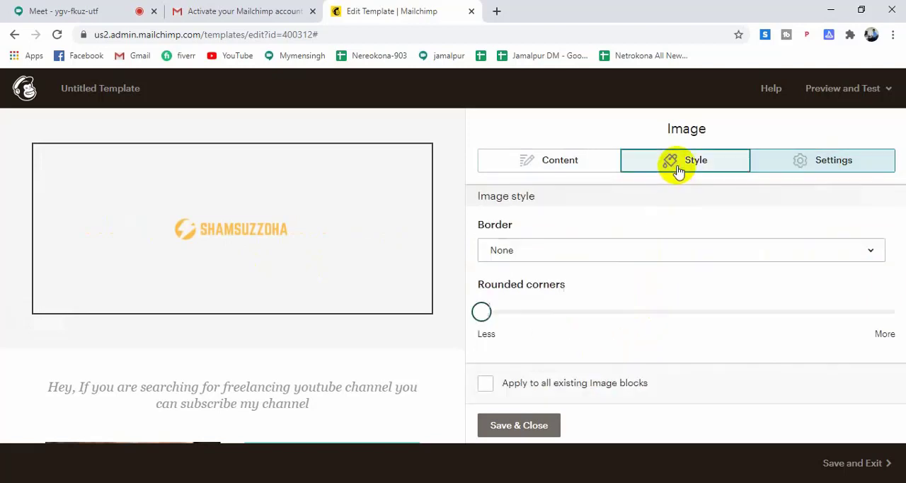
click(645, 250)
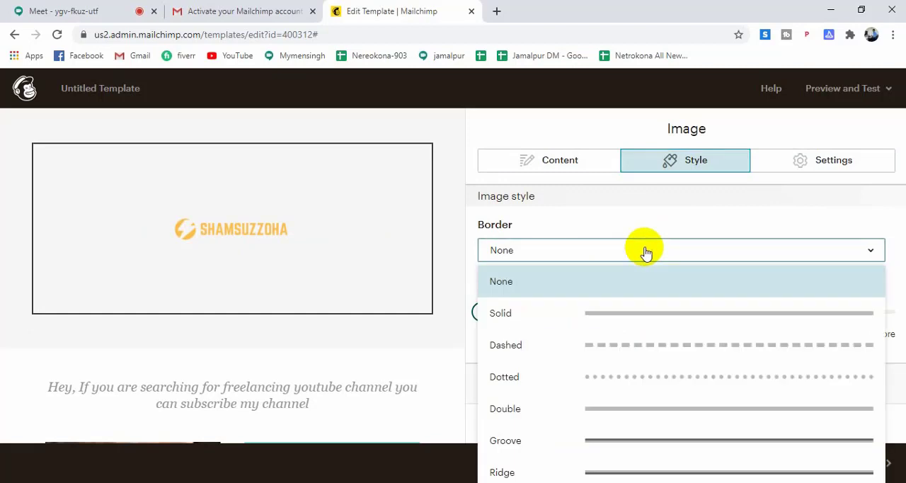
scroll(658, 351, down, 2)
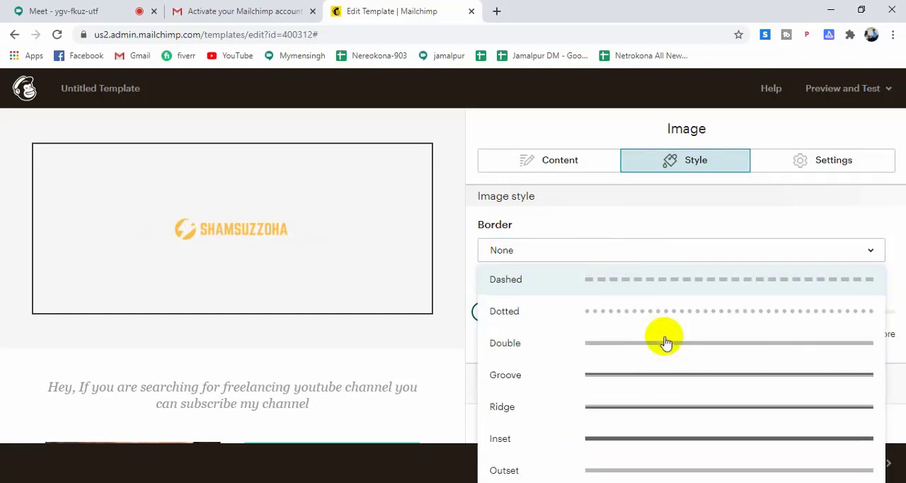
click(824, 252)
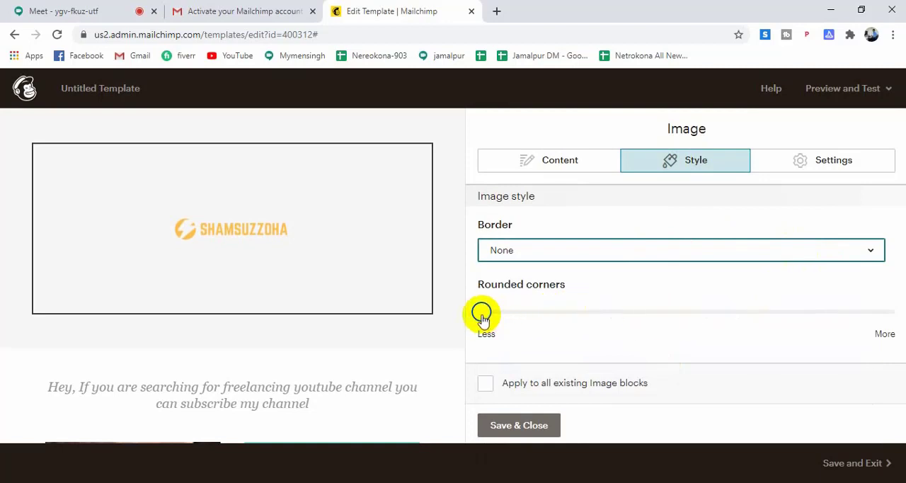
drag(481, 312, 546, 319)
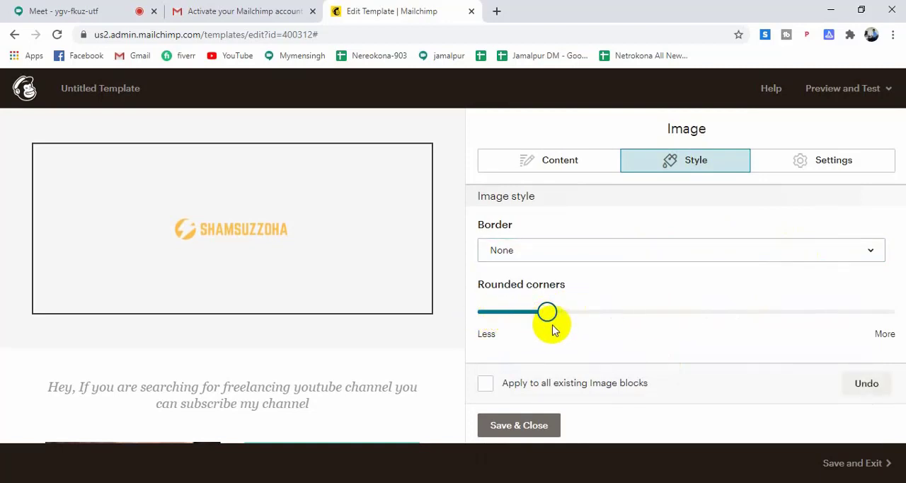
drag(550, 316, 476, 309)
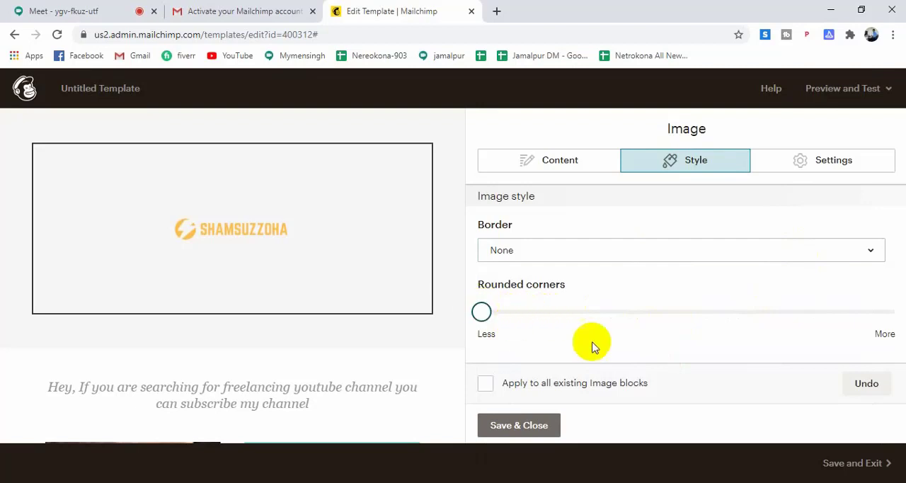
Turn on Edge to edge margins for the header logo, and save and close the image block.
click(795, 162)
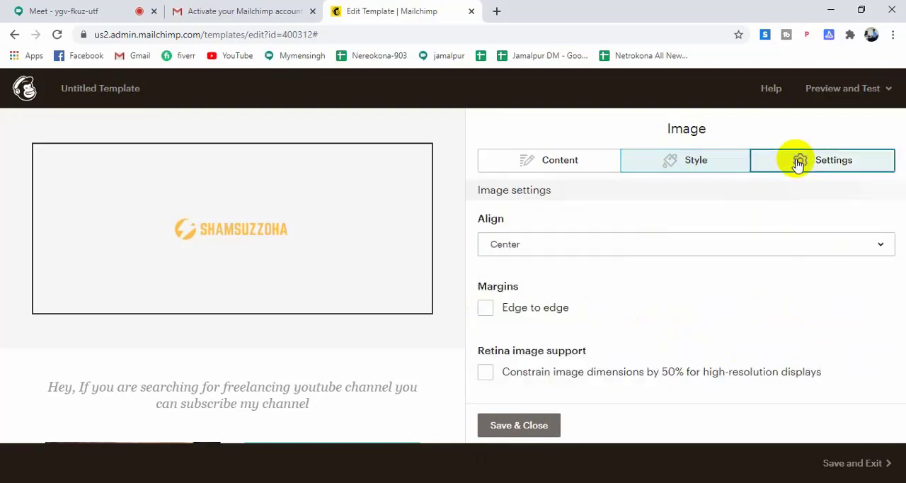
scroll(629, 282, down, 1)
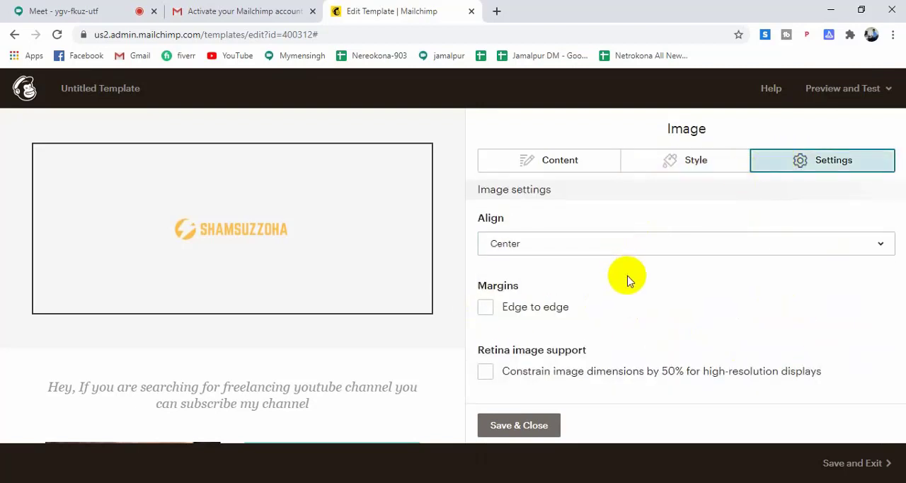
click(486, 303)
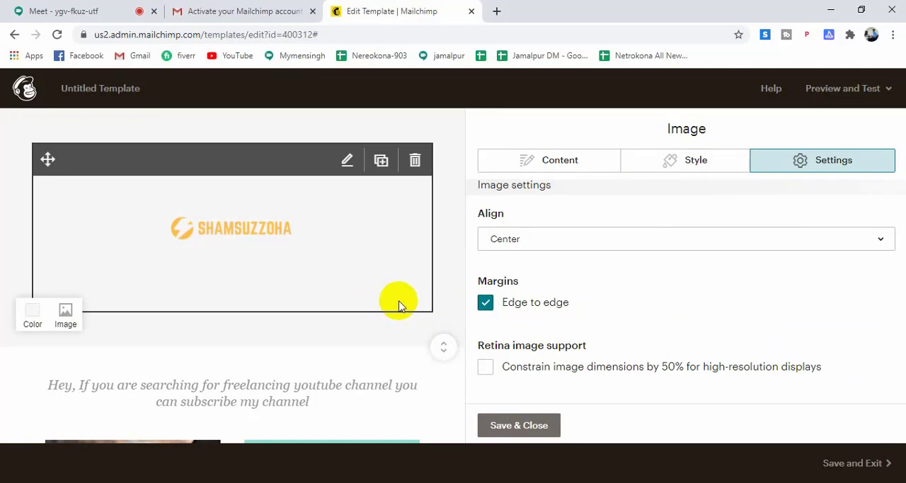
click(519, 426)
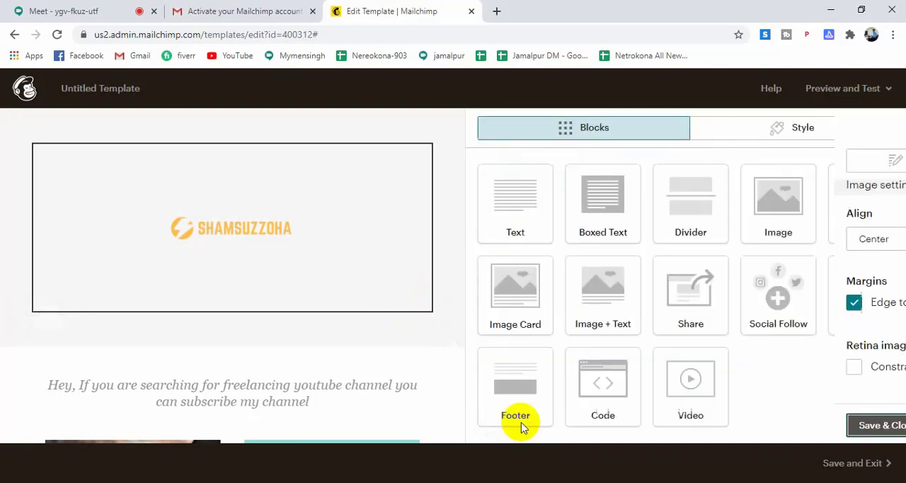
Try a smaller display size for the header logo, enlarge it to about 45%, and save and close the block.
click(361, 303)
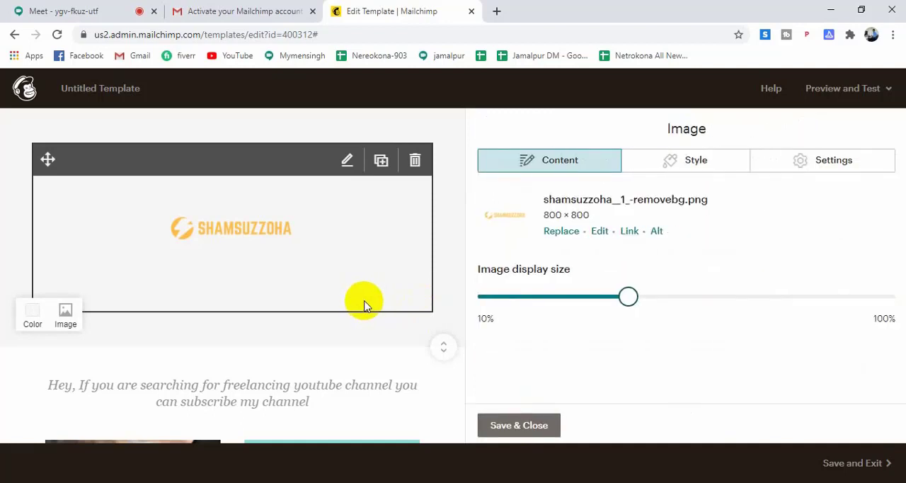
drag(624, 298, 545, 301)
drag(533, 300, 651, 303)
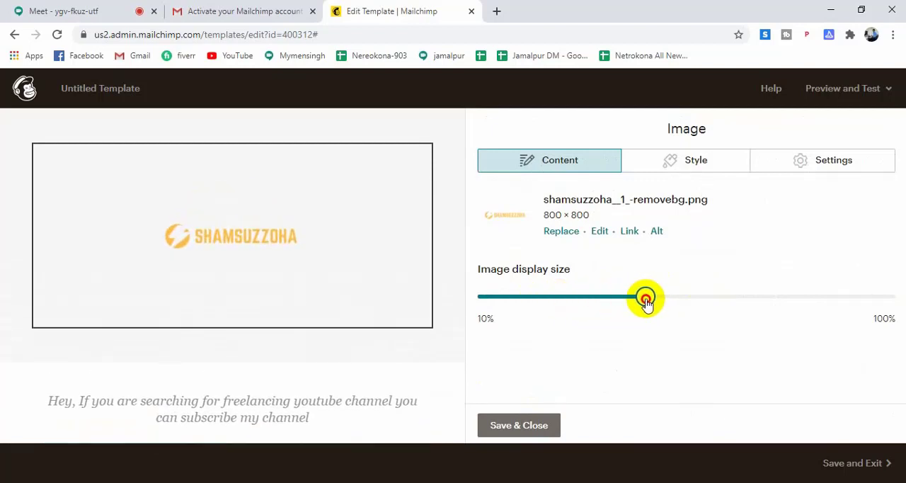
click(515, 425)
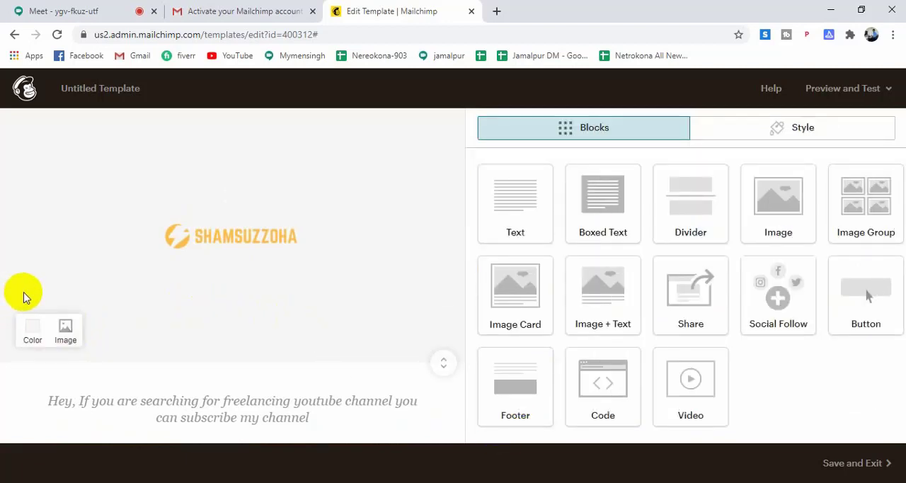
Change the header section's background color to a light pink, and reopen the logo's image block.
click(33, 328)
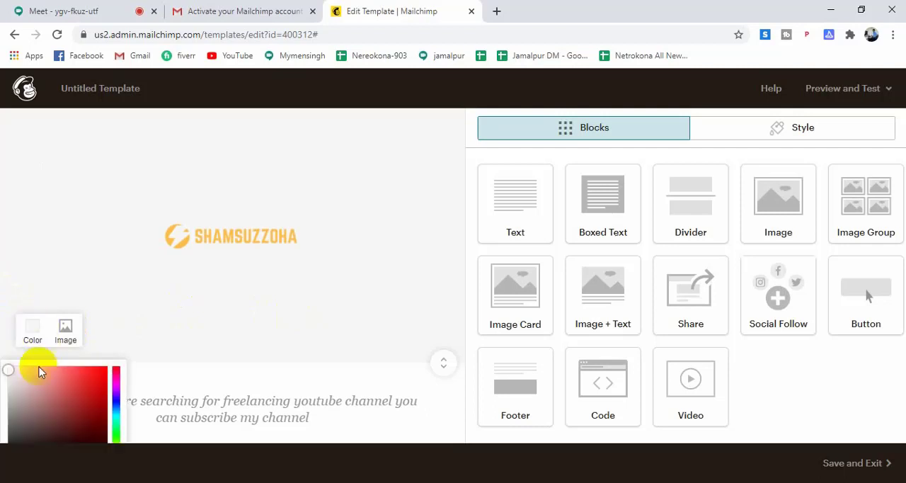
click(21, 372)
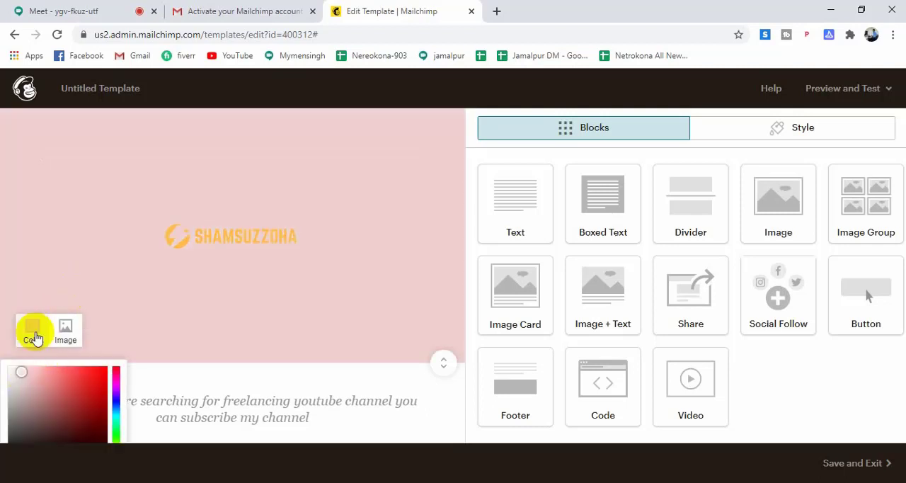
click(13, 385)
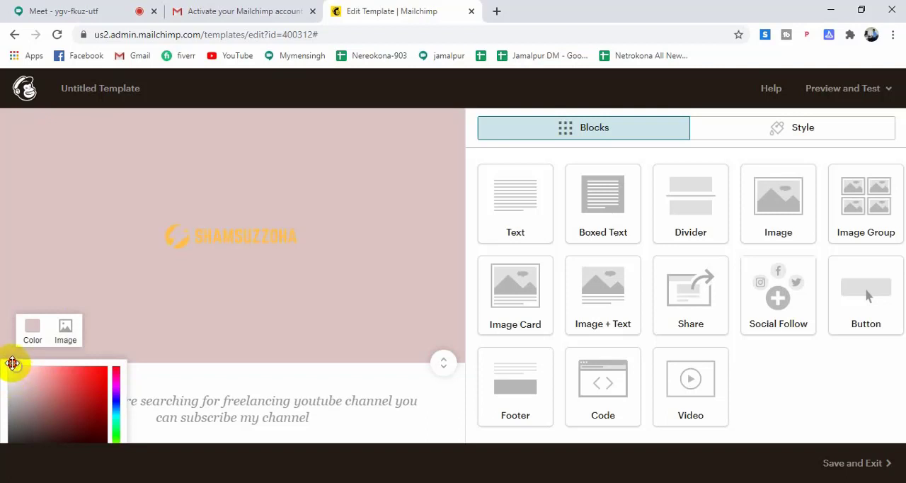
click(13, 367)
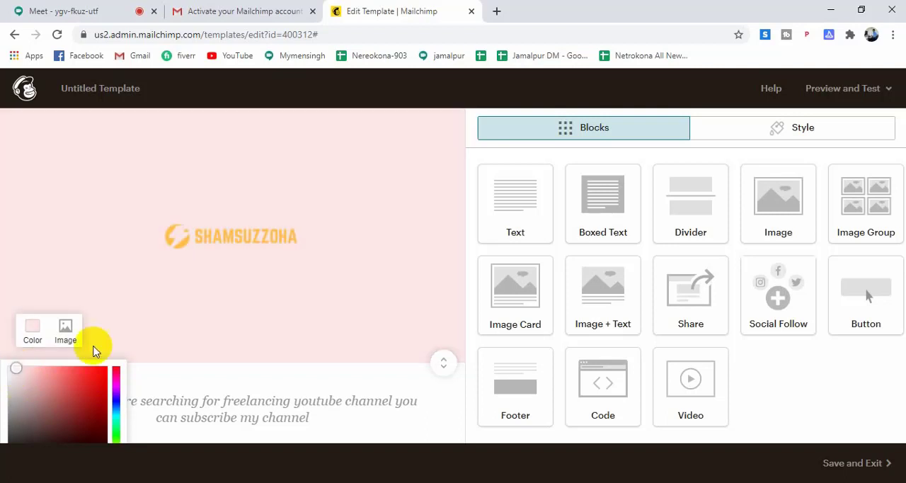
click(441, 260)
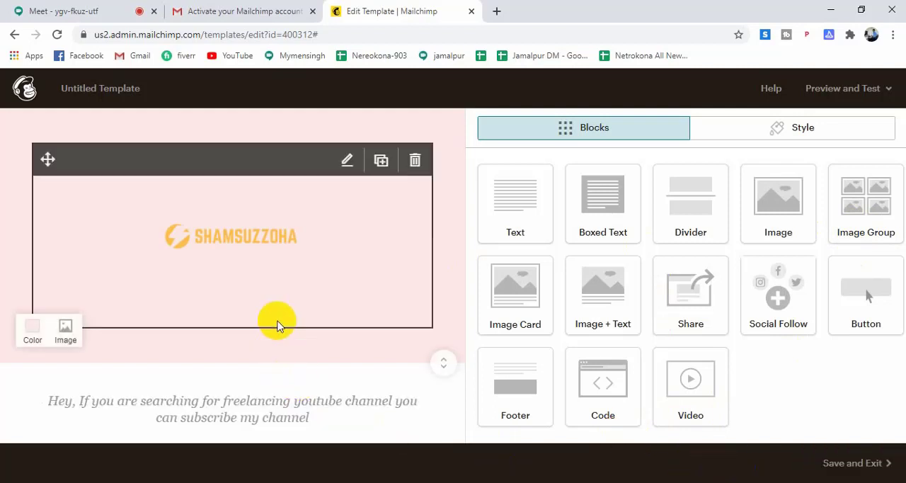
click(276, 325)
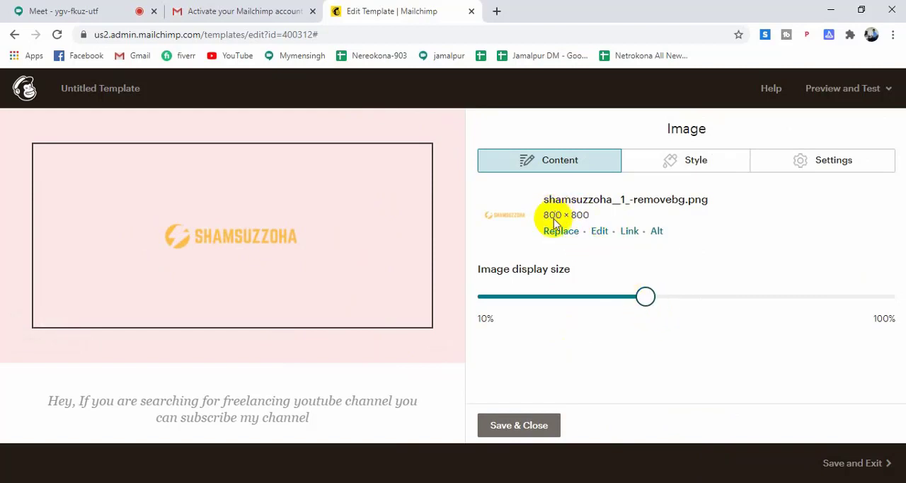
click(837, 11)
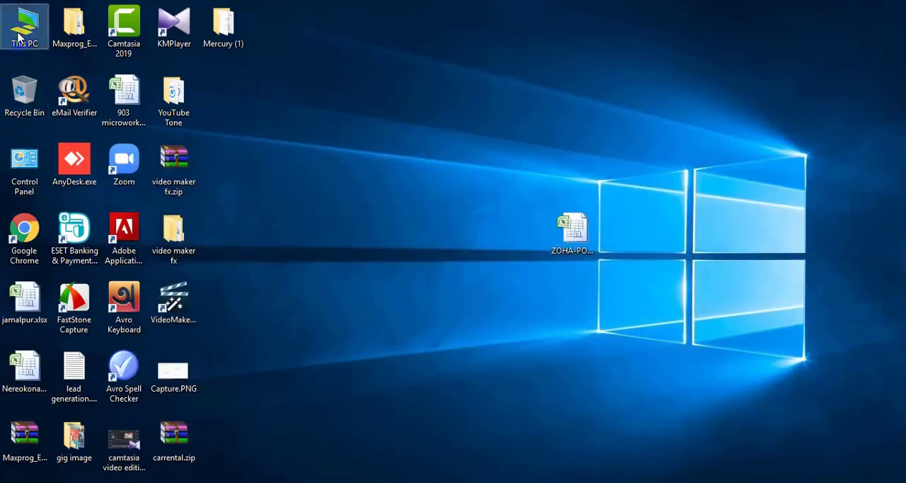
double_click(19, 38)
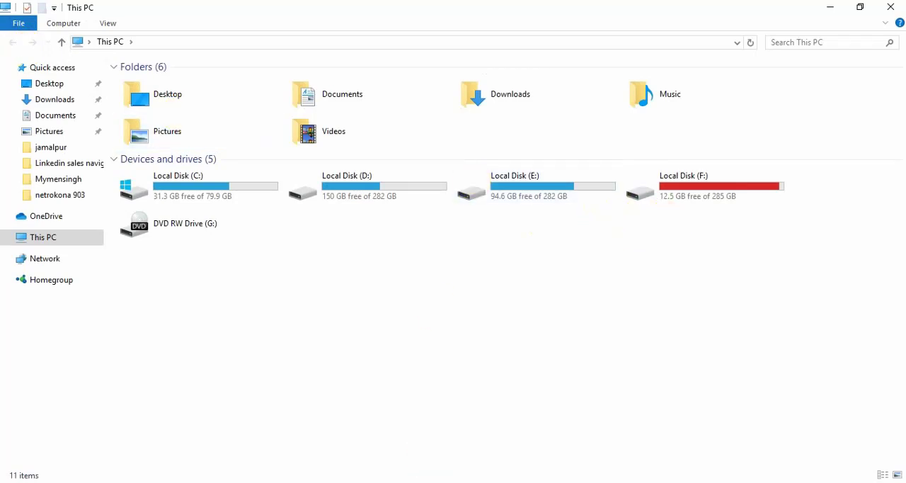
click(375, 457)
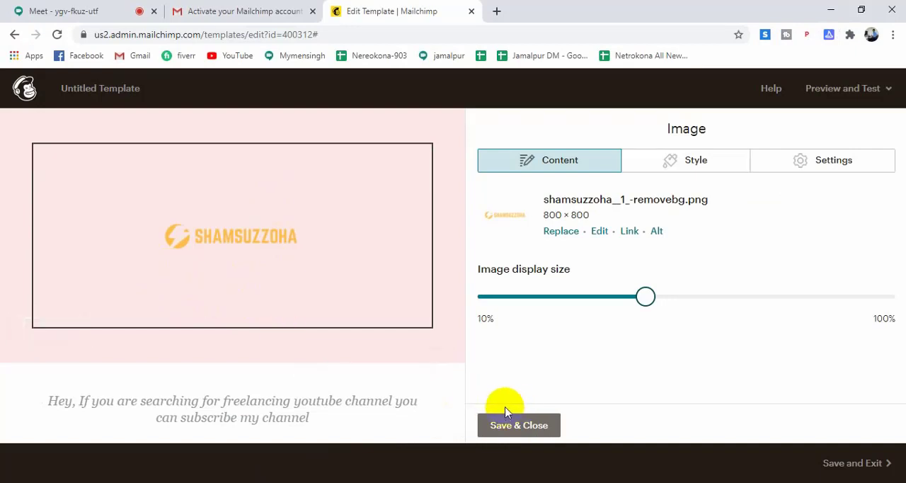
Open the header logo in the image editor, unlock its dimensions, set the height to 200, and save the image.
click(599, 235)
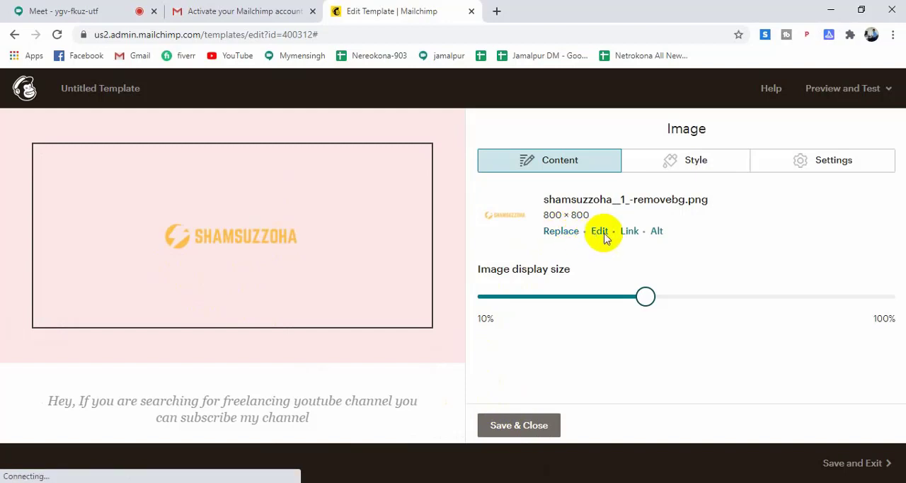
click(603, 237)
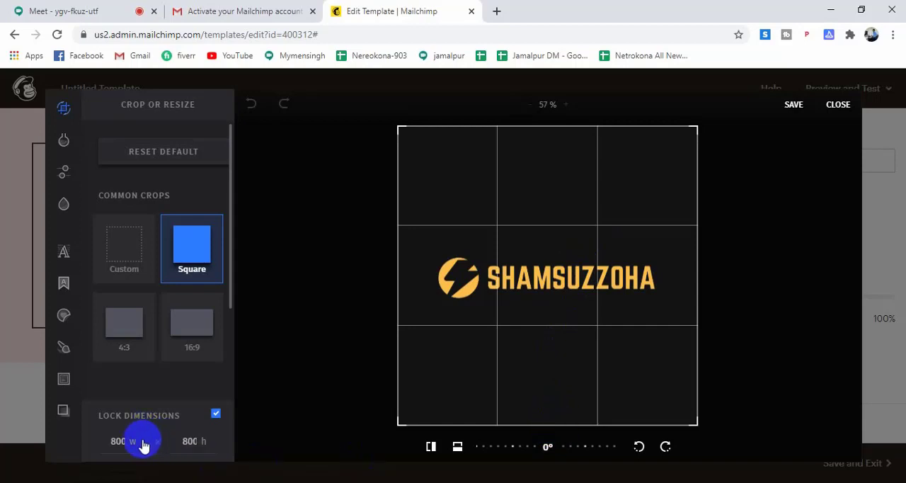
click(497, 424)
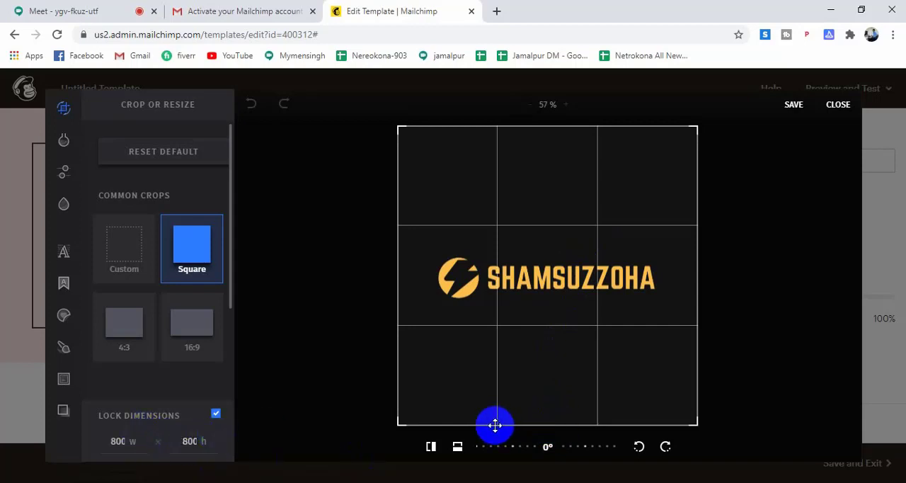
drag(501, 411, 395, 368)
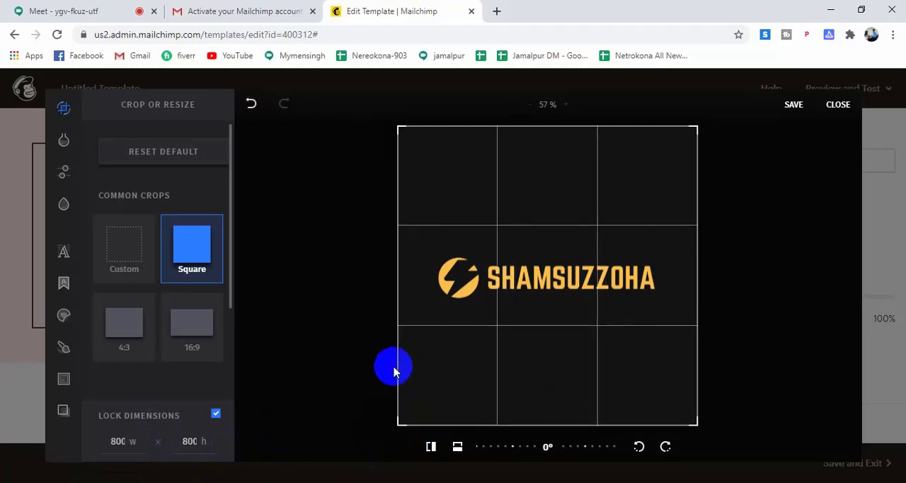
click(215, 415)
click(193, 441)
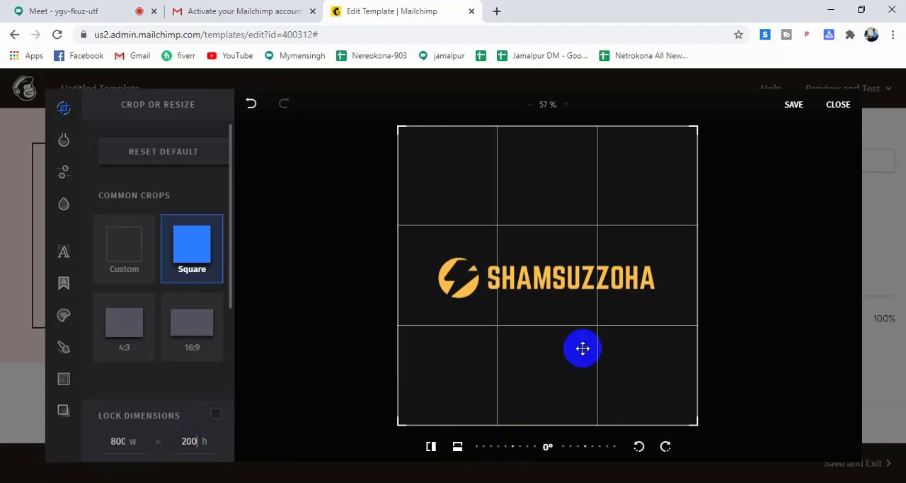
click(794, 107)
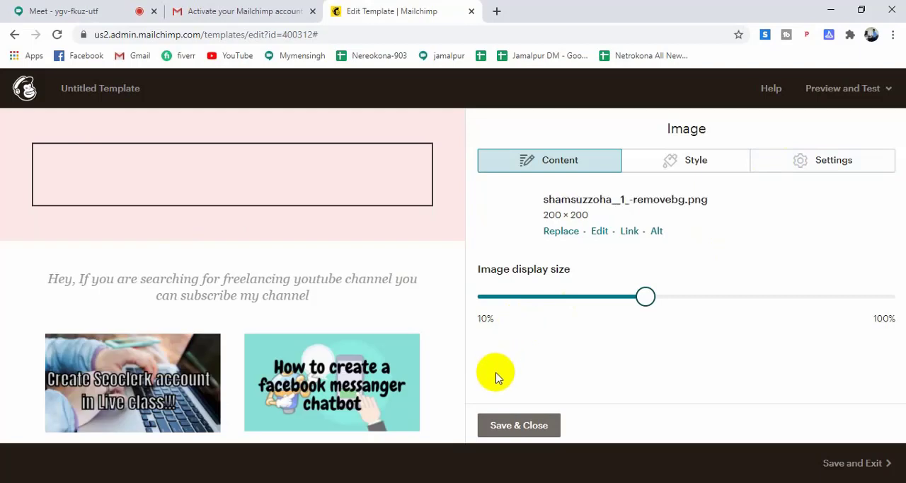
Try a width of 800 and the Custom crop for the header logo in the image editor, and close it without saving.
mouse_move(370, 186)
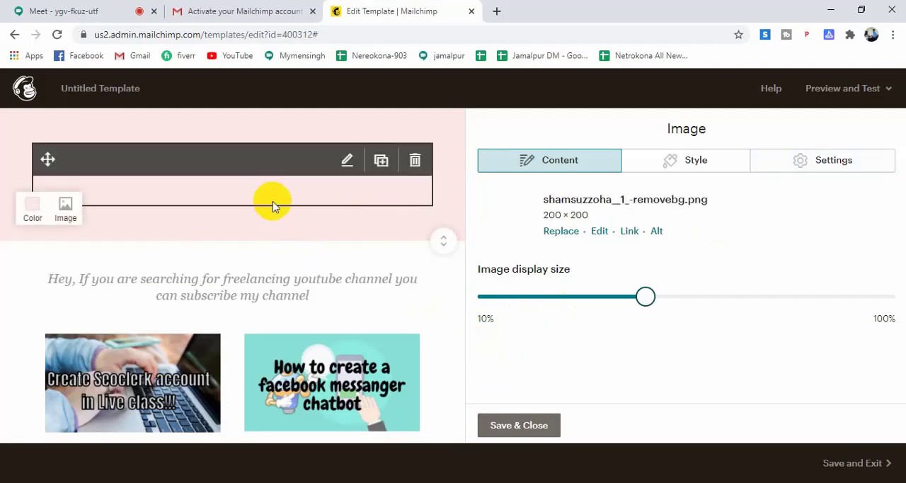
scroll(321, 198, down, 1)
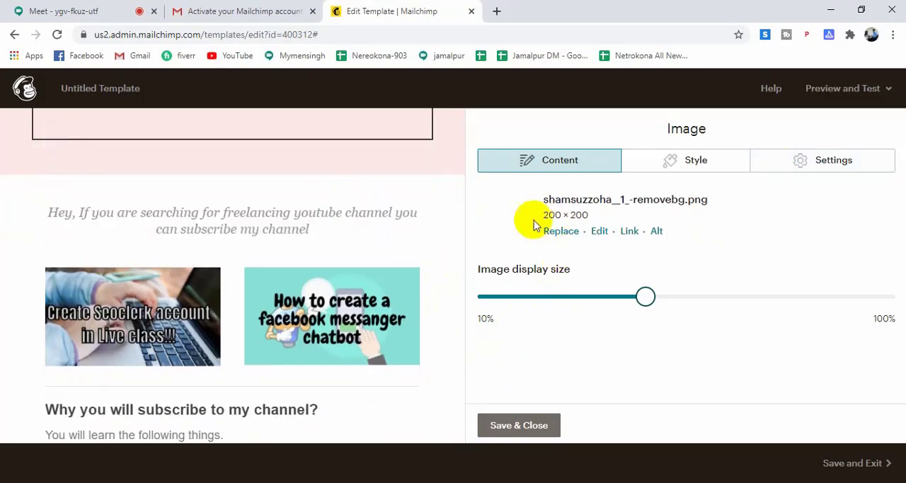
scroll(328, 193, up, 1)
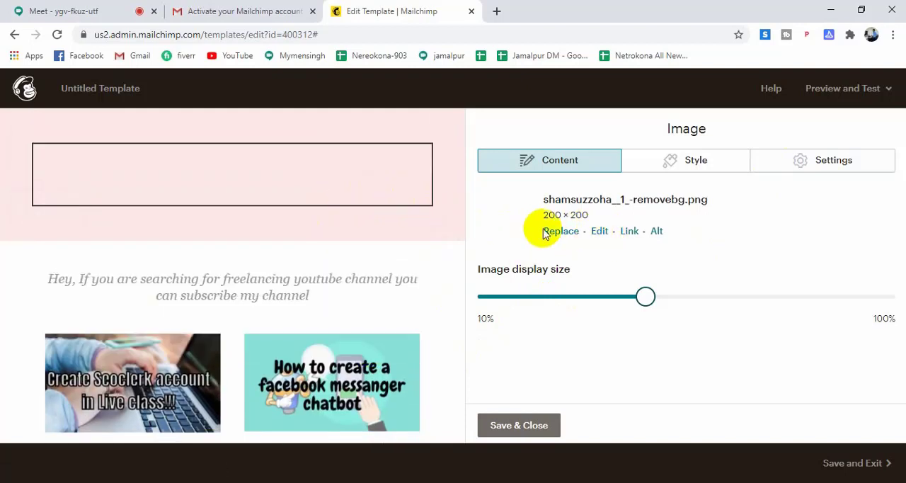
click(599, 232)
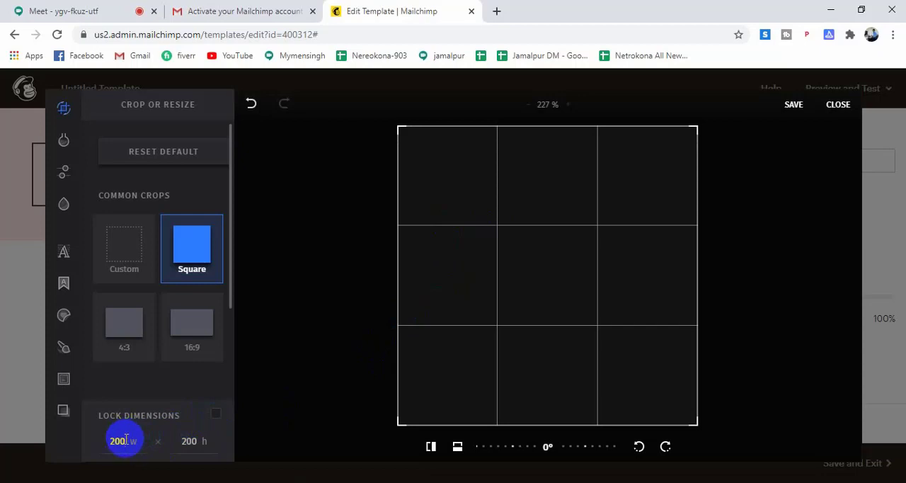
key(BackSpace)
key(BackSpace)
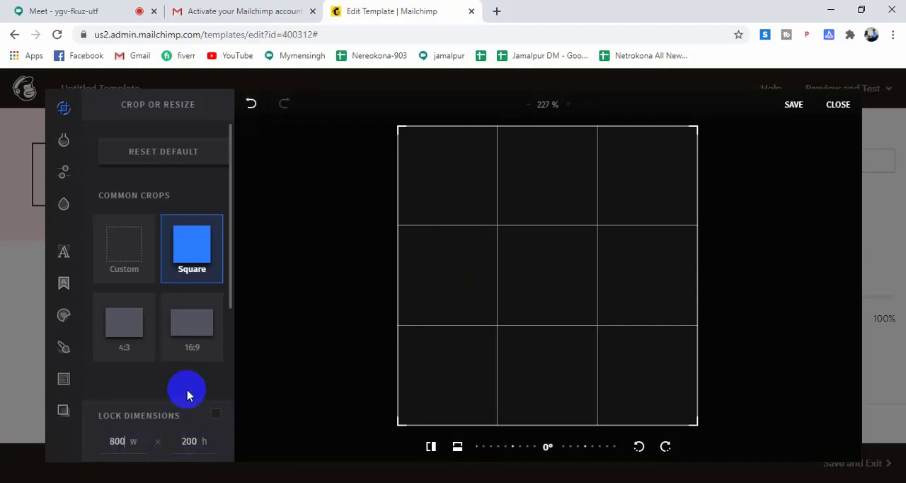
click(124, 272)
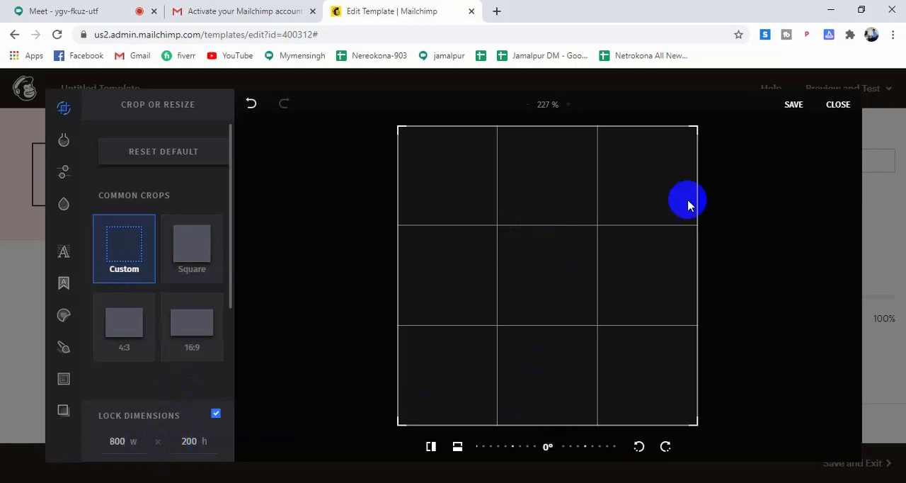
click(838, 104)
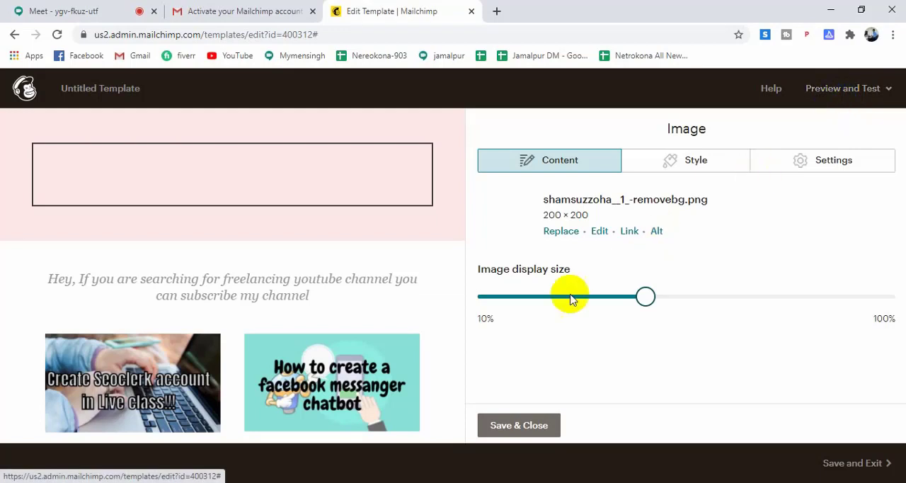
Try replacing the header logo with the newest transparent logo file from My Files.
click(567, 234)
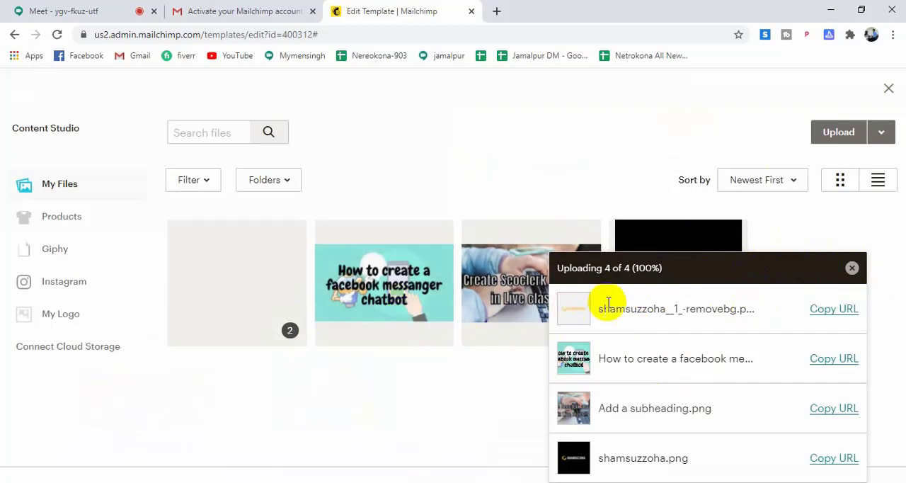
click(828, 316)
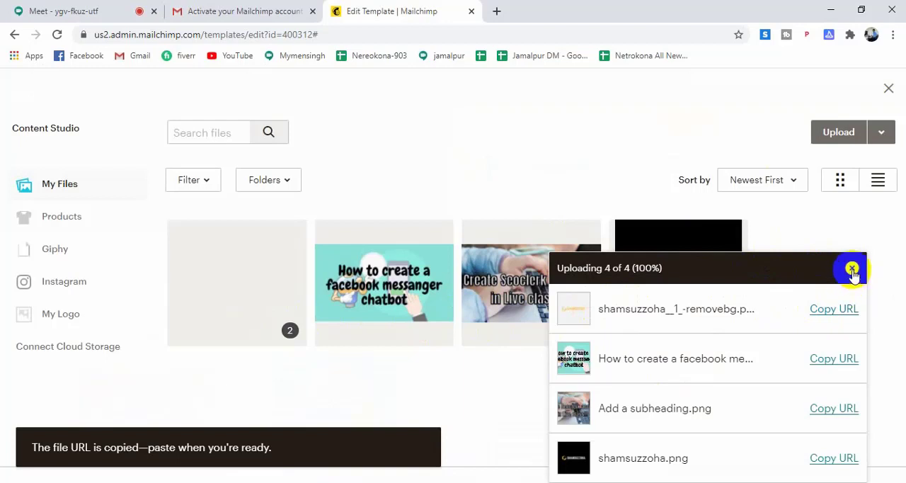
click(852, 268)
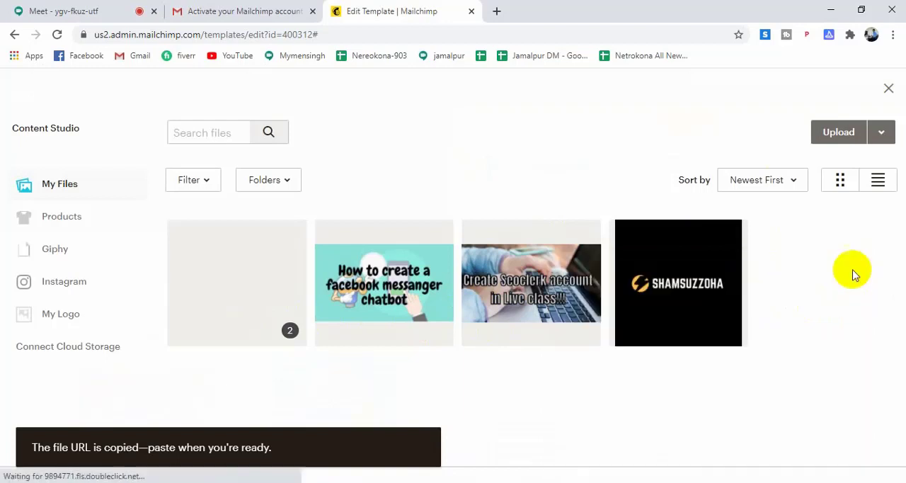
click(213, 303)
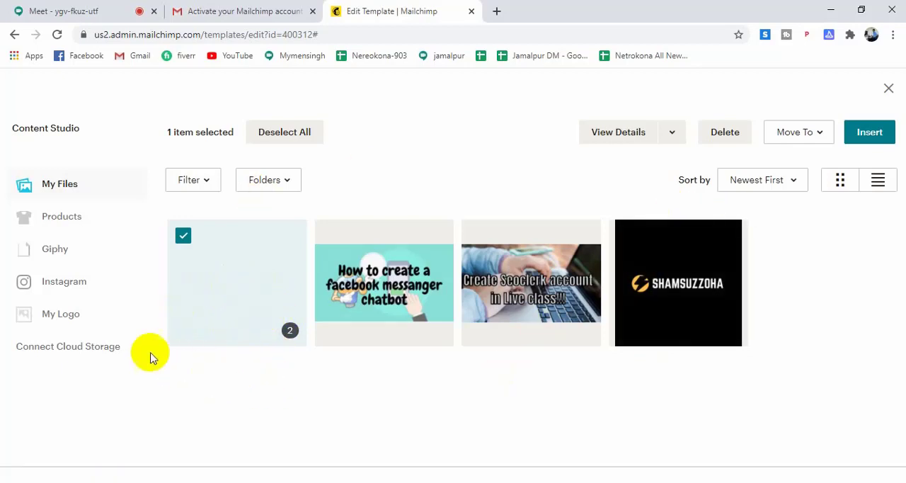
click(869, 136)
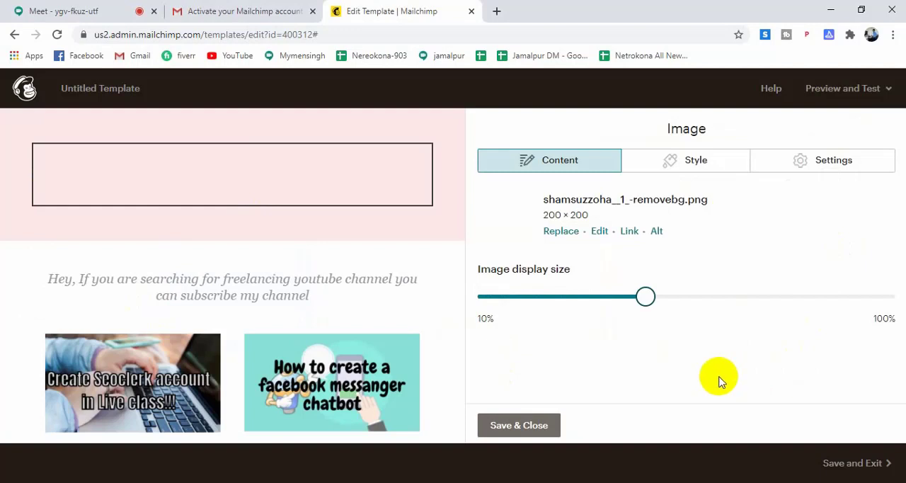
Replace the header image by uploading the transparent removebg logo PNG from the Downloads folder.
click(561, 232)
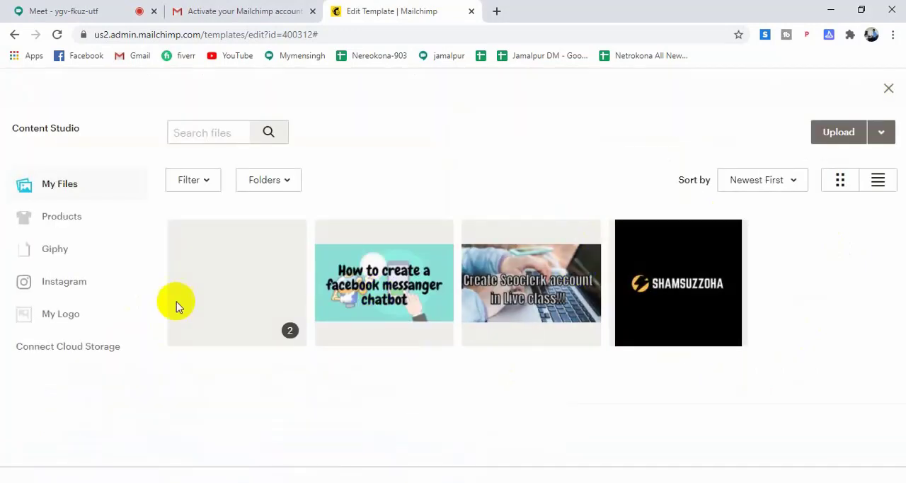
click(830, 132)
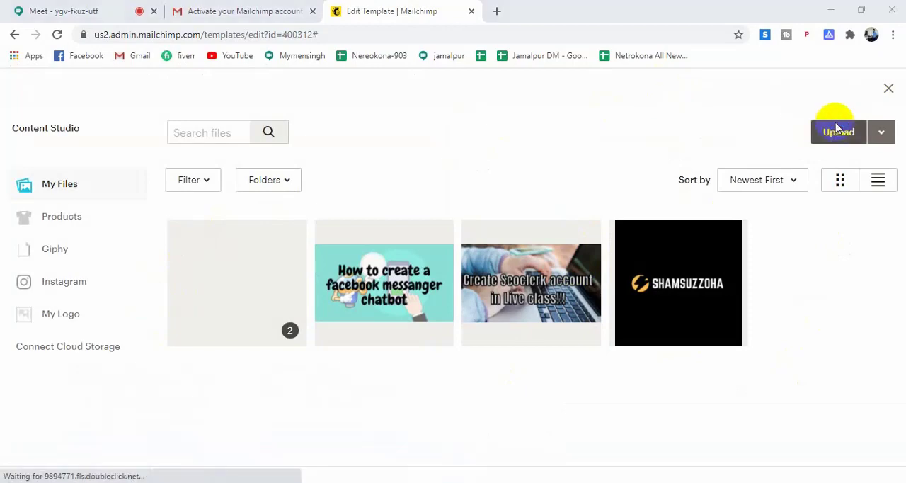
scroll(650, 250, down, 15)
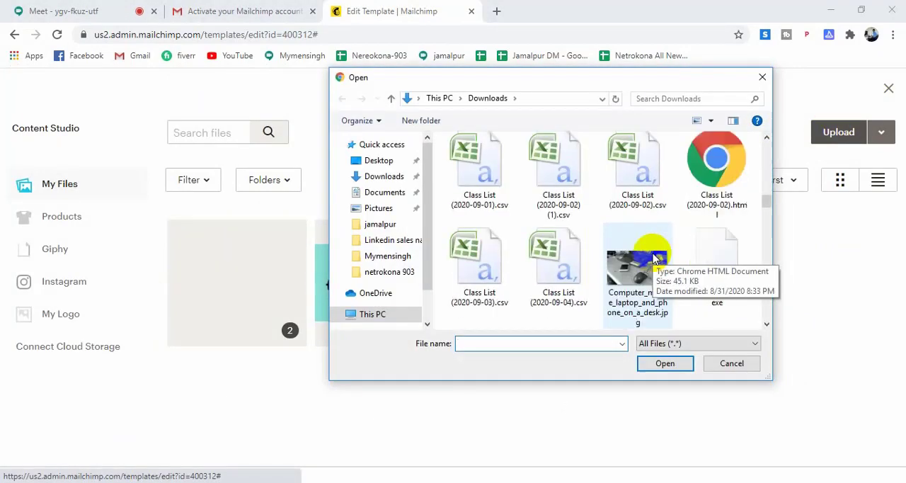
scroll(637, 280, down, 15)
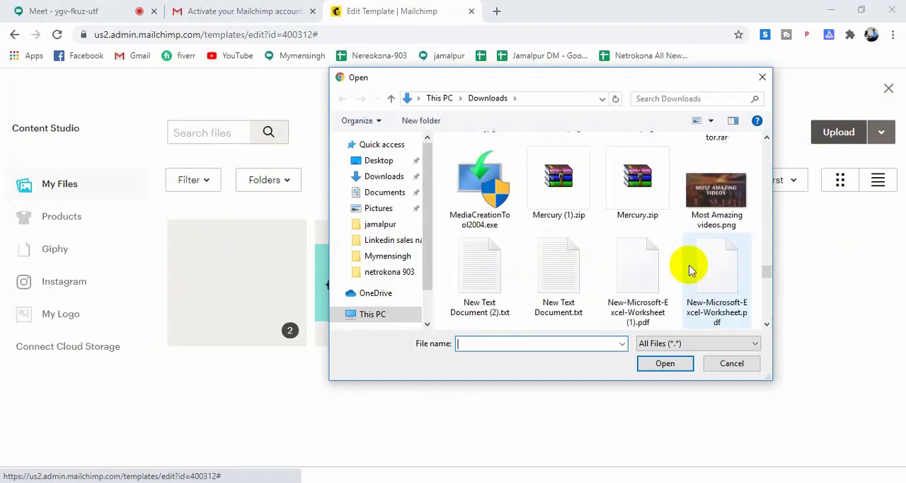
scroll(646, 282, up, 3)
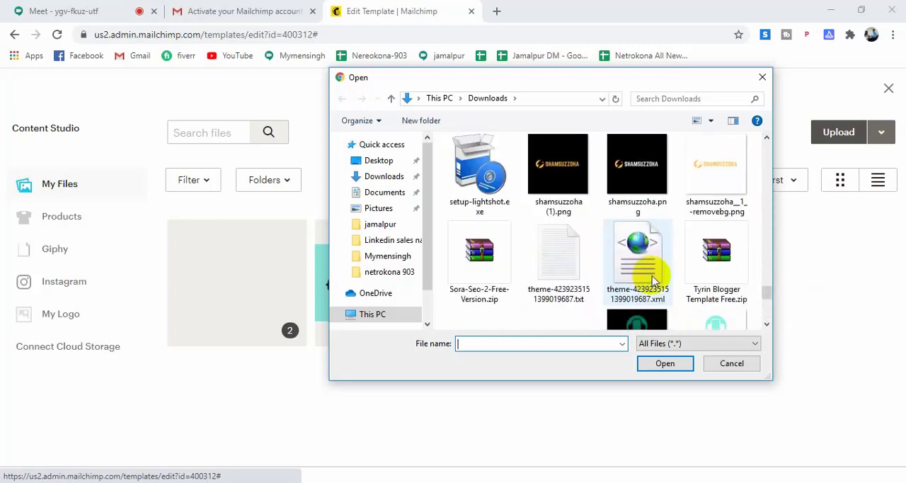
click(719, 173)
click(666, 363)
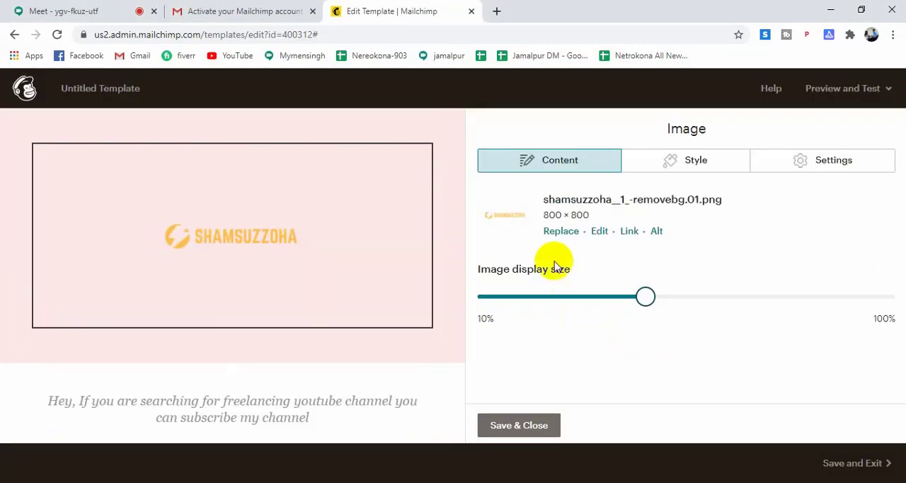
Crop the header logo with the Custom crop at 800 × 200 centred on the logo, save it, and enlarge its display size to about three quarters.
click(600, 232)
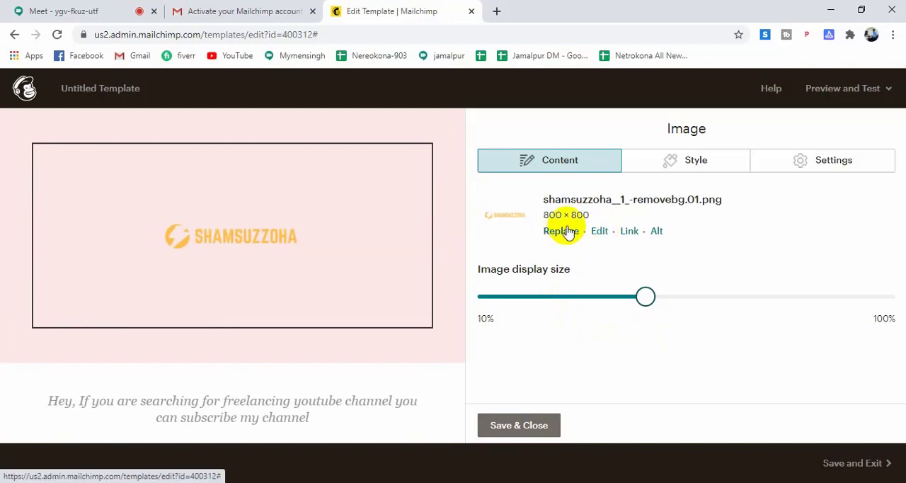
click(566, 231)
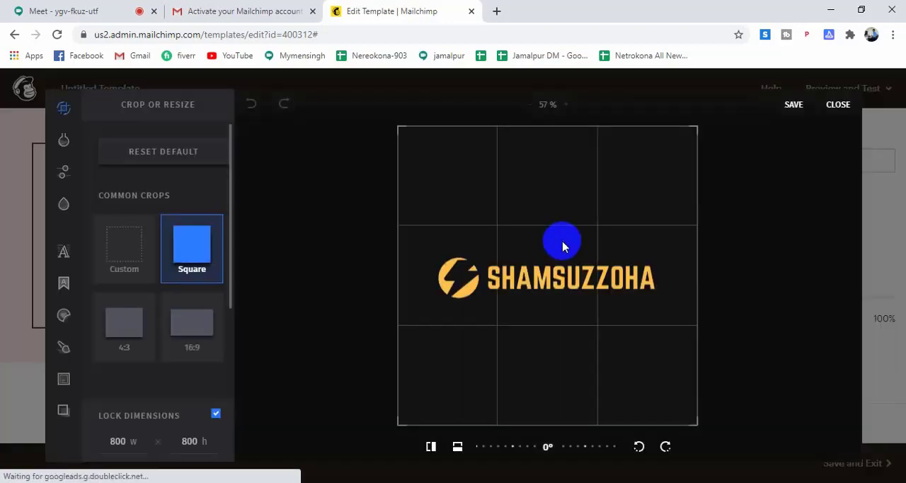
click(111, 263)
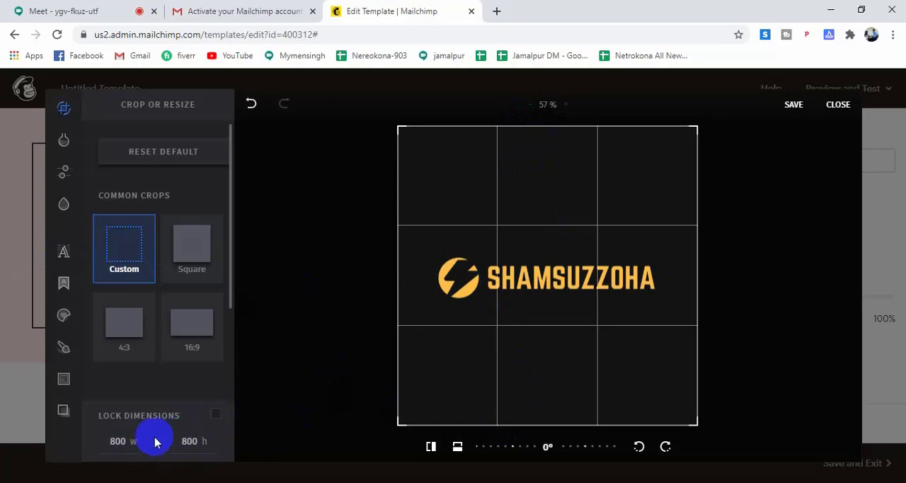
double_click(196, 442)
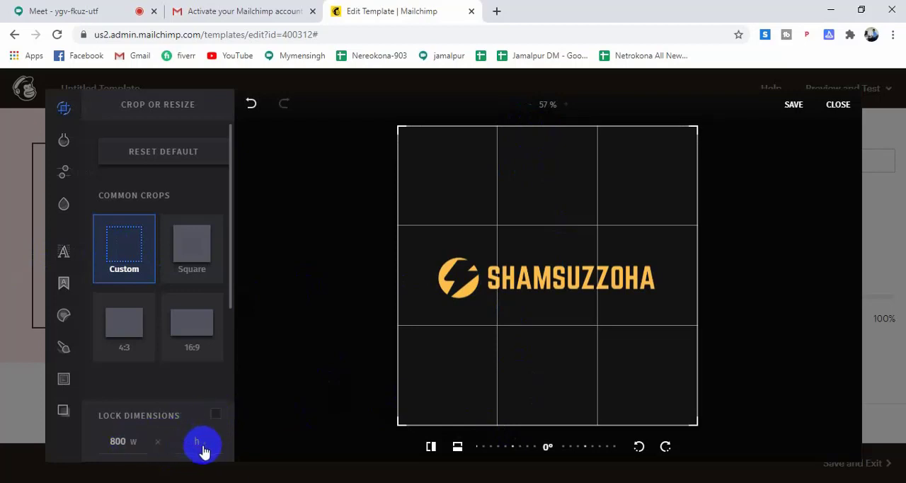
text(200)
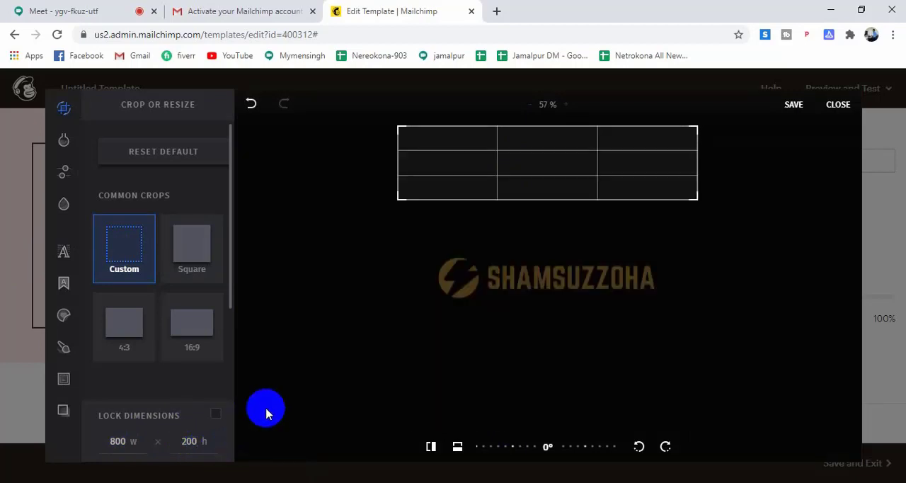
drag(540, 156, 568, 265)
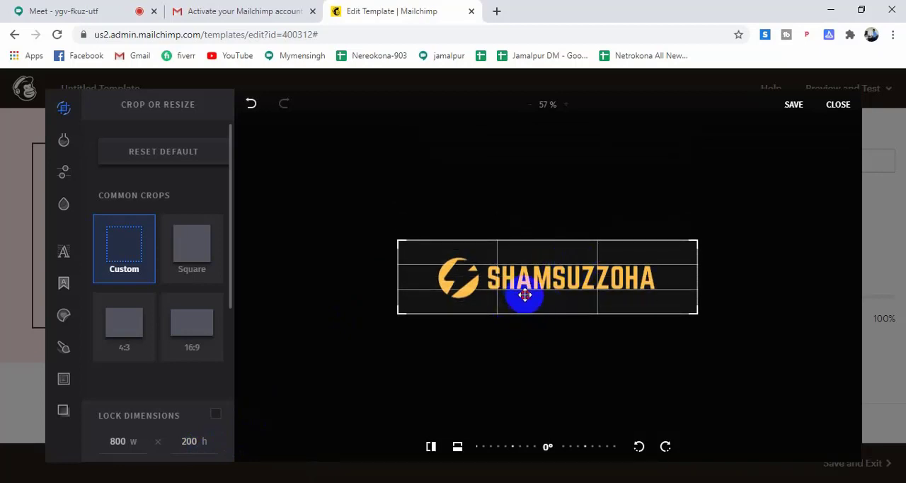
drag(523, 296, 539, 294)
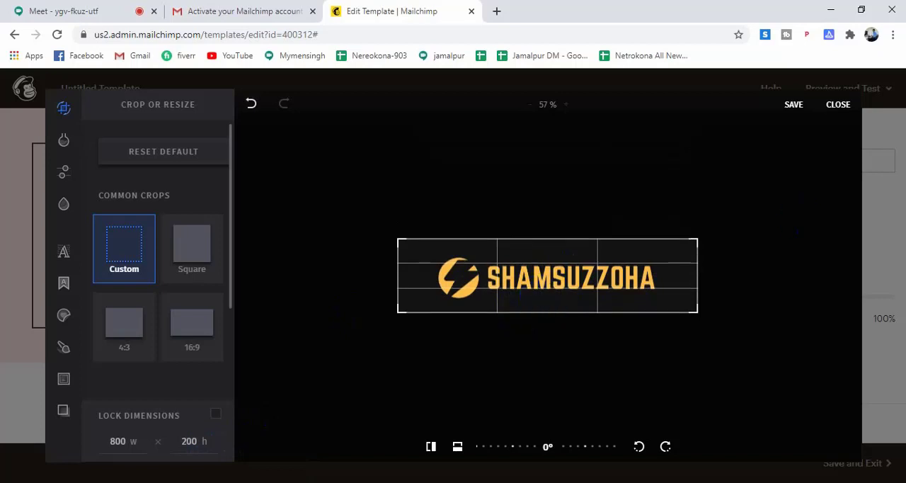
click(793, 106)
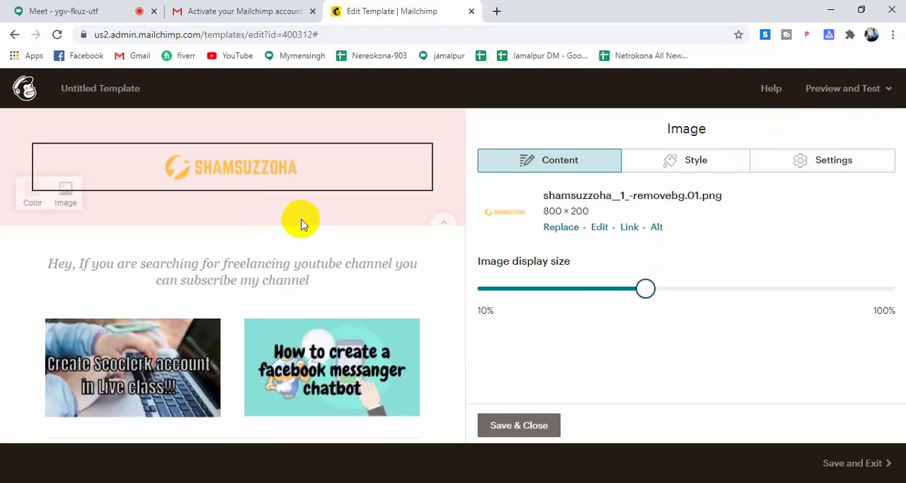
drag(646, 289, 784, 286)
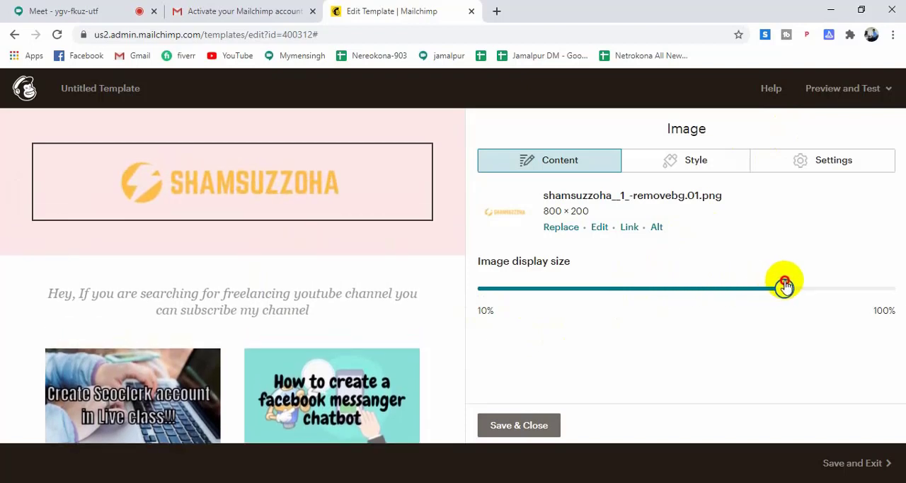
Open the dark footer's text block and review its copyright, mailing address, unsubscribe and rewards lines, along with the rest of the layout.
scroll(4, 280, down, 8)
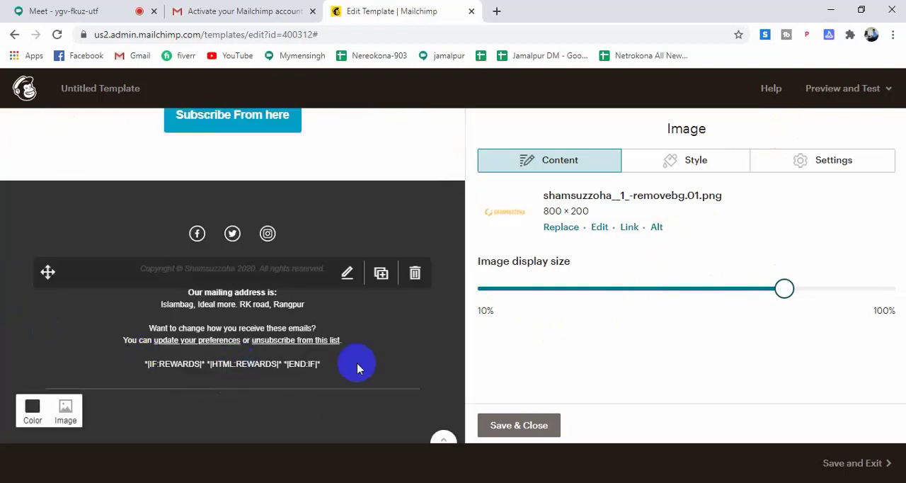
mouse_move(423, 398)
mouse_move(336, 376)
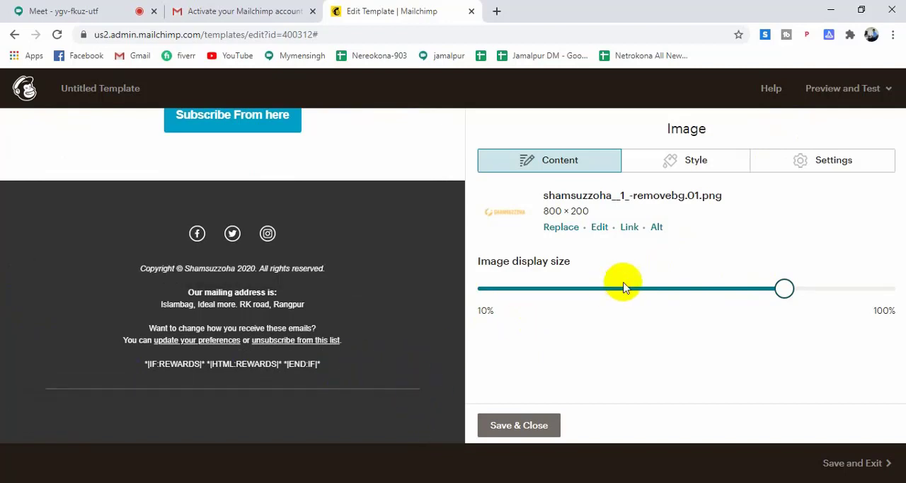
click(242, 365)
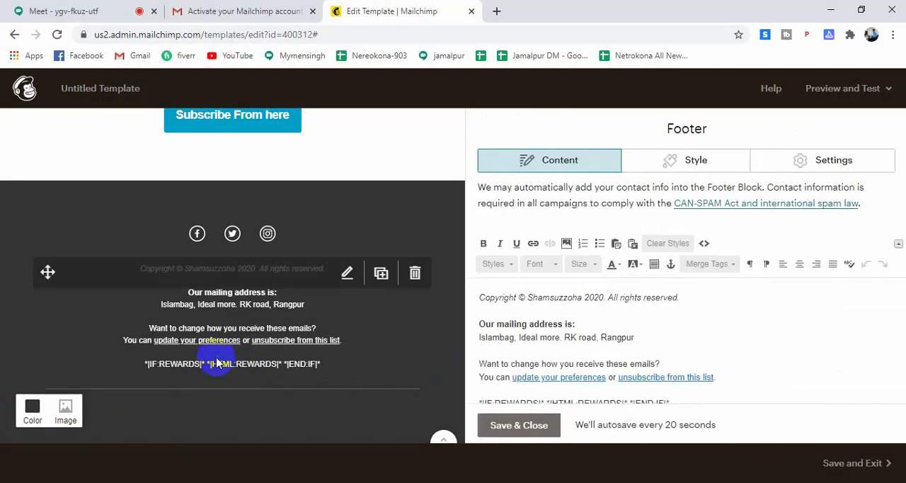
scroll(696, 342, down, 1)
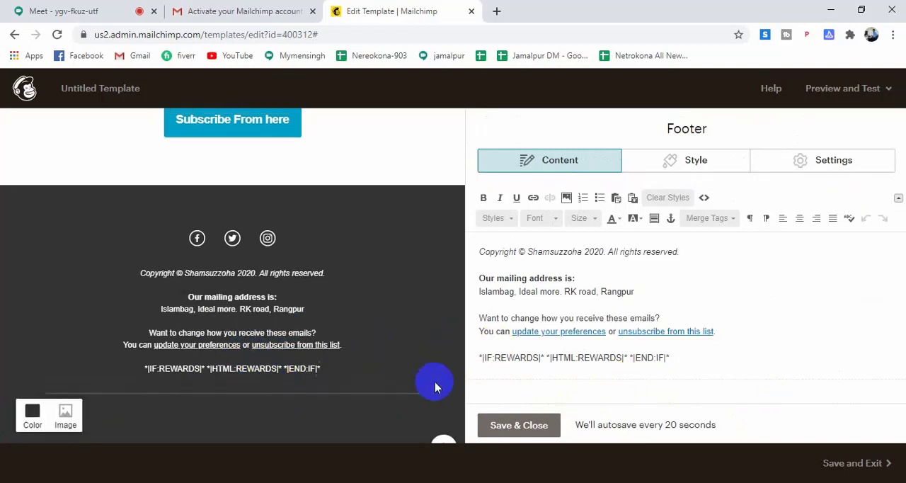
scroll(439, 385, up, 1)
scroll(441, 384, down, 1)
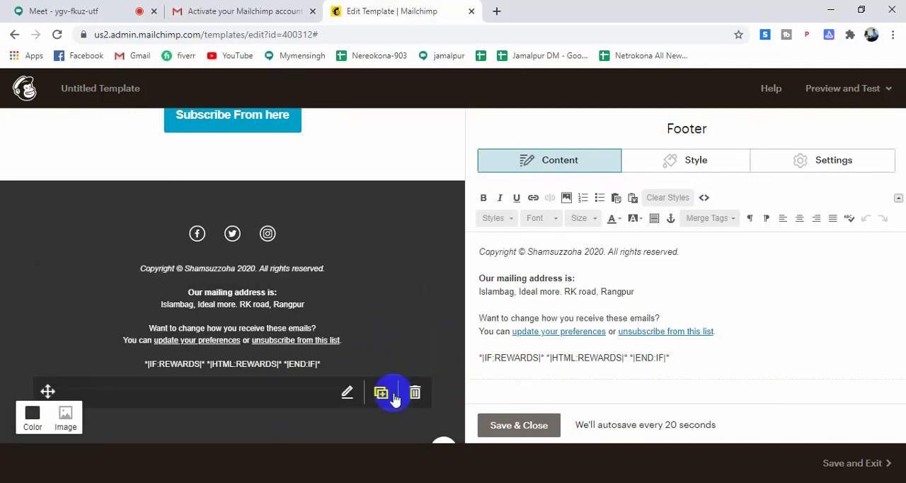
scroll(400, 407, up, 10)
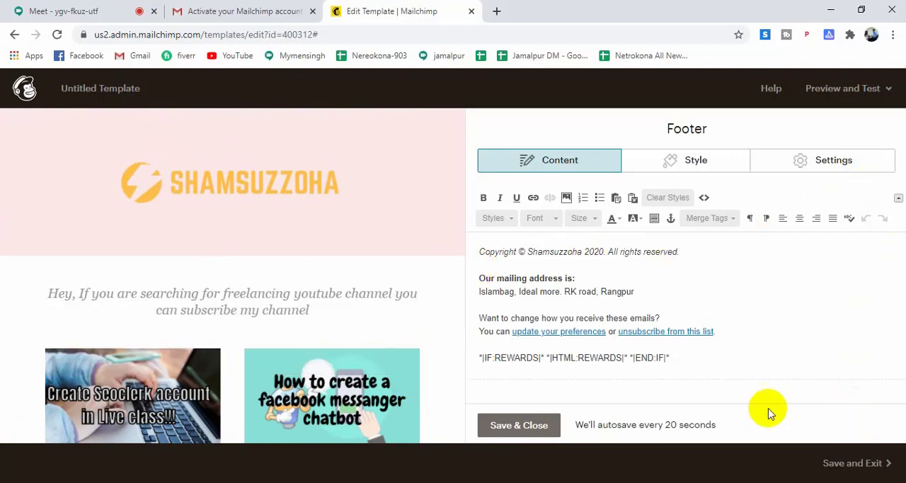
Save and close the footer block, and save the template under the name "youtube promotion" and exit the editor.
click(538, 424)
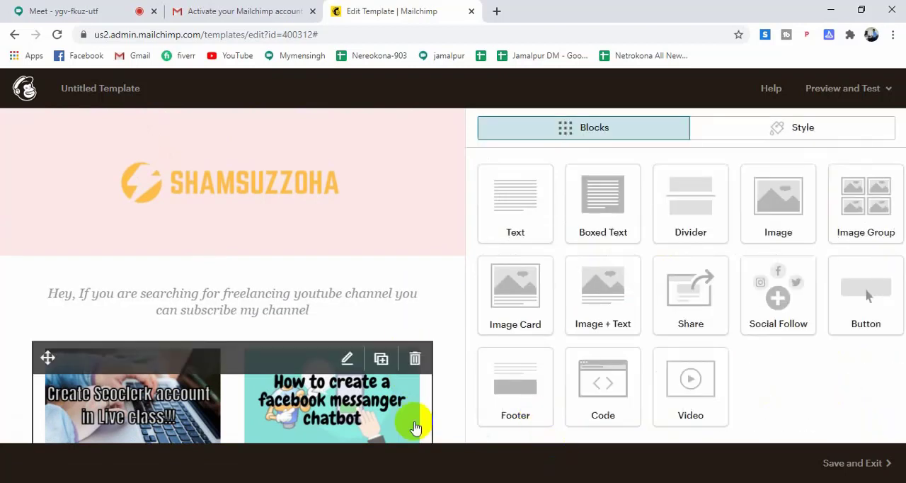
click(841, 467)
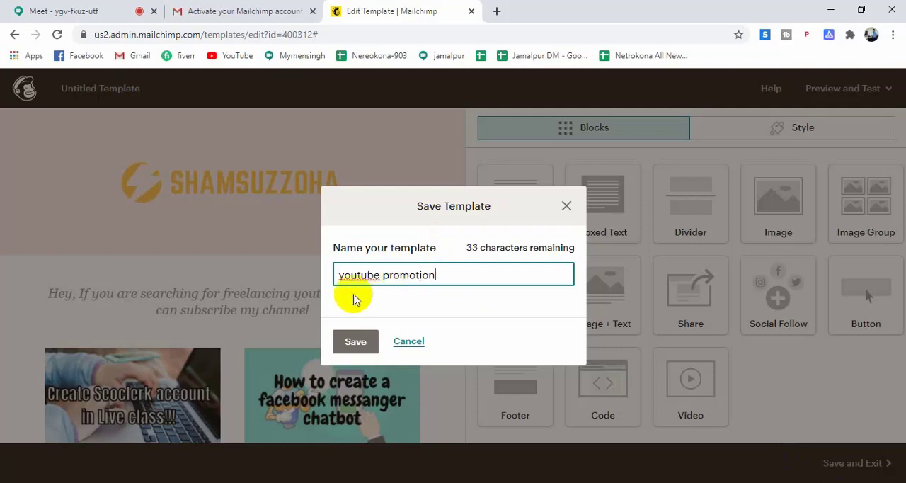
click(351, 342)
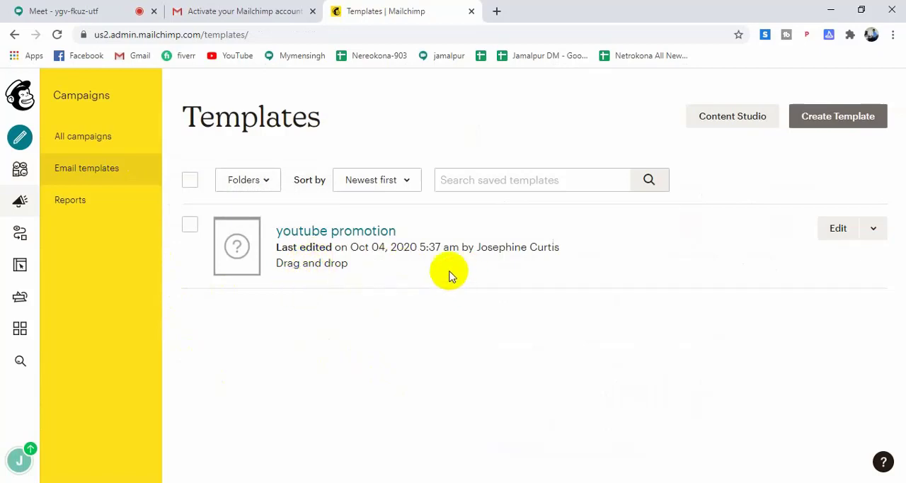
Export the "youtube promotion" template as an HTML file.
click(875, 227)
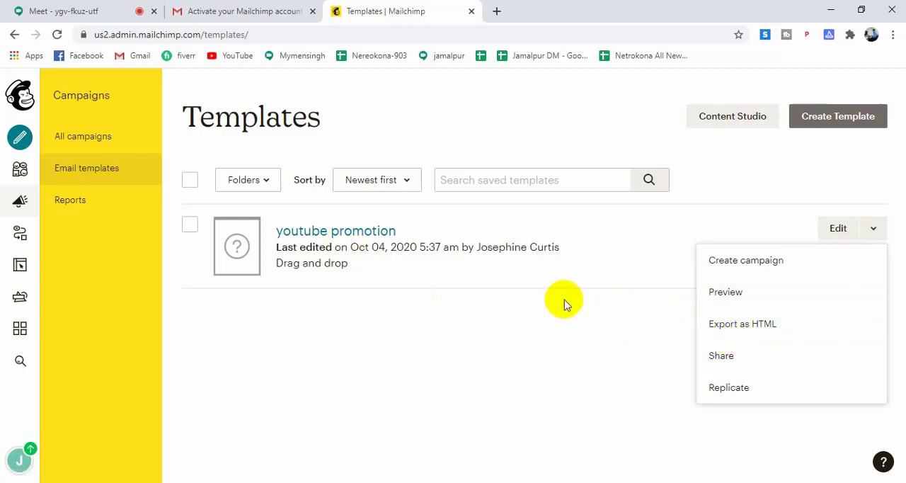
click(781, 326)
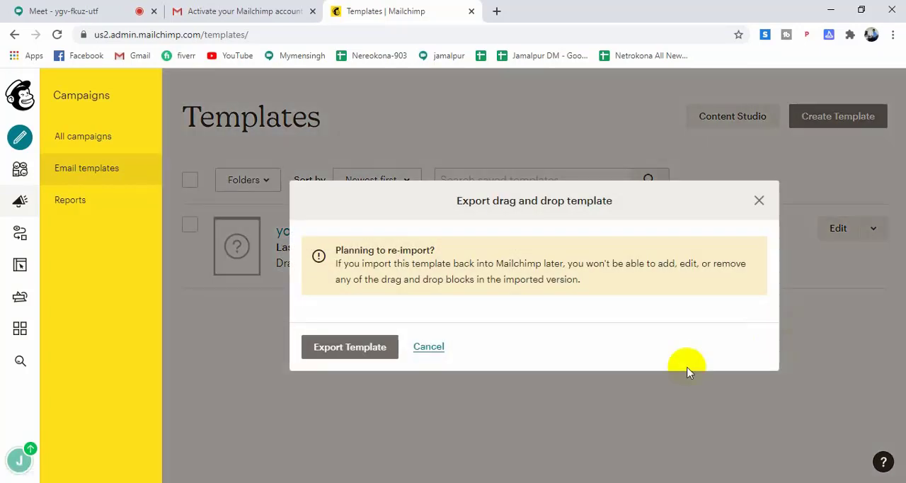
click(360, 346)
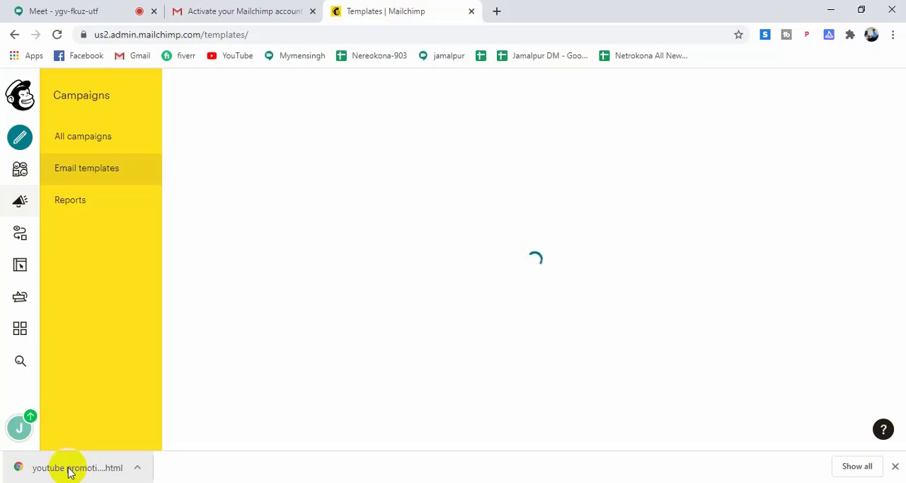
Place the downloaded youtube promotion.html file on the desktop and open it in Chrome.
click(70, 469)
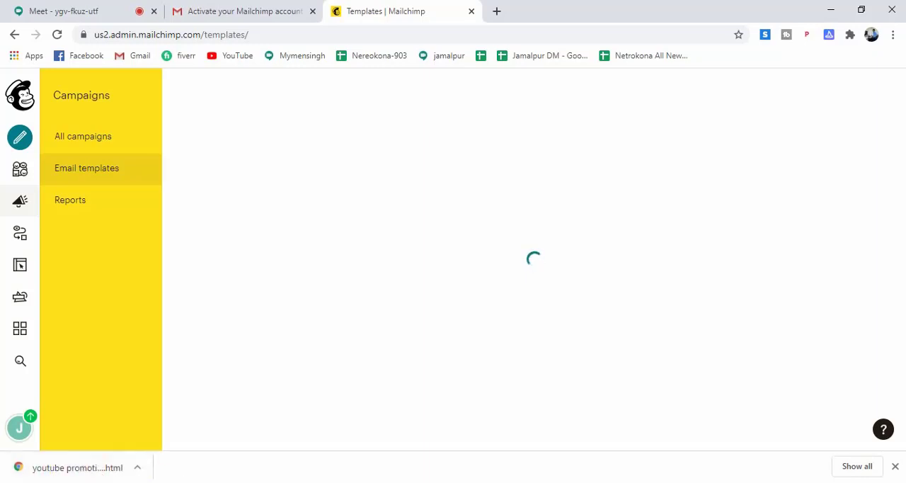
drag(70, 468, 432, 283)
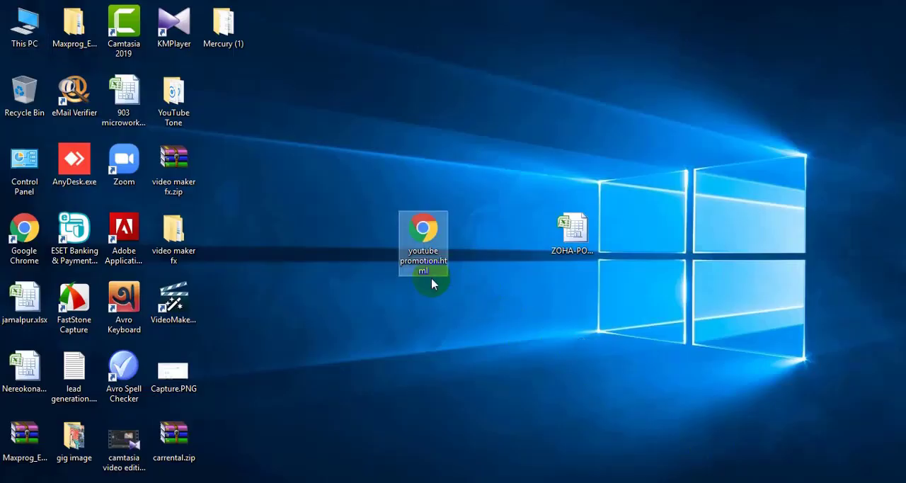
double_click(431, 234)
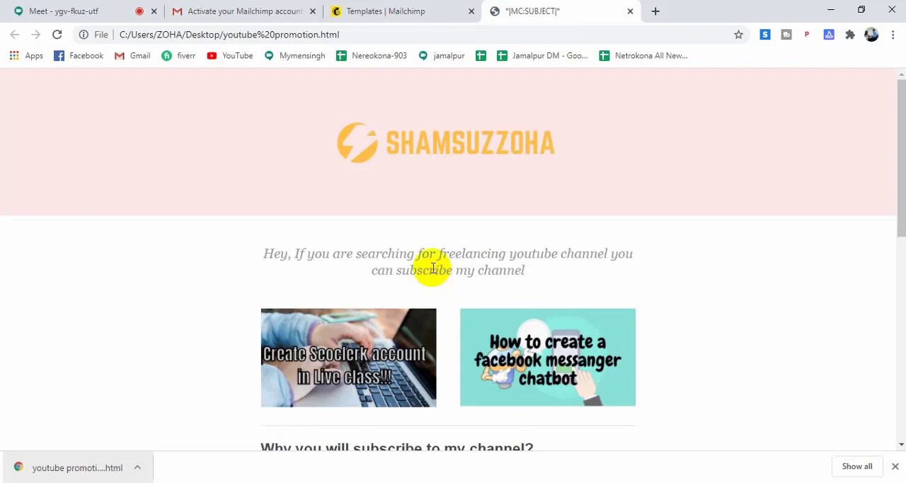
Examine the exported page from header to footer, including the logo, linked images, text, subscribe button and social icons, and dismiss the downloads bar.
scroll(457, 248, down, 10)
scroll(453, 244, down, 1)
scroll(502, 237, up, 10)
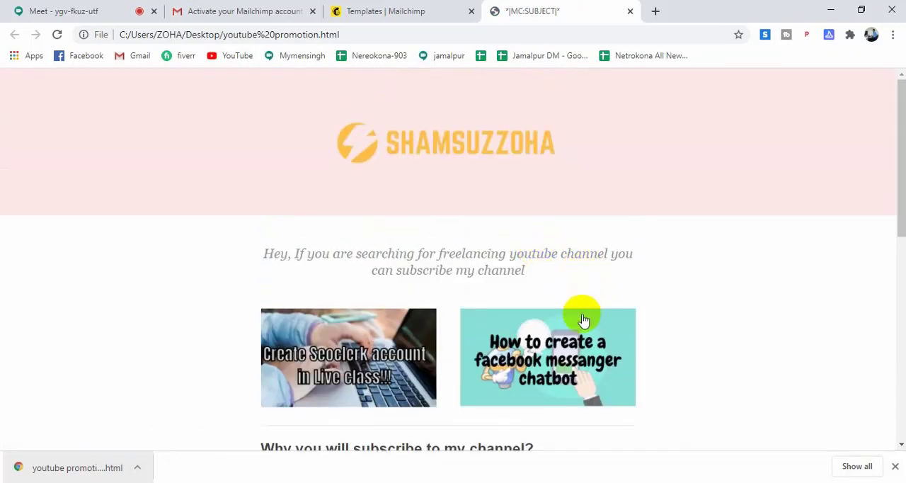
scroll(582, 321, down, 4)
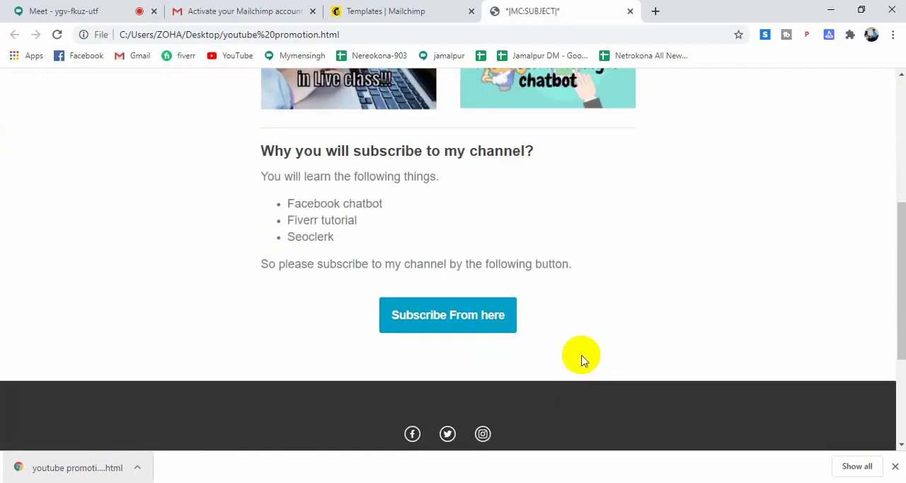
scroll(582, 360, down, 3)
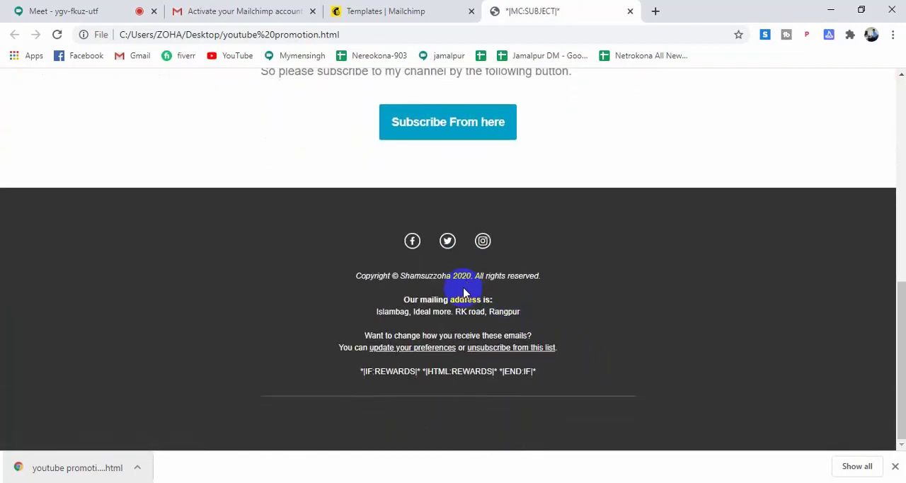
scroll(492, 262, up, 7)
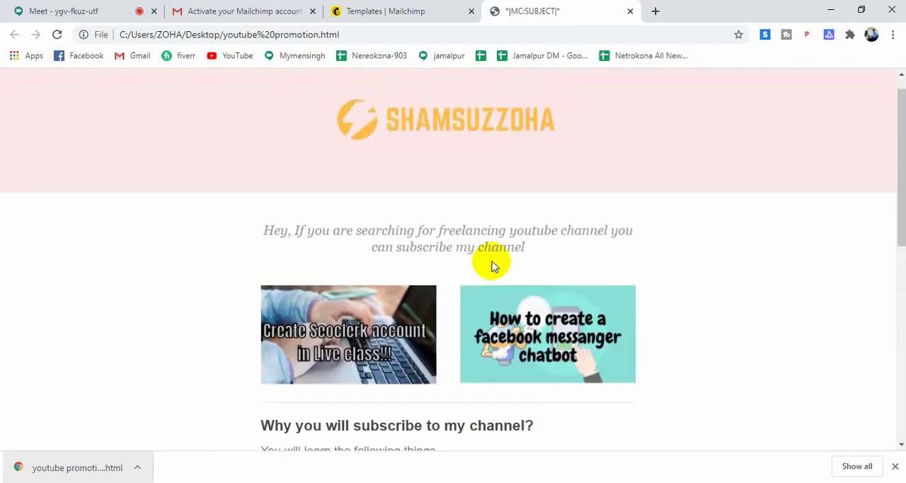
scroll(492, 263, up, 1)
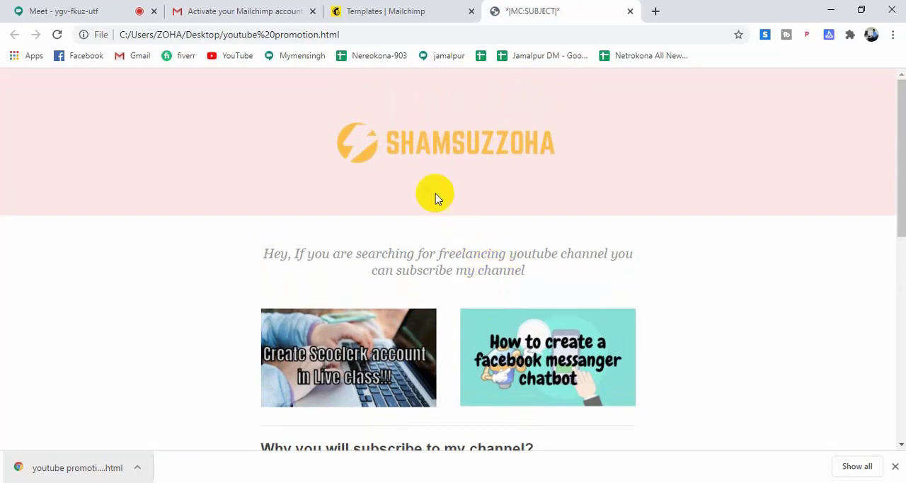
scroll(439, 304, down, 2)
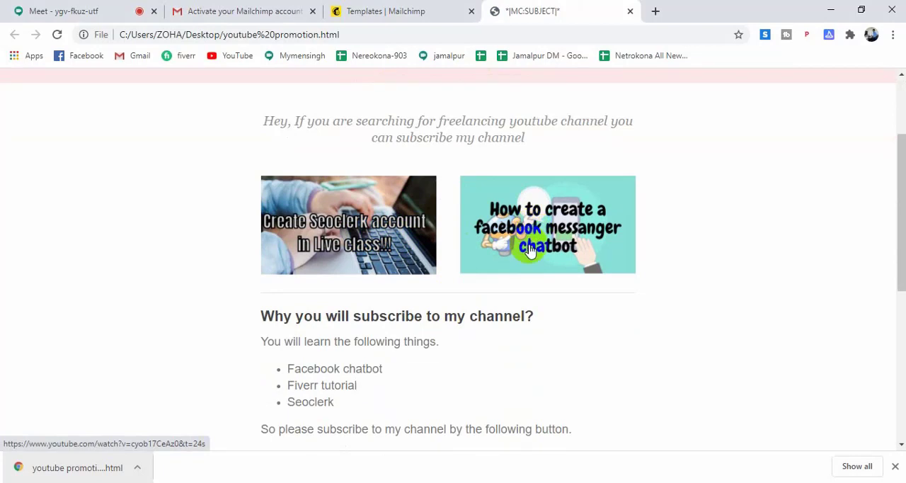
click(897, 469)
scroll(463, 419, down, 3)
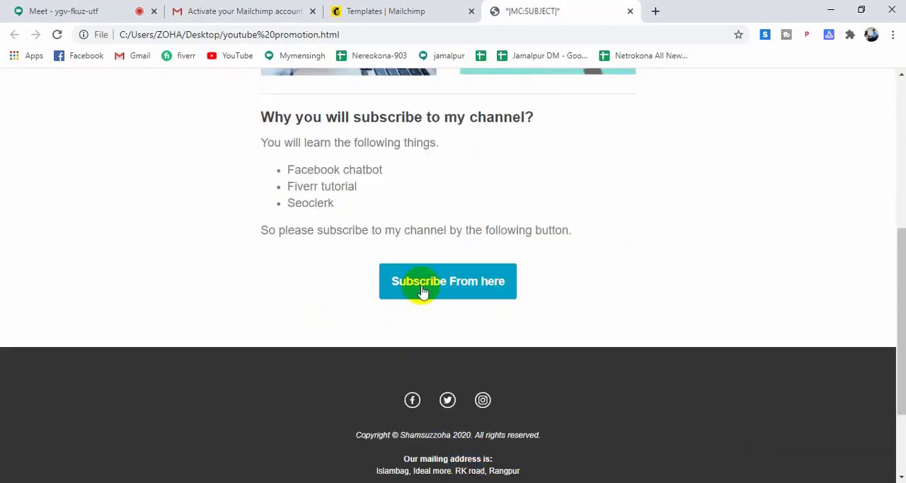
scroll(593, 338, down, 2)
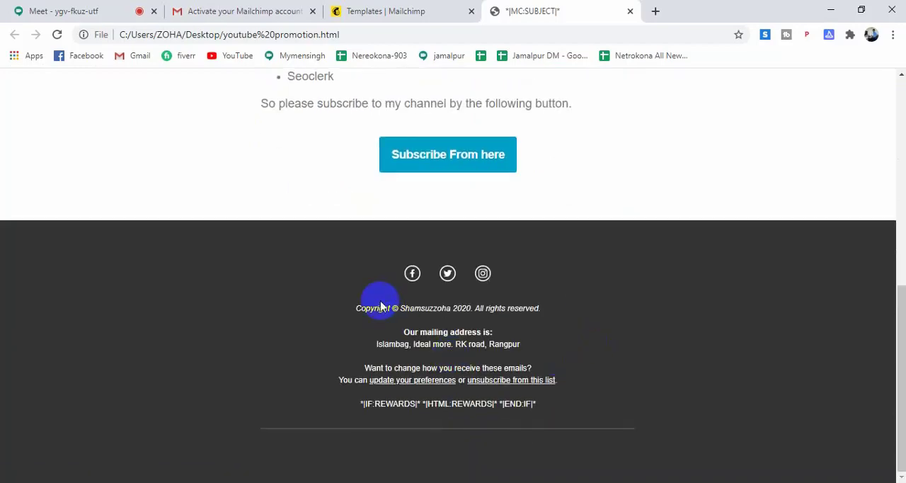